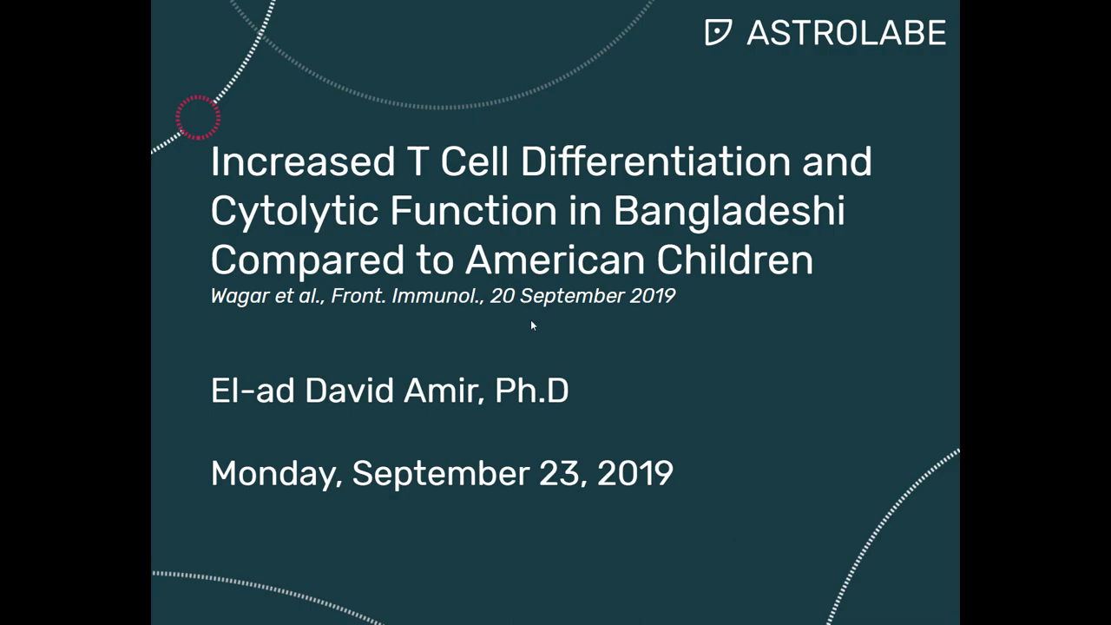
Step: Bring up the Frontiers in Immunology article in full screen, examine its header and abstract, and highlight "Bangladeshi" in the title
left_click(307, 309)
key("F11")
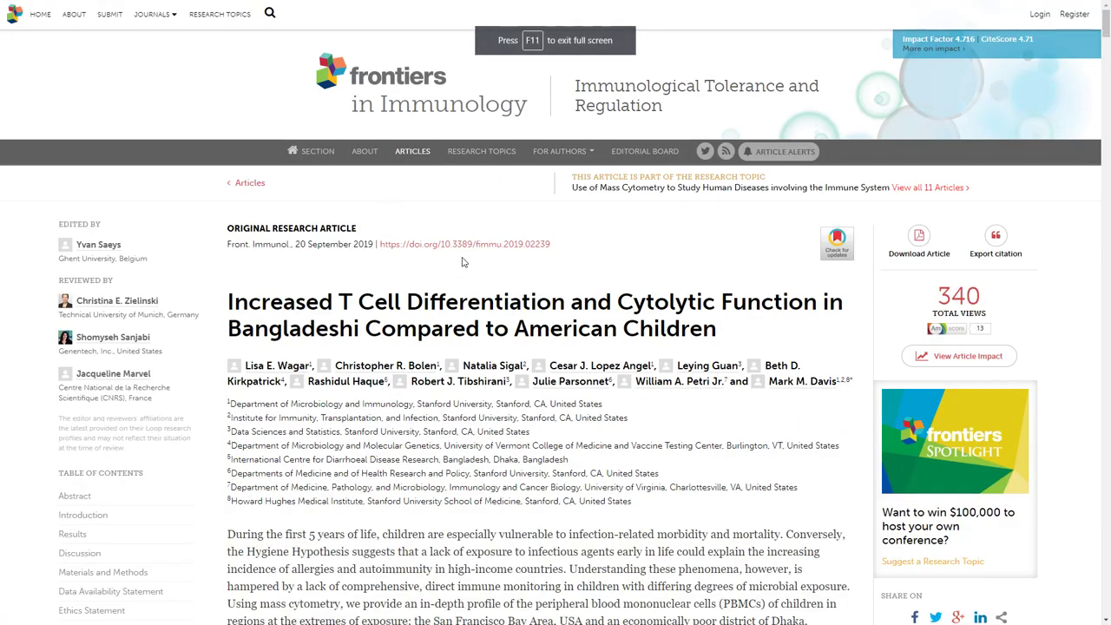
scroll(465, 261, "down", 1)
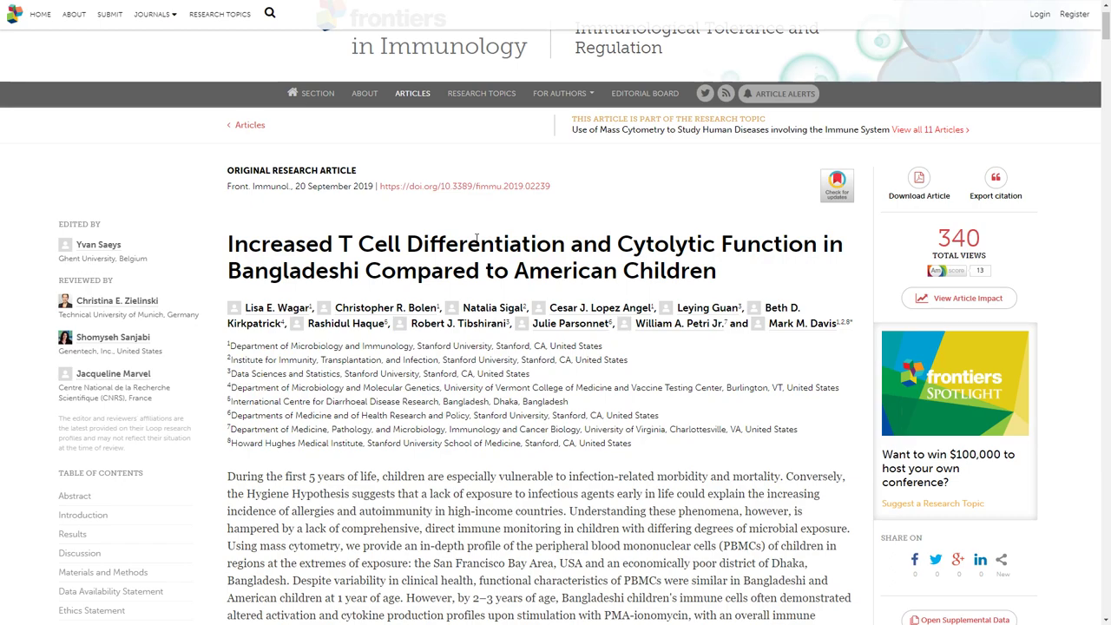
scroll(486, 245, "down", 1)
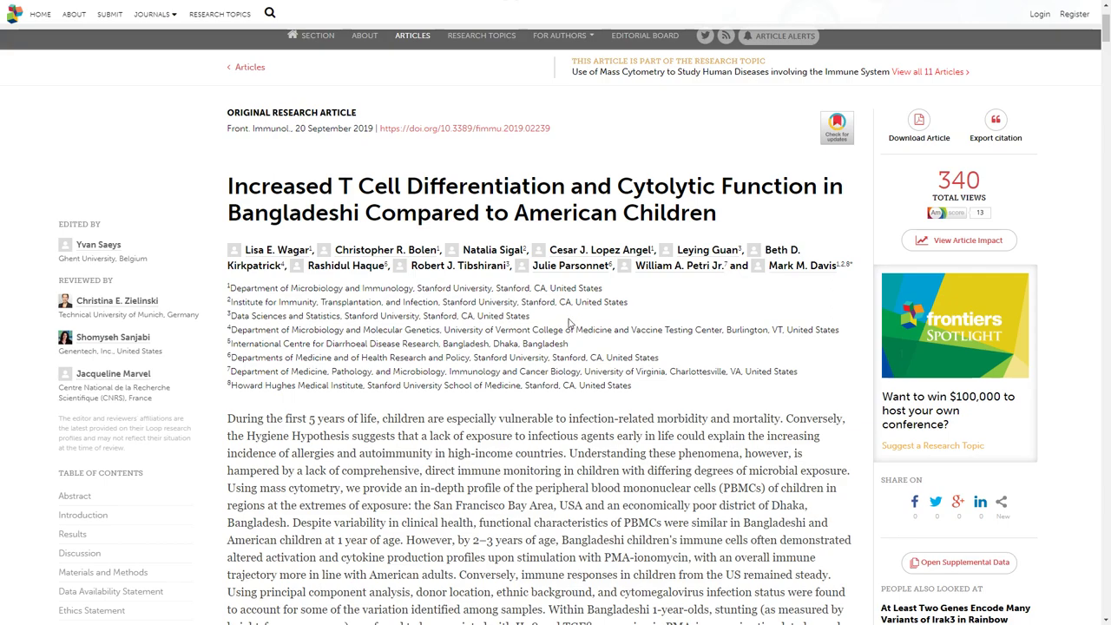
scroll(569, 327, "down", 1)
double_click(649, 149)
left_click(658, 150)
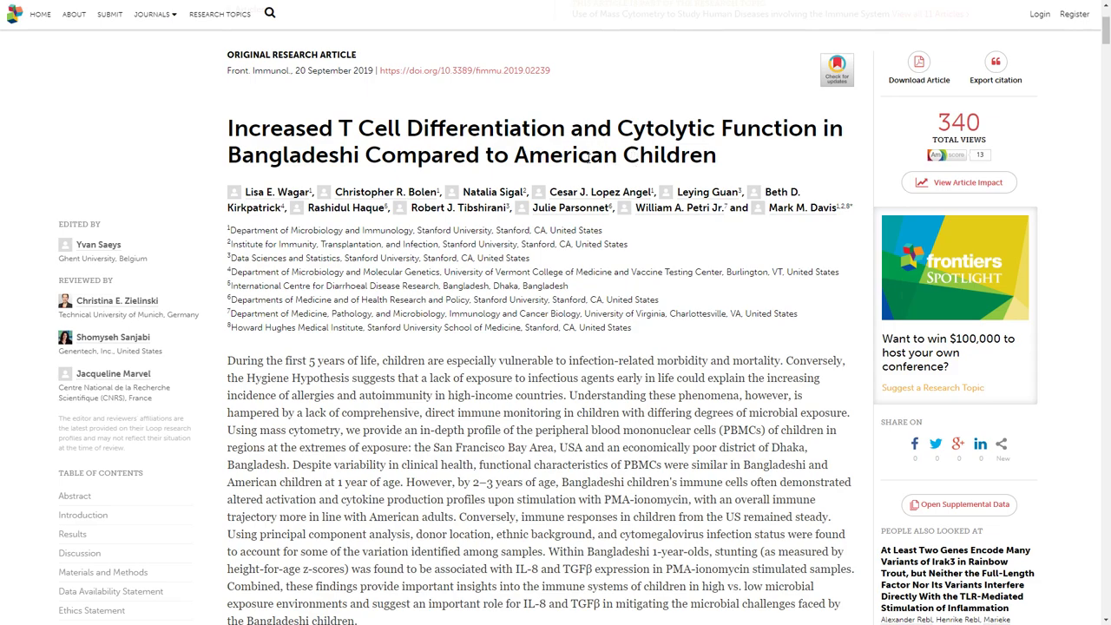
scroll(538, 155, "down", 2)
scroll(512, 155, "up", 2)
double_click(300, 155)
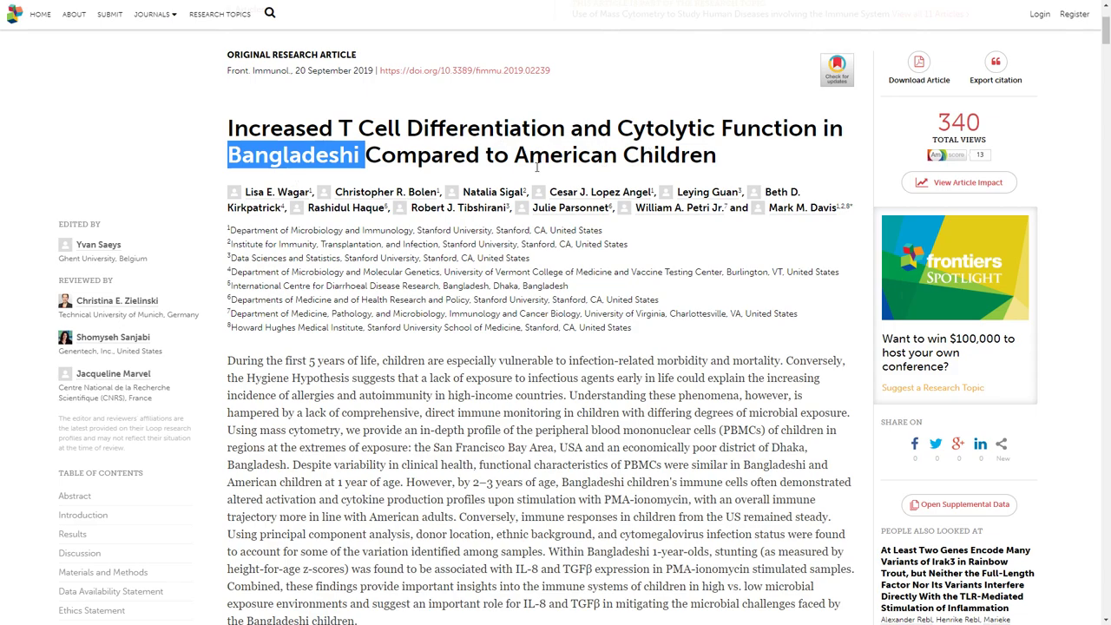
Step: Look through the article's Introduction, the PROVIDE and STORK cohort features, and the automated clustering section of the Results
scroll(537, 165, "down", 5)
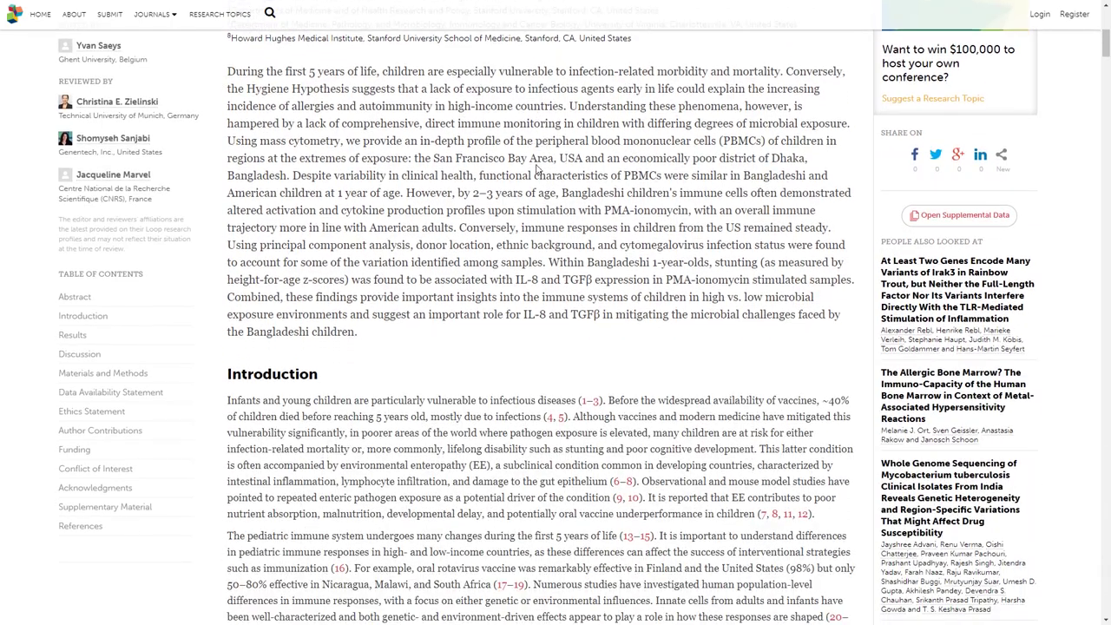
scroll(536, 165, "down", 7)
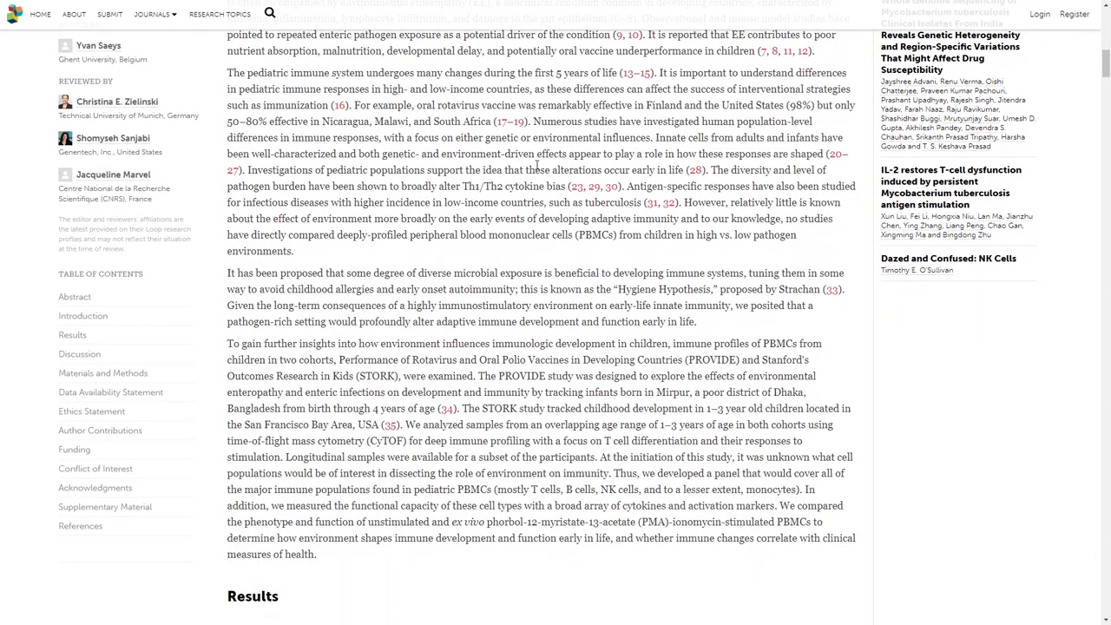
scroll(537, 163, "down", 3)
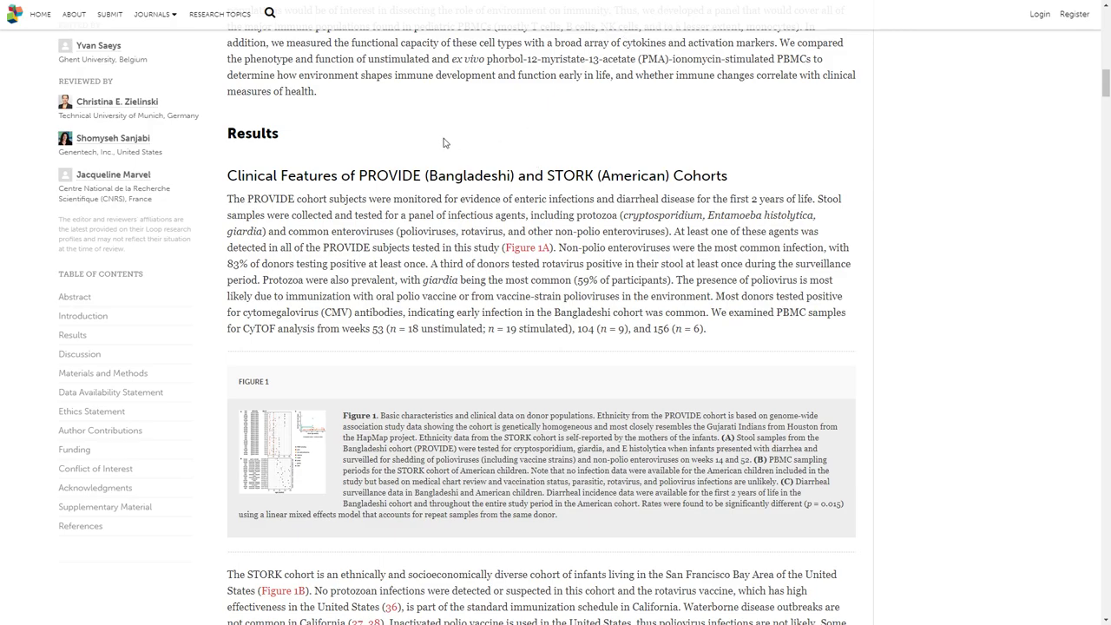
scroll(444, 143, "down", 5)
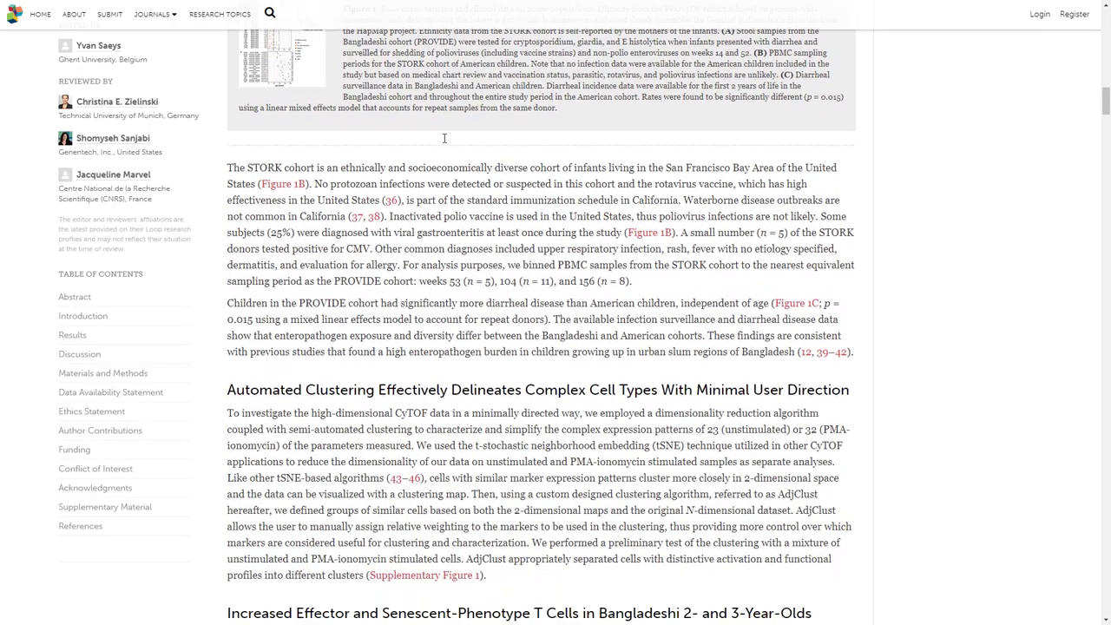
scroll(444, 138, "down", 1)
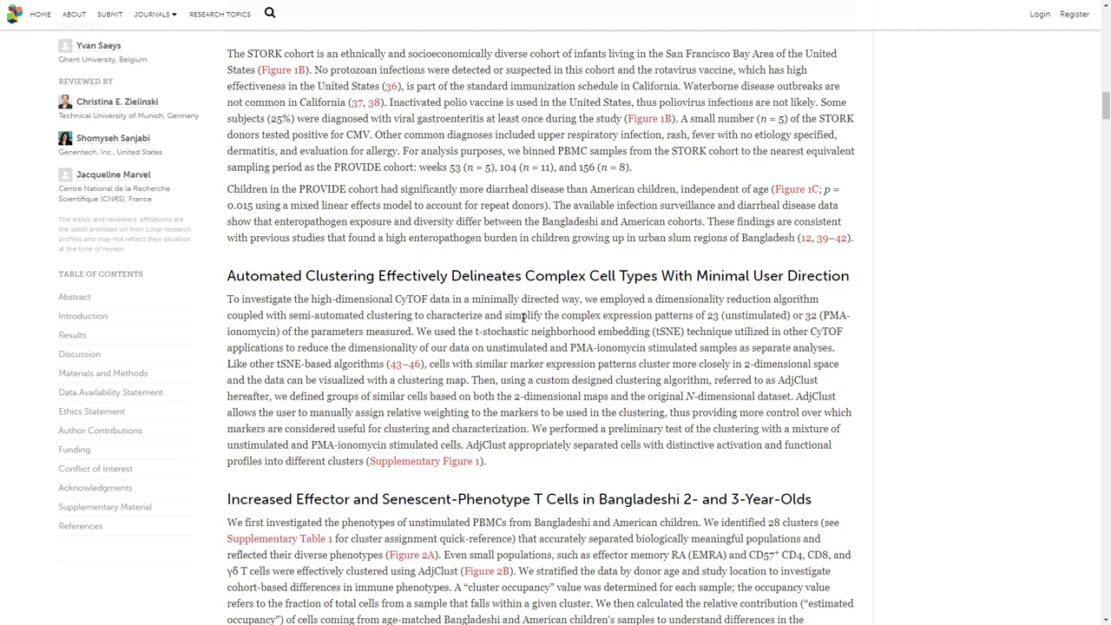
scroll(524, 278, "down", 2)
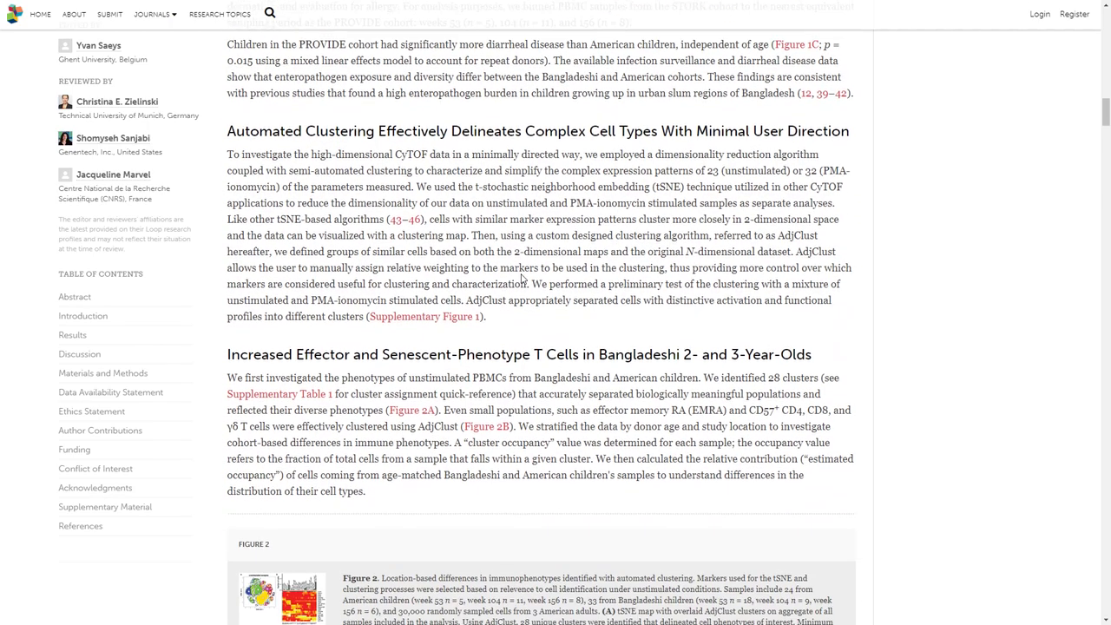
scroll(523, 278, "down", 1)
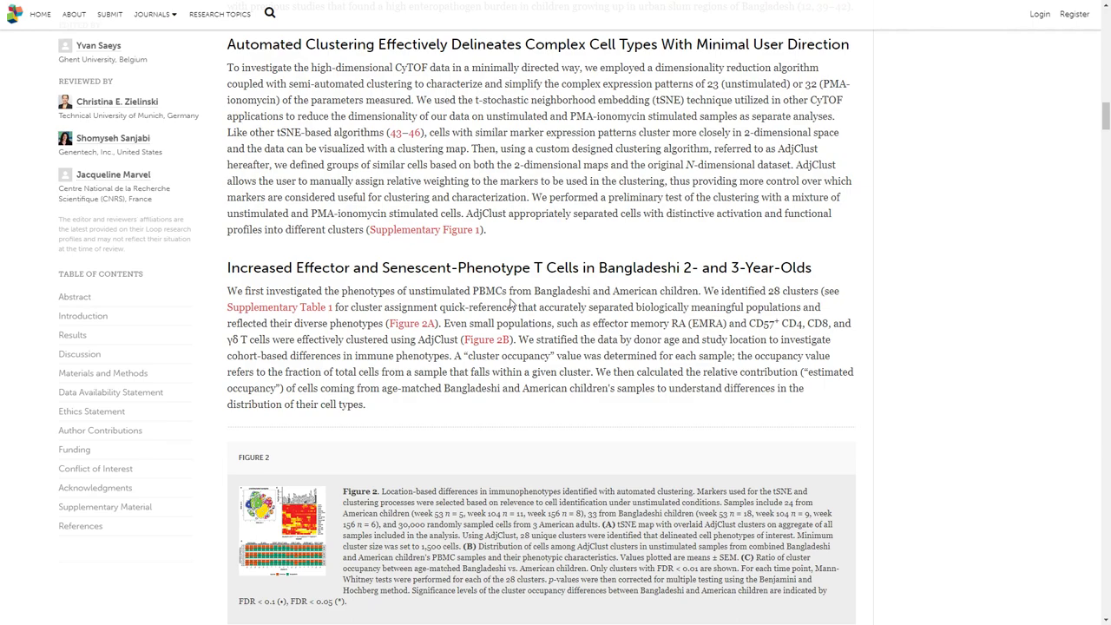
Step: Highlight the "Overall, these findings suggest" sentence on monocytes and T cell subsets below Figure 2, then clear the selection
scroll(512, 303, "down", 1)
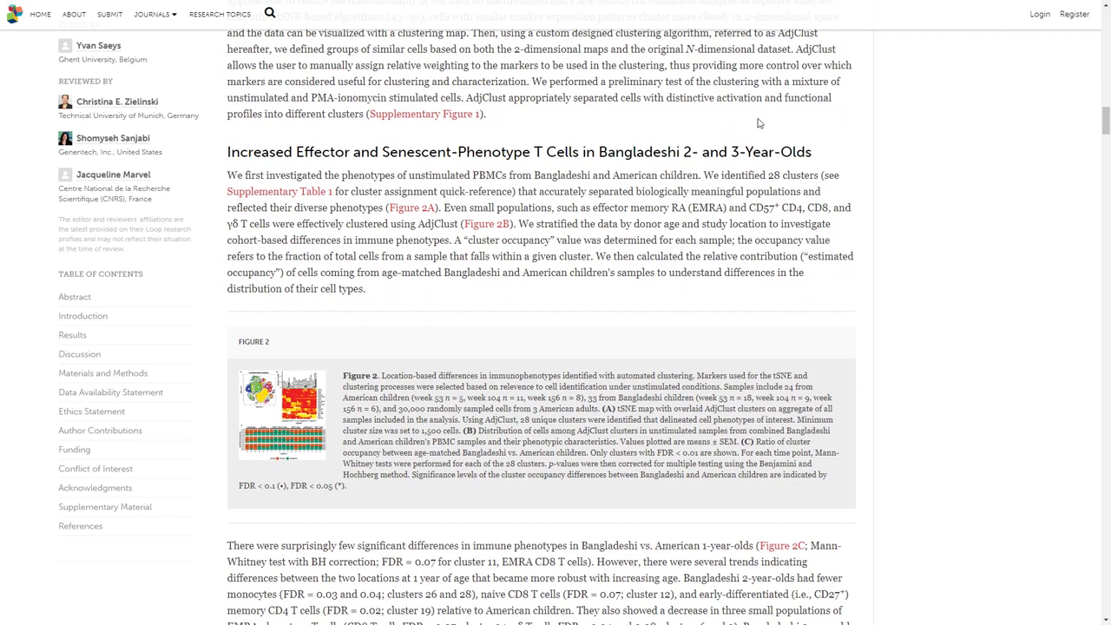
scroll(566, 263, "down", 2)
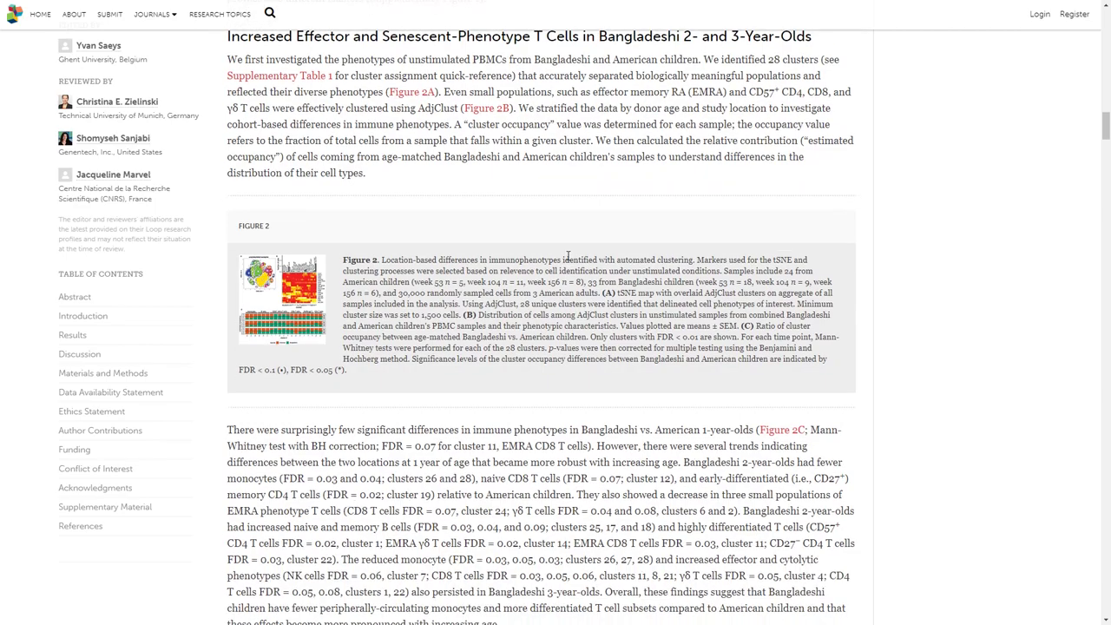
scroll(569, 257, "down", 2)
scroll(569, 259, "down", 1)
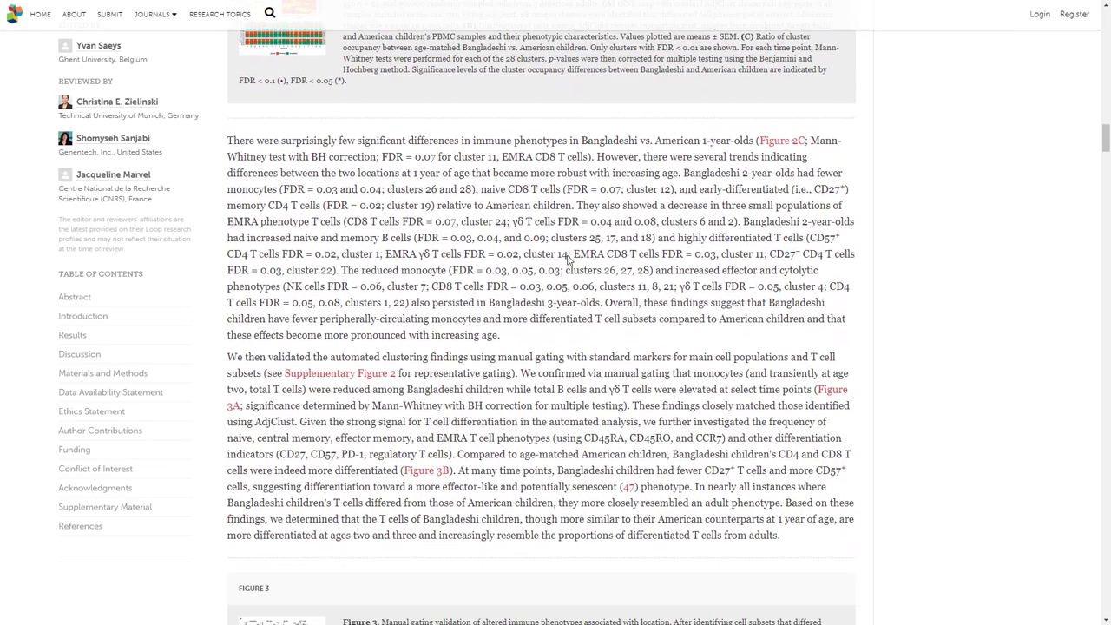
left_click_drag(615, 336, 605, 303)
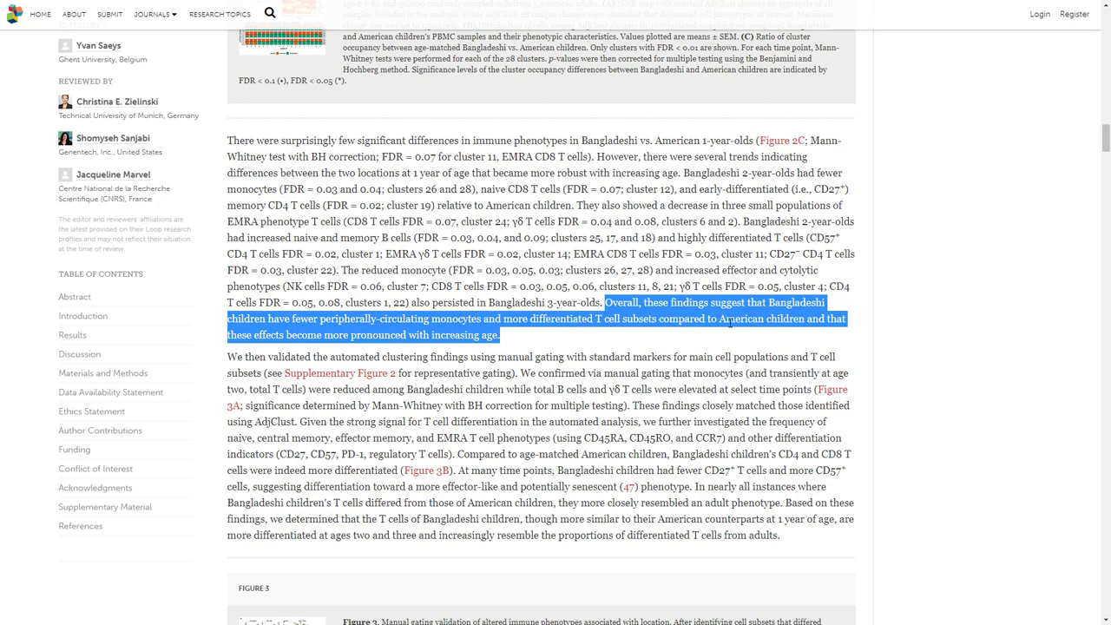
left_click(482, 333)
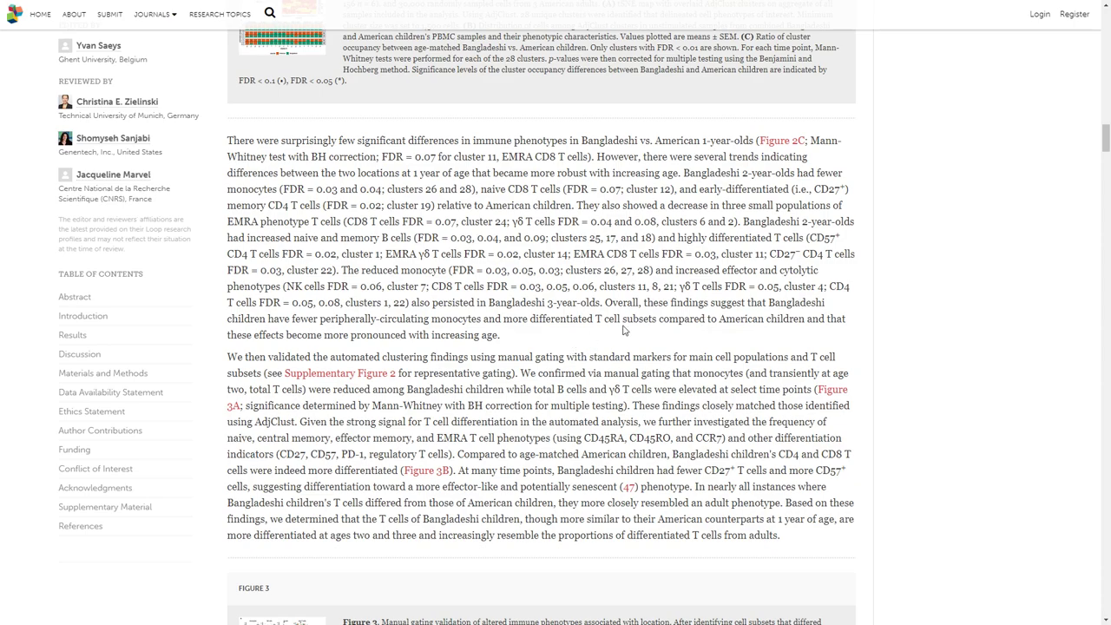
Step: Examine the remaining Results, from the manual gating in Figure 3 to the stunting analysis in Figure 6
scroll(594, 317, "down", 1)
scroll(593, 317, "down", 5)
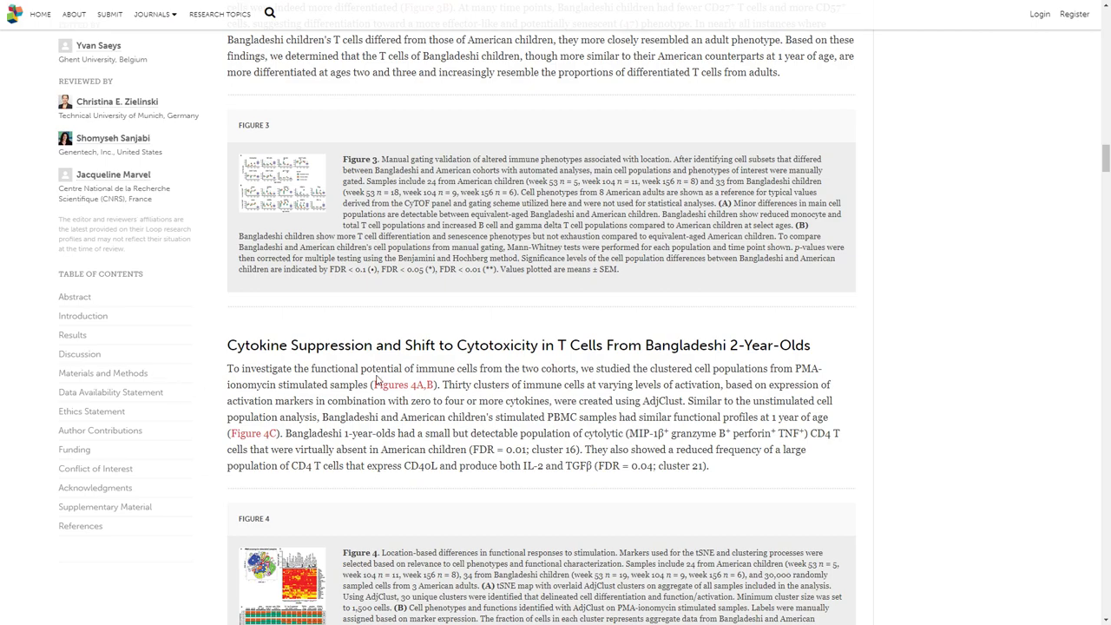
scroll(518, 344, "up", 4)
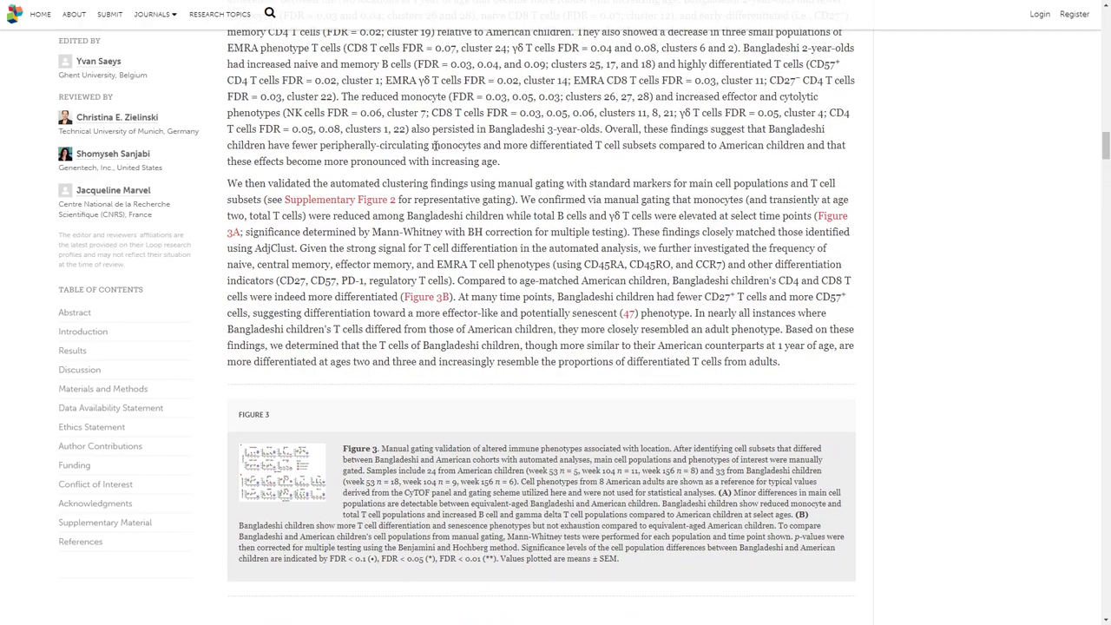
scroll(524, 295, "down", 15)
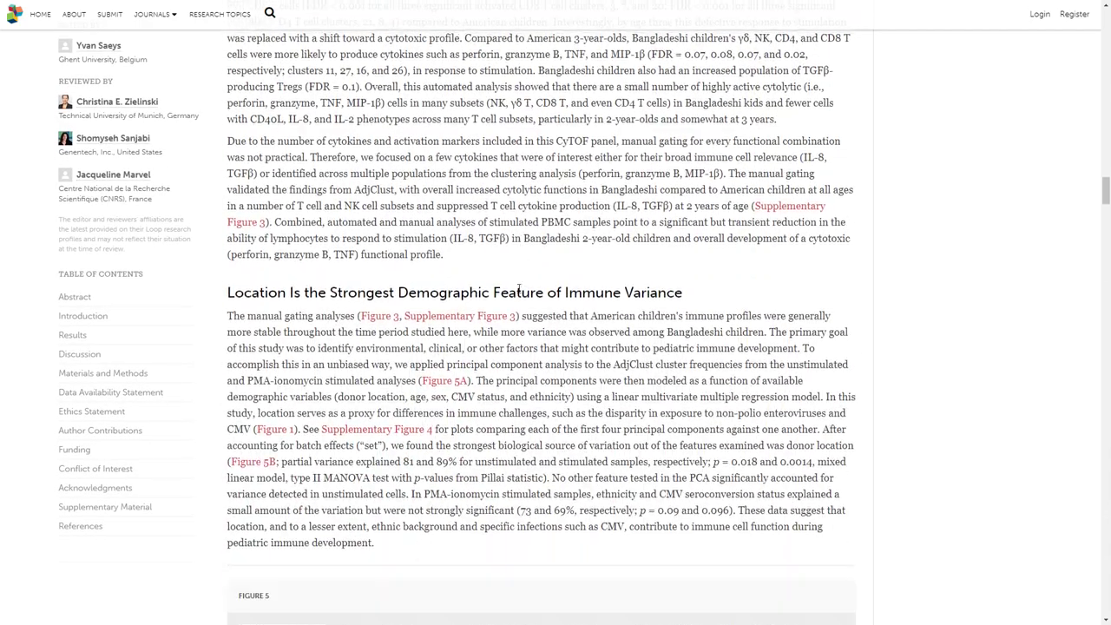
scroll(519, 290, "down", 6)
scroll(519, 288, "down", 19)
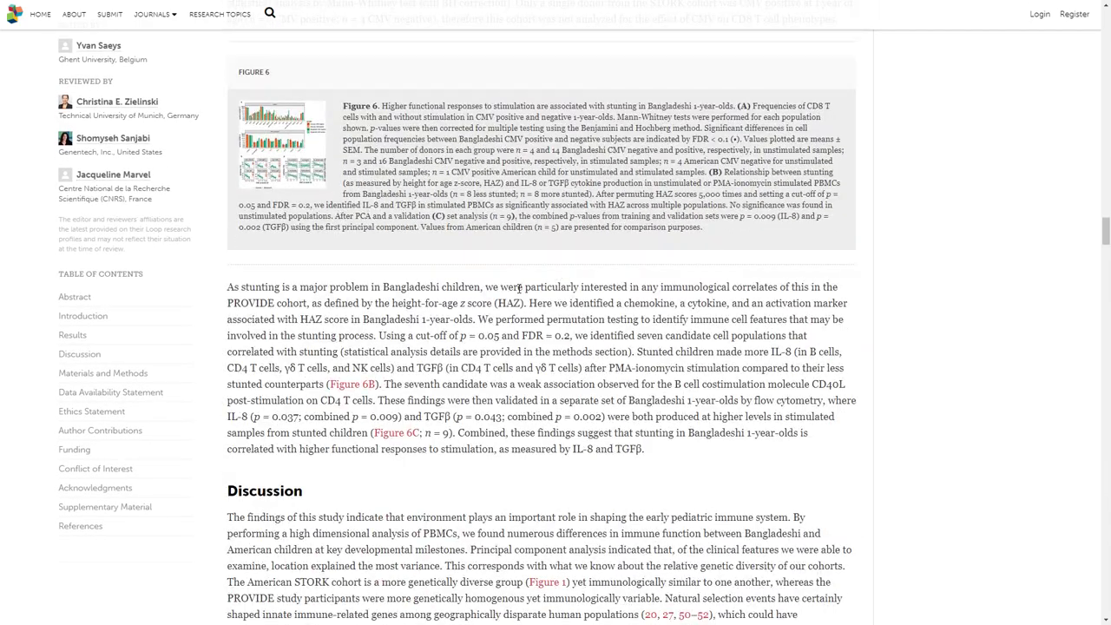
Step: Find the Data Availability Statement after the methods and statistical analysis sections and highlight its heading
scroll(516, 291, "down", 20)
scroll(515, 293, "down", 9)
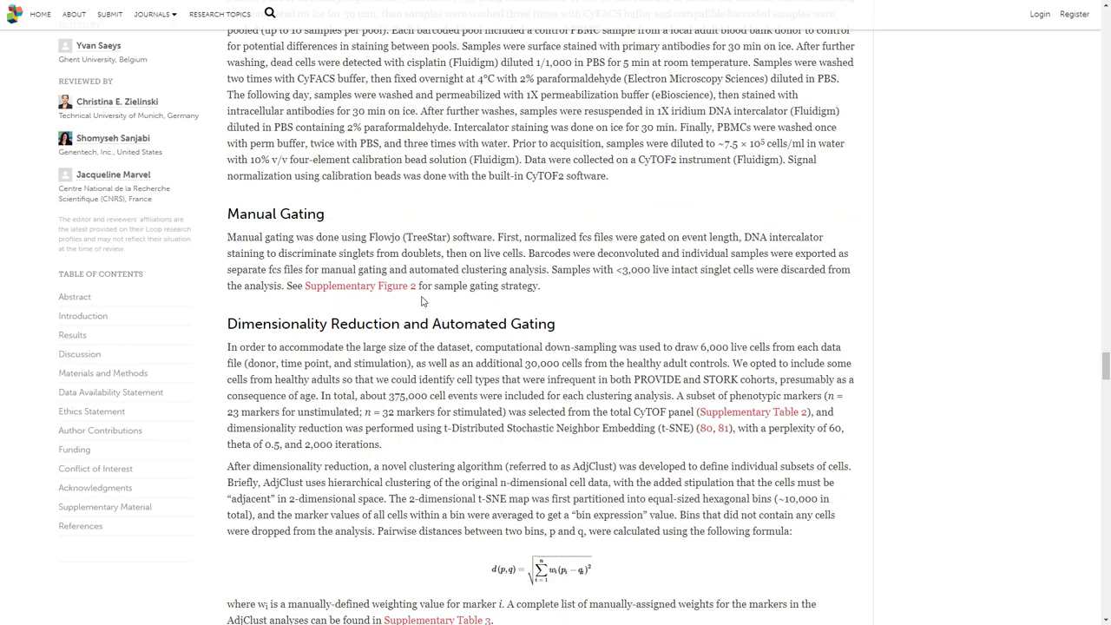
scroll(417, 258, "down", 7)
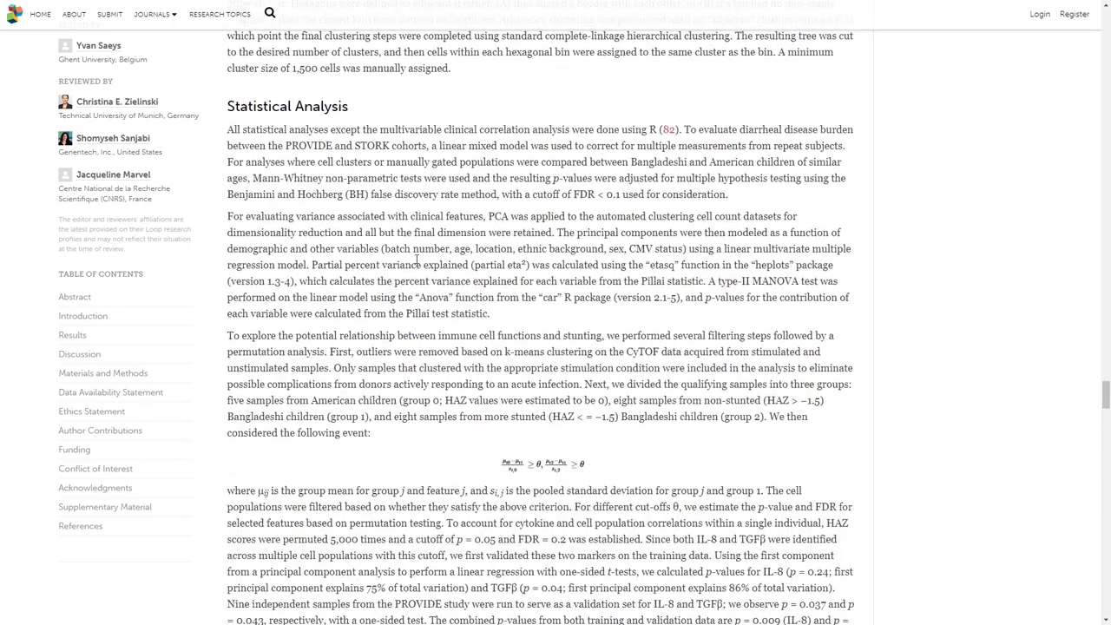
scroll(416, 258, "down", 5)
left_click_drag(227, 250, 420, 251)
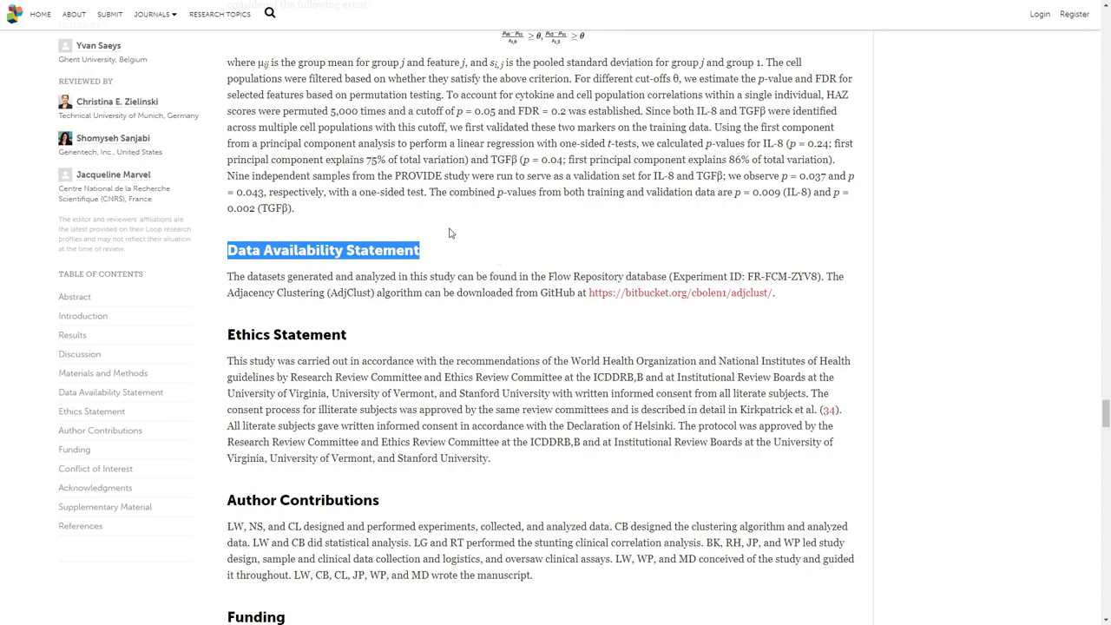
Step: Switch to the Astrolabe experiment summary and inspect the file name of the first sample in the table
key("ctrl+Tab")
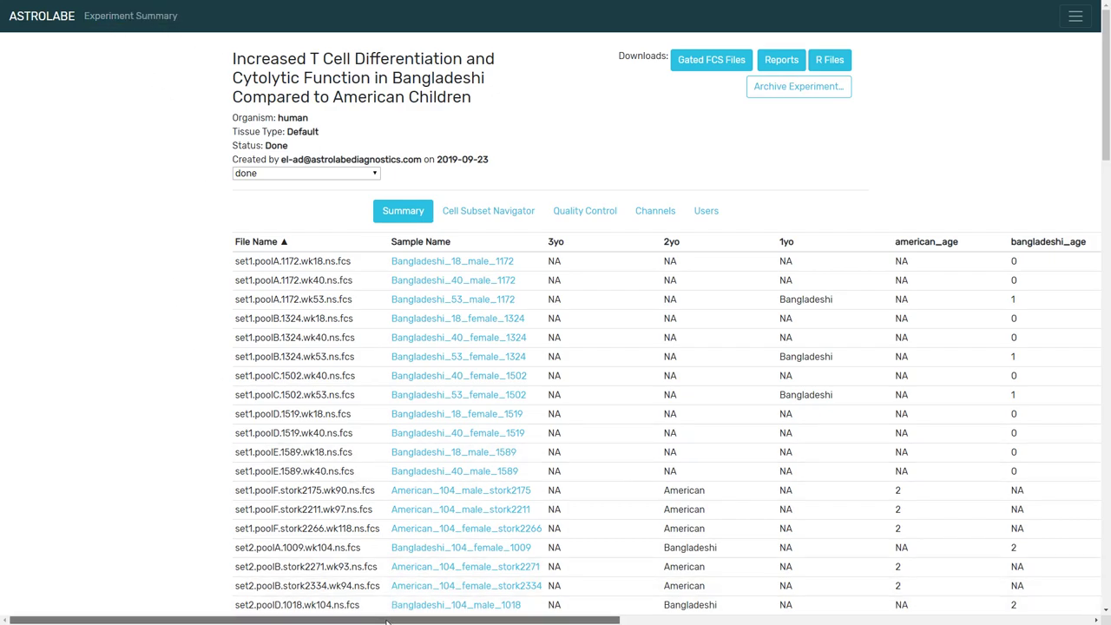
left_click_drag(386, 622, 454, 621)
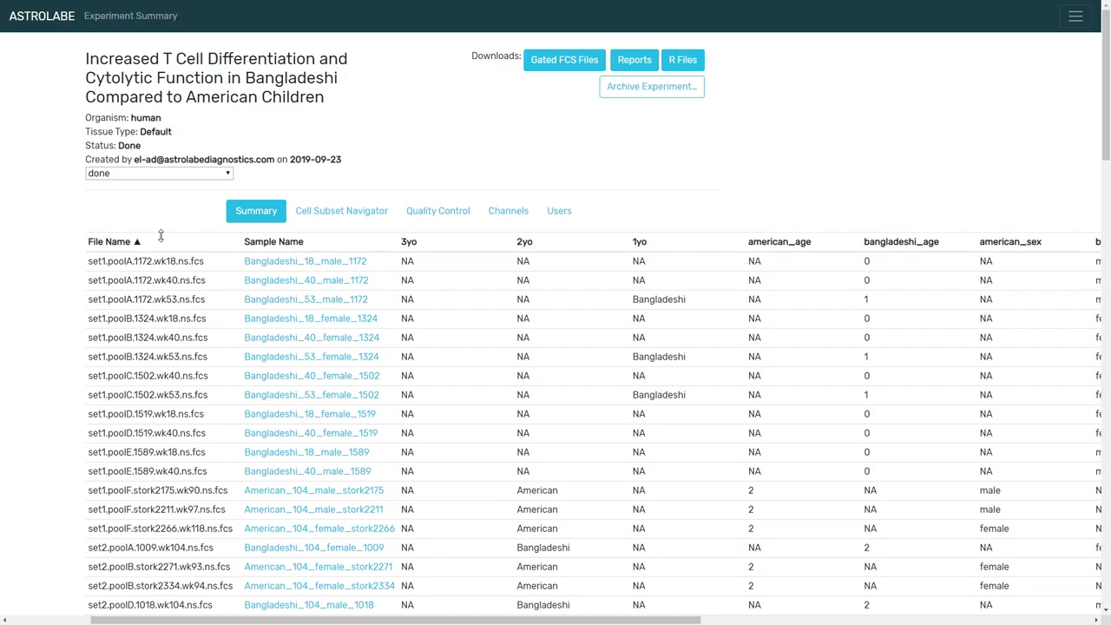
left_click_drag(92, 261, 173, 259)
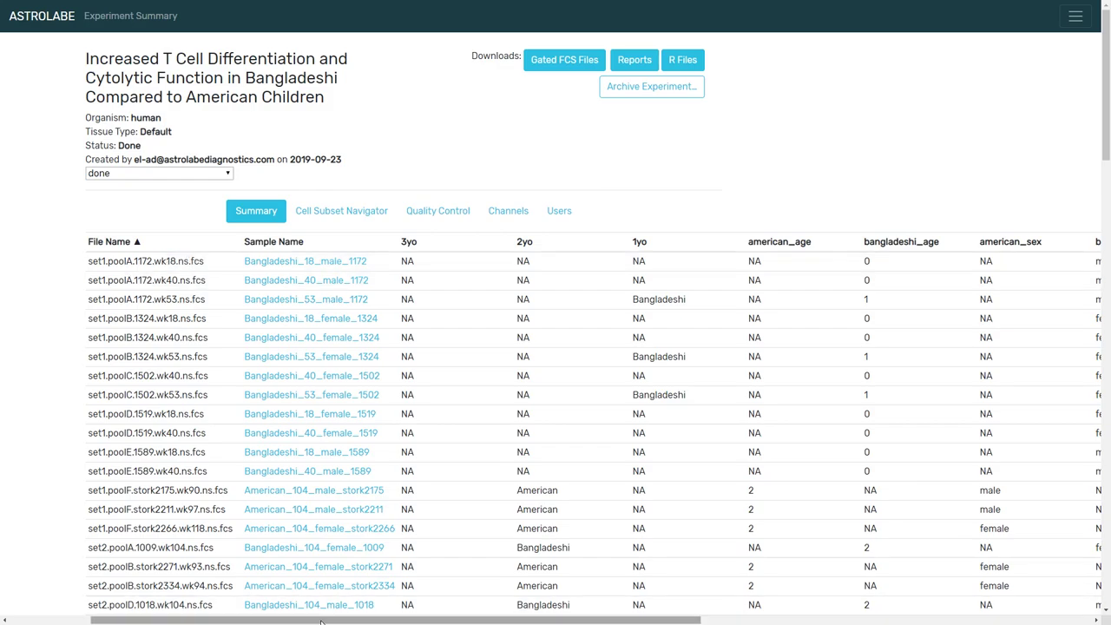
Step: Inspect the donor column for repeated donors and the source column for a Bangladeshi and an American sample
scroll(872, 515, "right", 8)
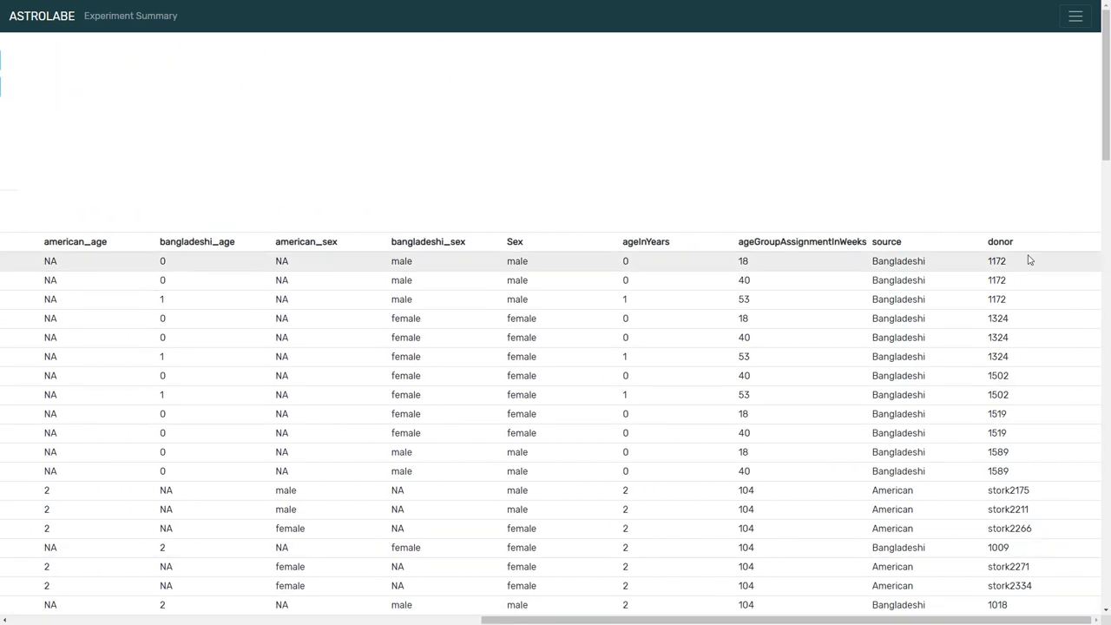
double_click(996, 261)
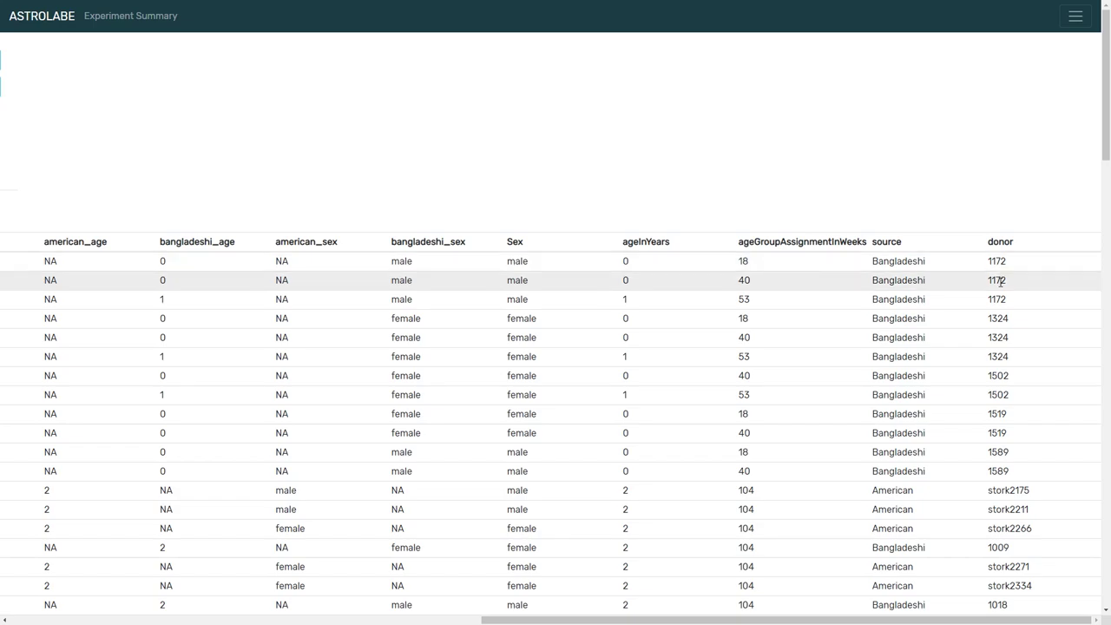
double_click(997, 281)
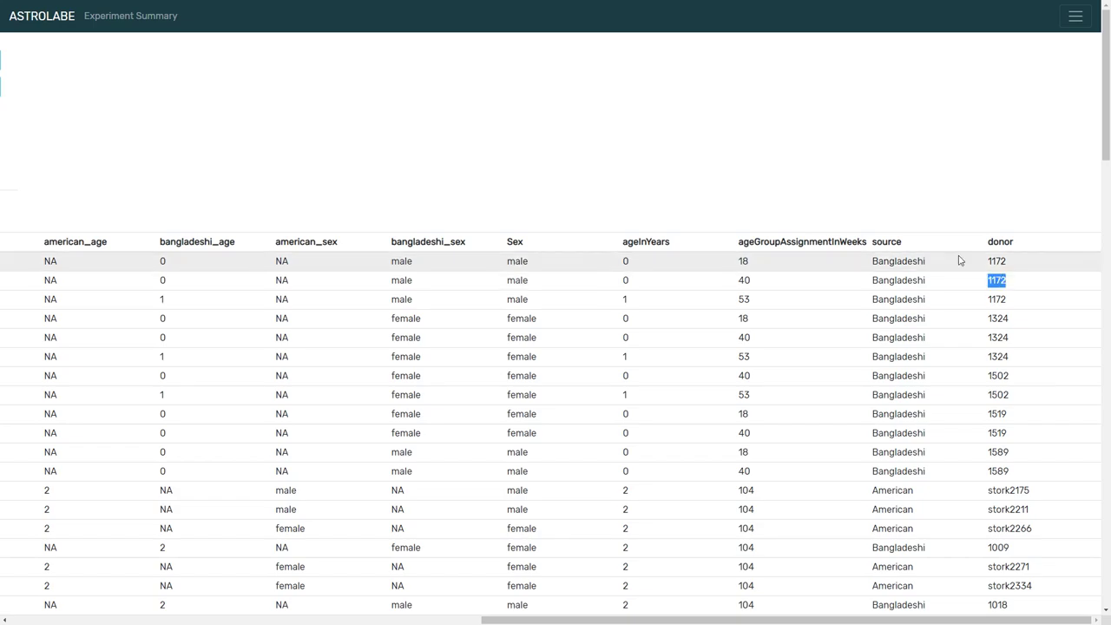
double_click(888, 262)
double_click(894, 491)
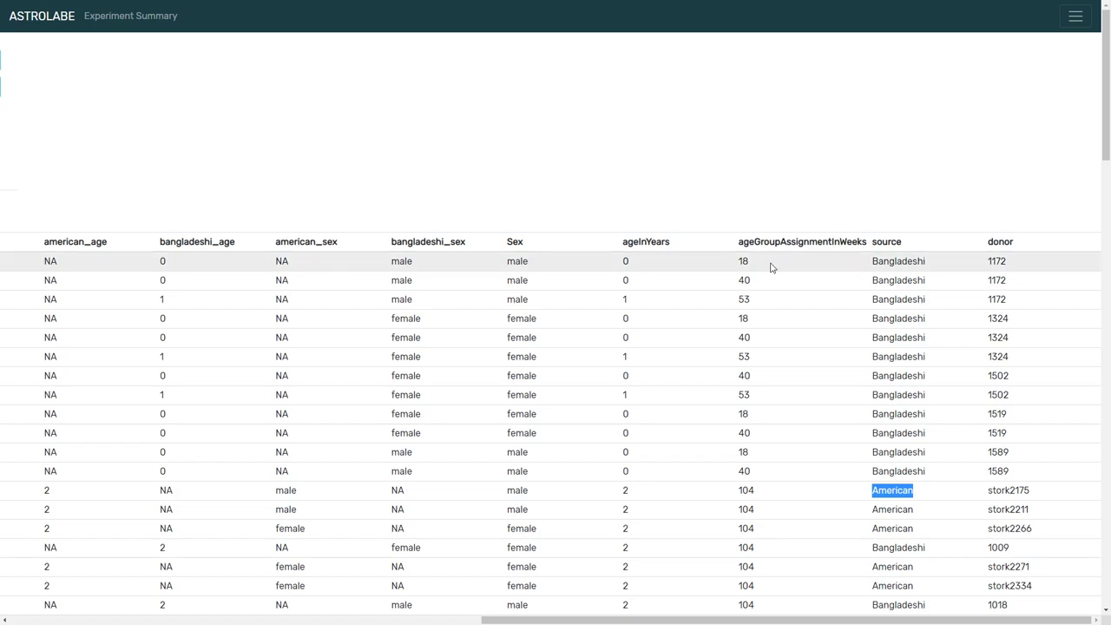
Step: Compare the ageGroupAssignmentInWeeks values 18, 40 and 53 with the ageInYears values of the first three samples
double_click(743, 261)
double_click(744, 280)
double_click(744, 300)
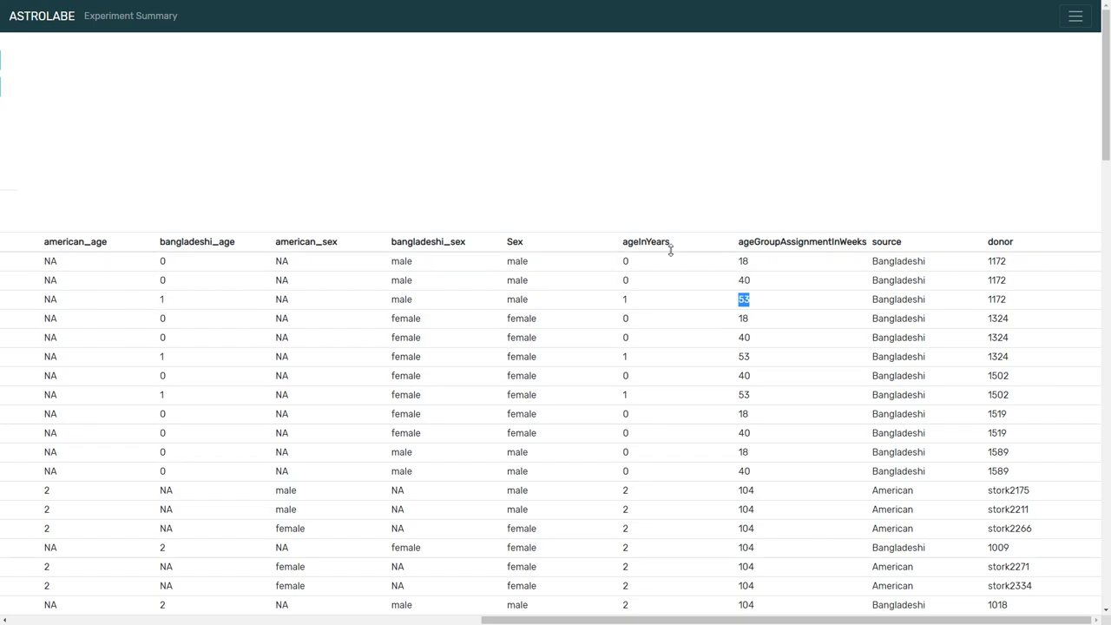
double_click(744, 261)
double_click(625, 260)
double_click(744, 299)
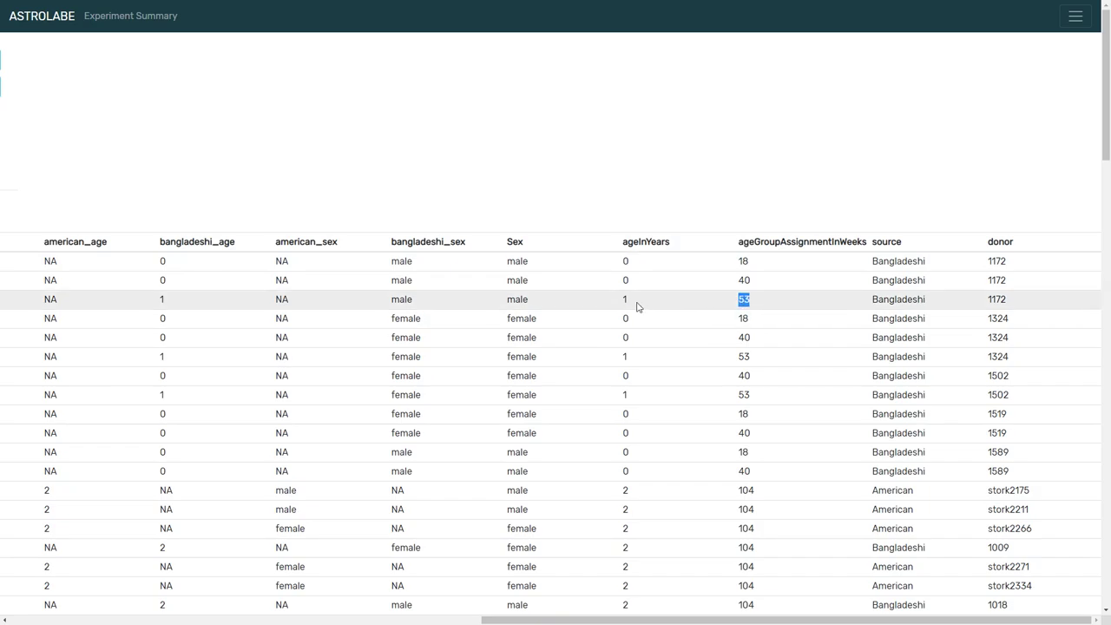
Step: Highlight a 104-week age group value of an American sample and compare it with its ageInYears value
scroll(695, 321, "down", 1)
scroll(745, 334, "down", 3)
double_click(747, 332)
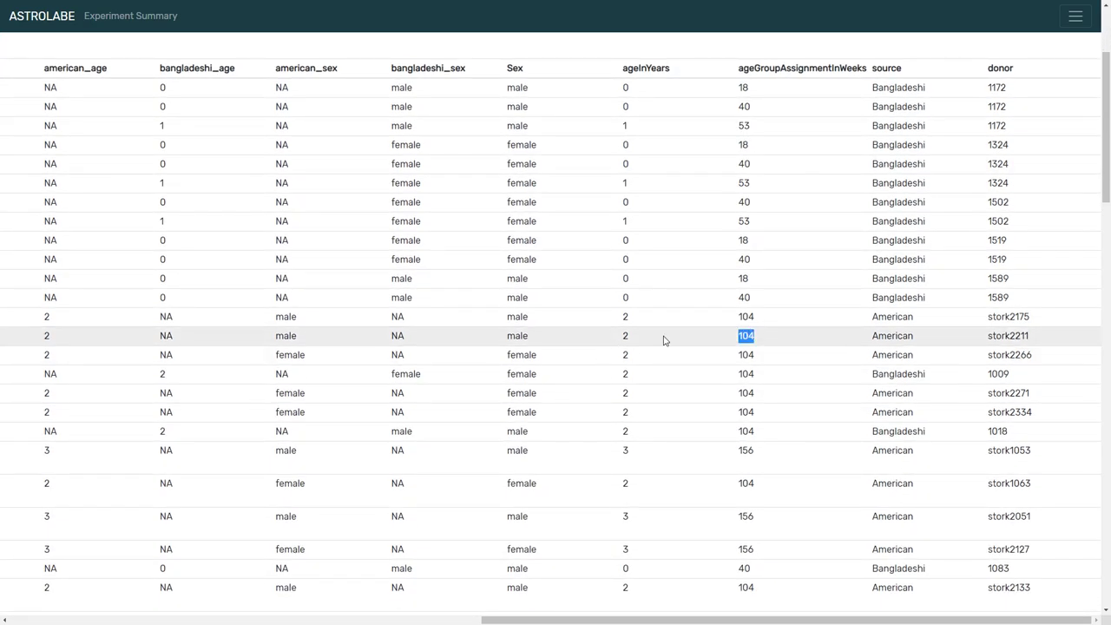
scroll(664, 341, "up", 3)
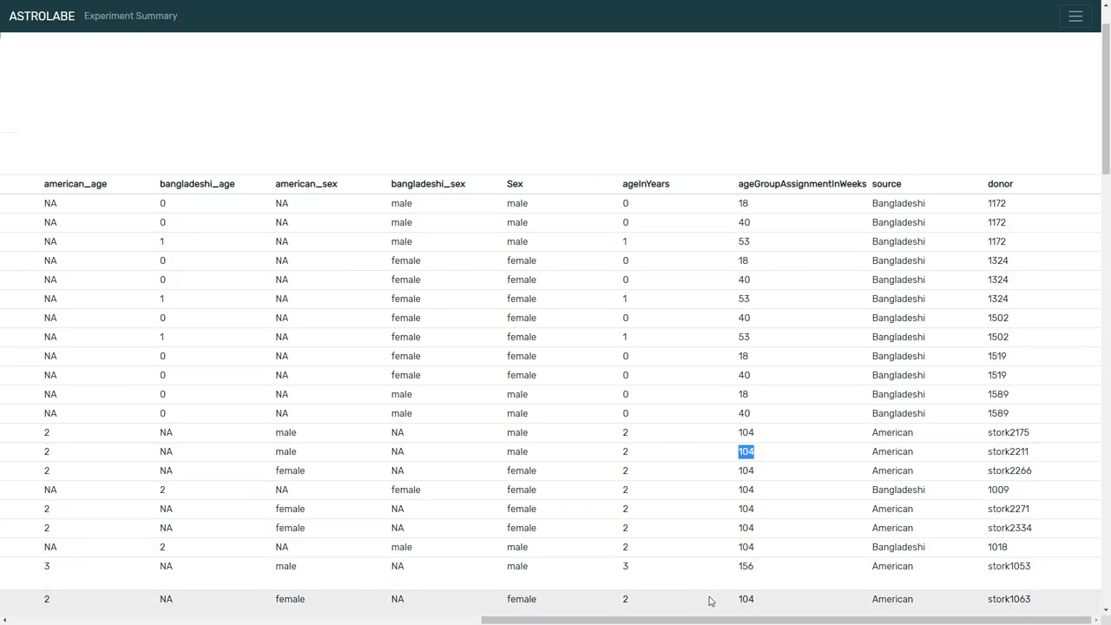
Step: Compare a Bangladeshi sample's bangladeshi_sex and source values with the american_sex values of two American samples
left_click_drag(671, 621, 574, 622)
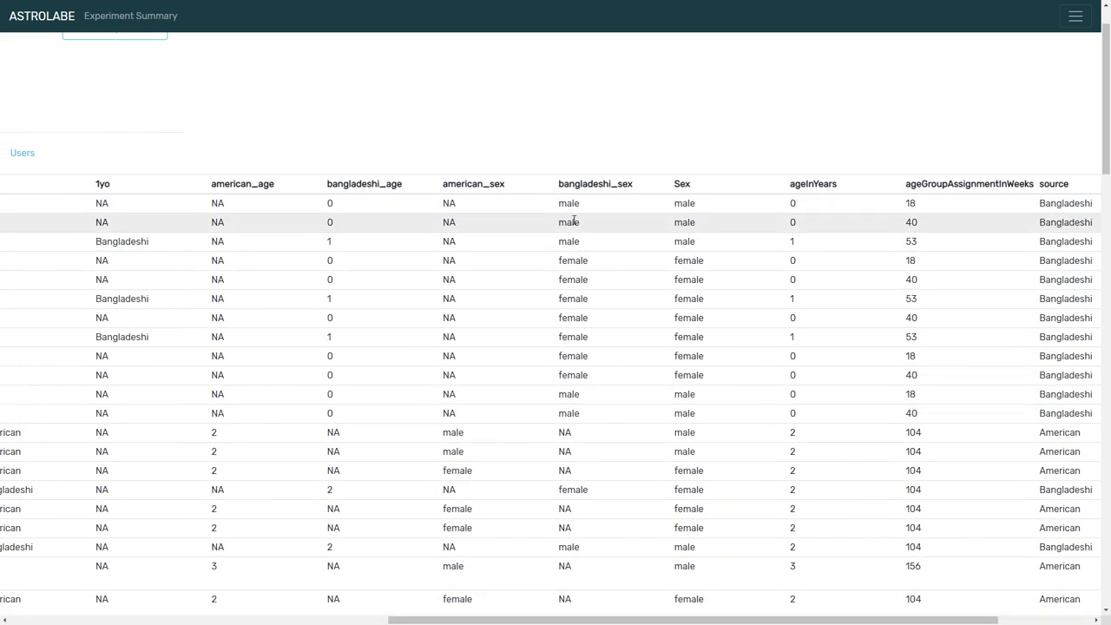
double_click(575, 261)
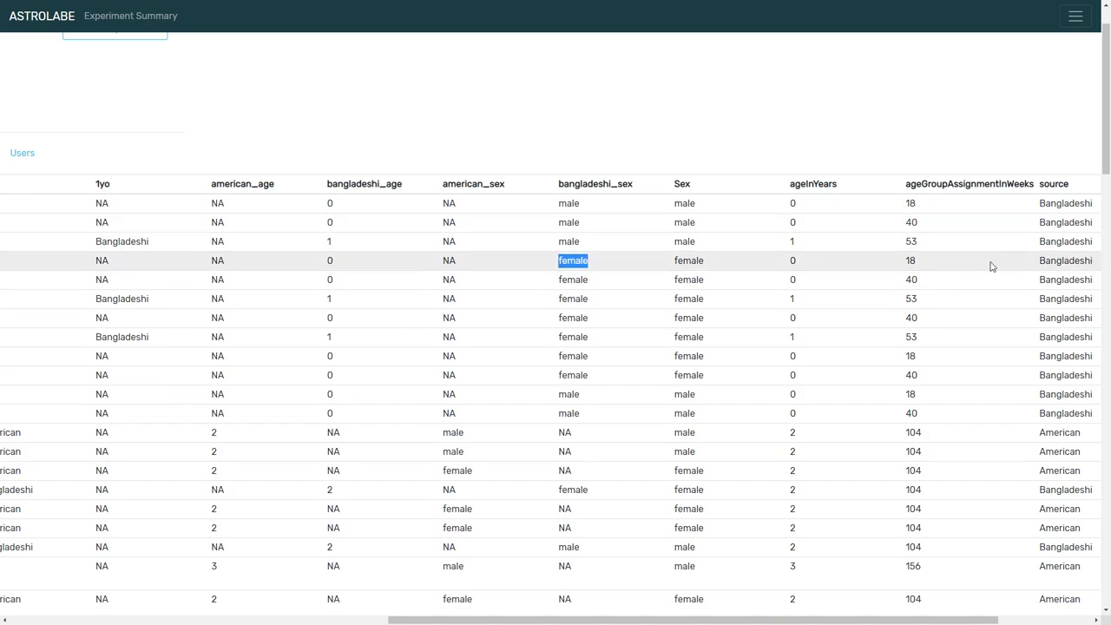
double_click(1044, 260)
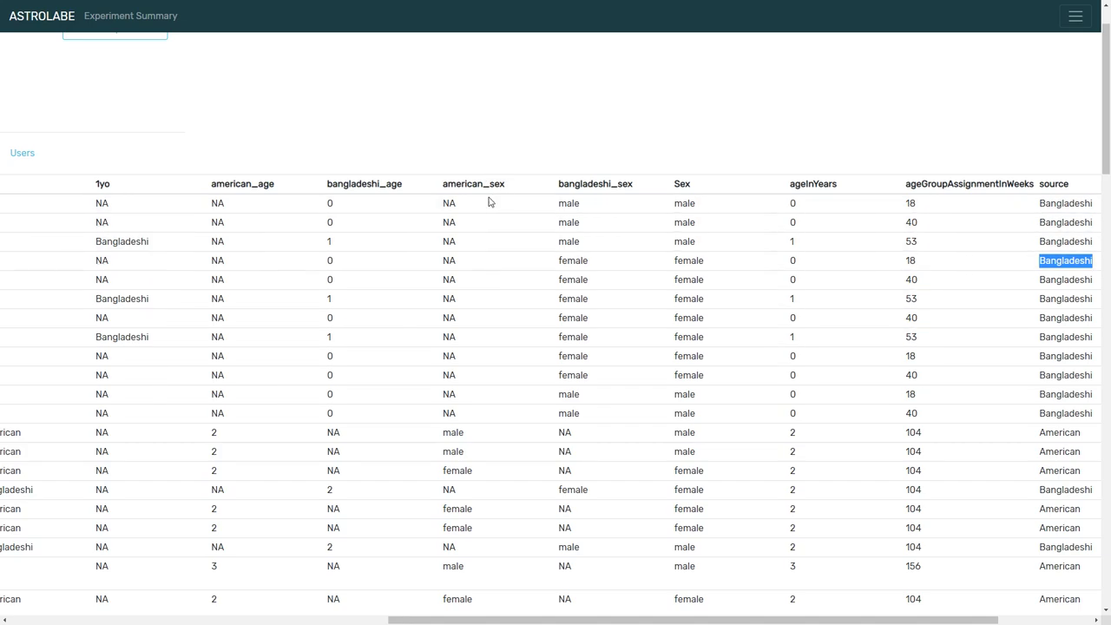
double_click(454, 432)
double_click(457, 470)
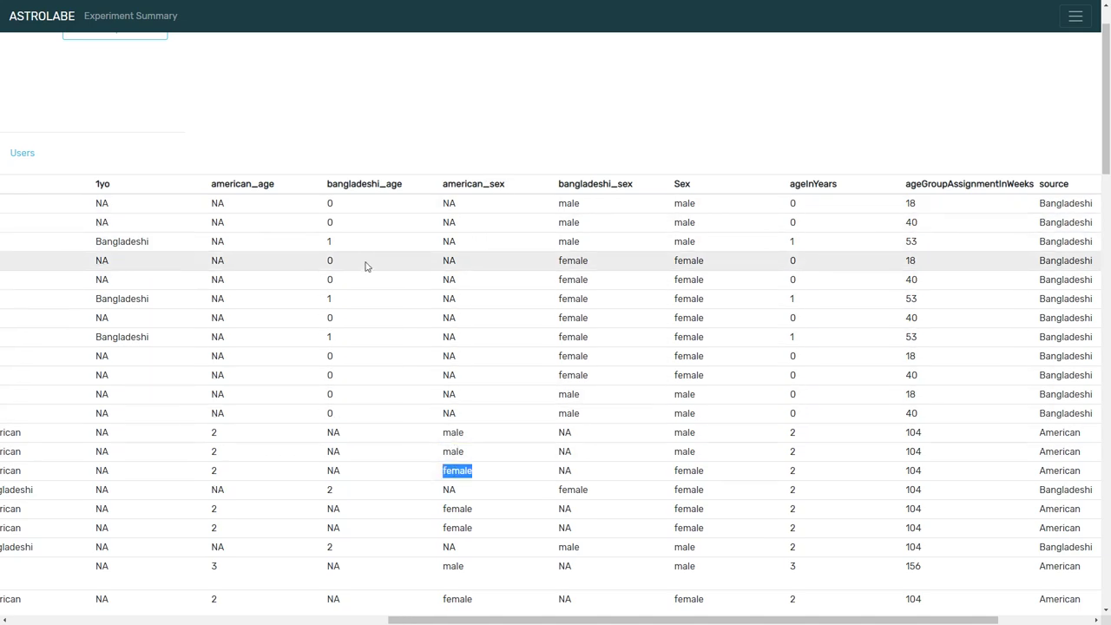
Step: Inspect the first sample's bangladeshi_age and american_age values, and the 2yo values of an American and a Bangladeshi sample
double_click(329, 204)
double_click(217, 203)
left_click_drag(594, 619, 427, 616)
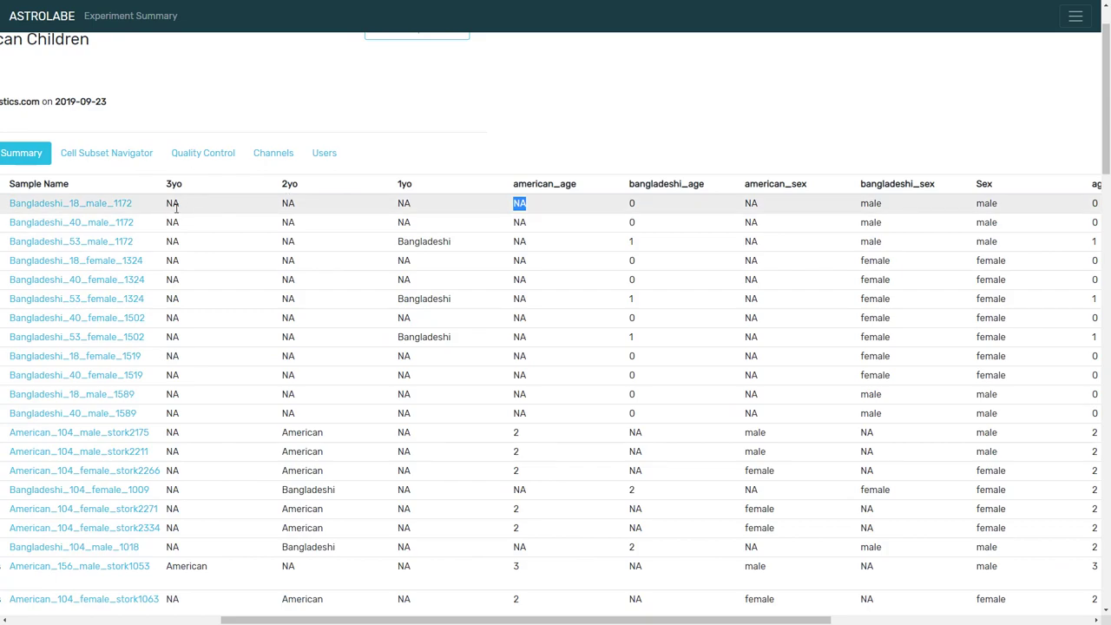
double_click(302, 432)
double_click(309, 489)
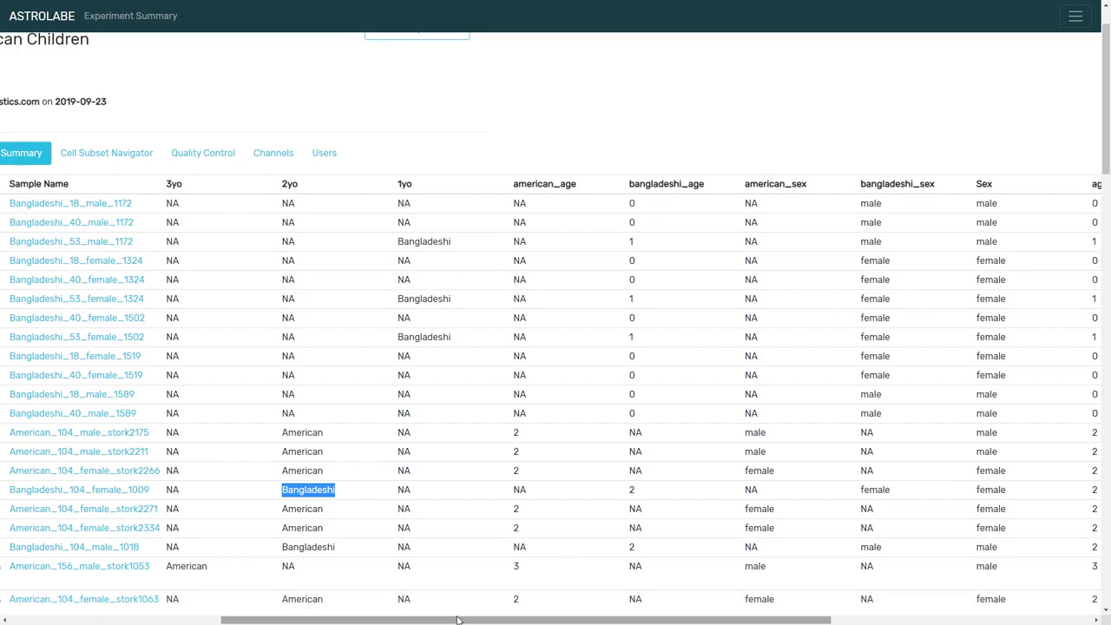
left_click_drag(458, 620, 246, 620)
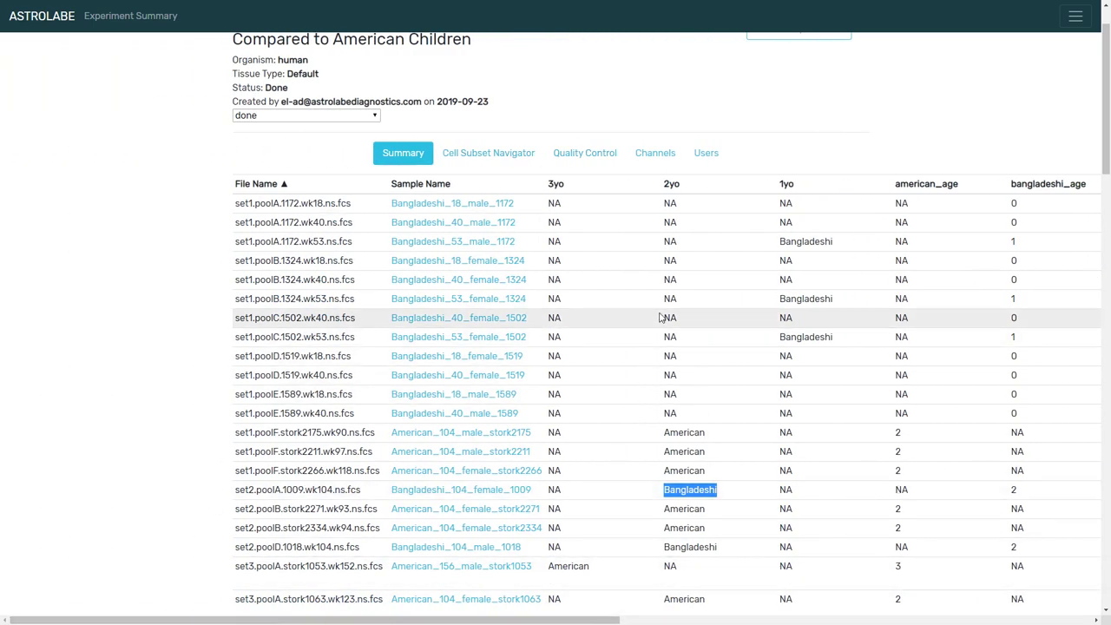
Step: Open the experiment's Cell Subset Navigator and bring its full MDS map into view
scroll(633, 297, "up", 1)
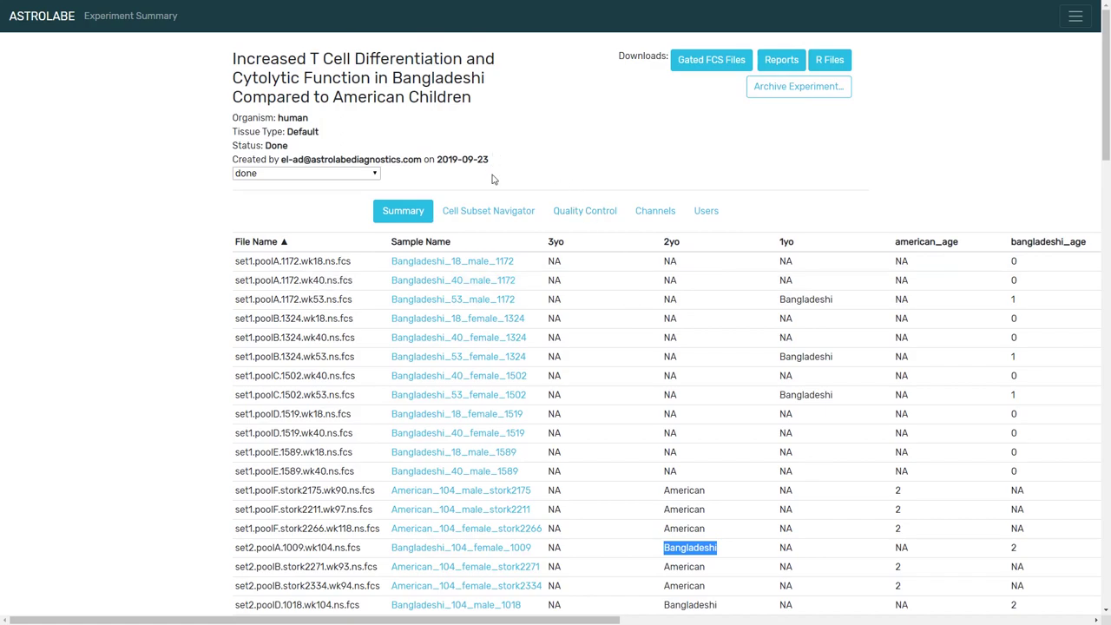
left_click(493, 213)
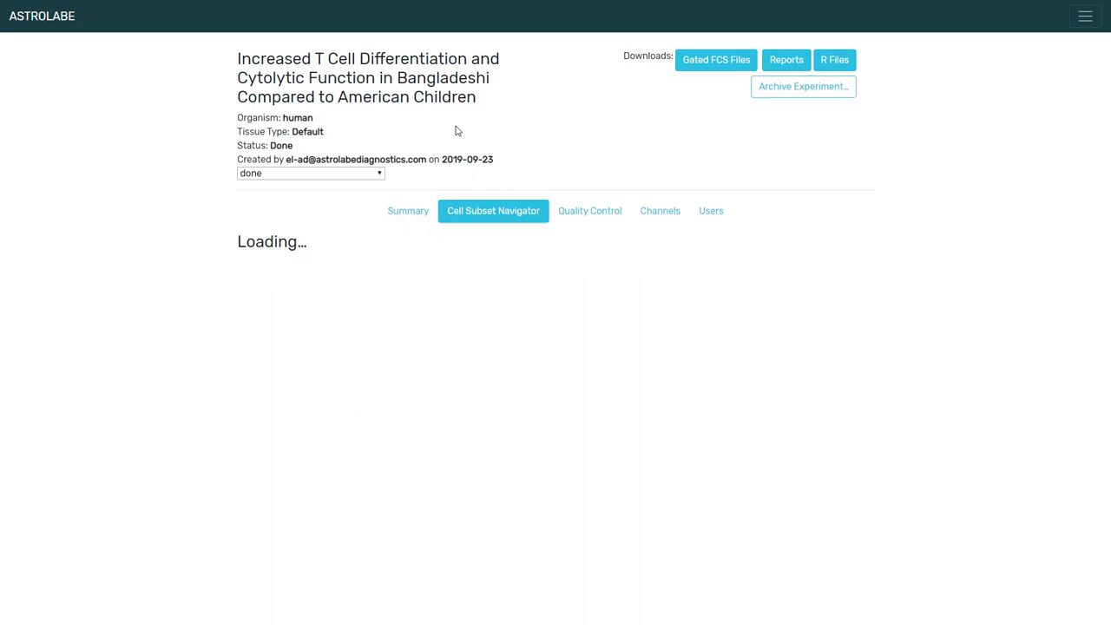
scroll(955, 213, "down", 1)
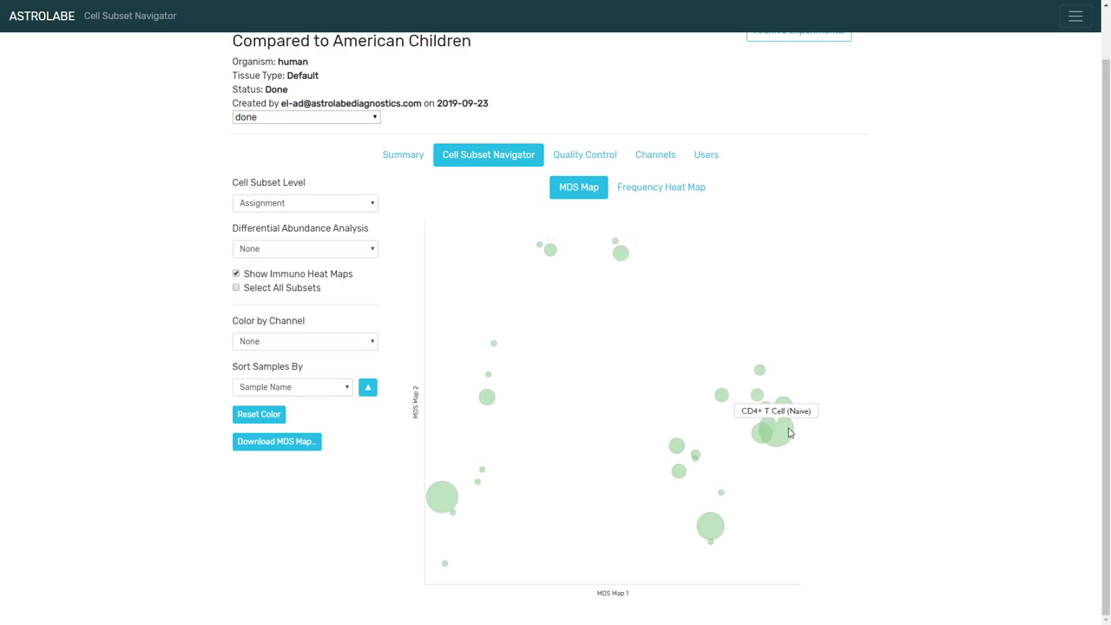
Step: Color the MDS map by the CD3 channel and then by the CD19 channel
left_click(328, 343)
type("cd3")
key("Return")
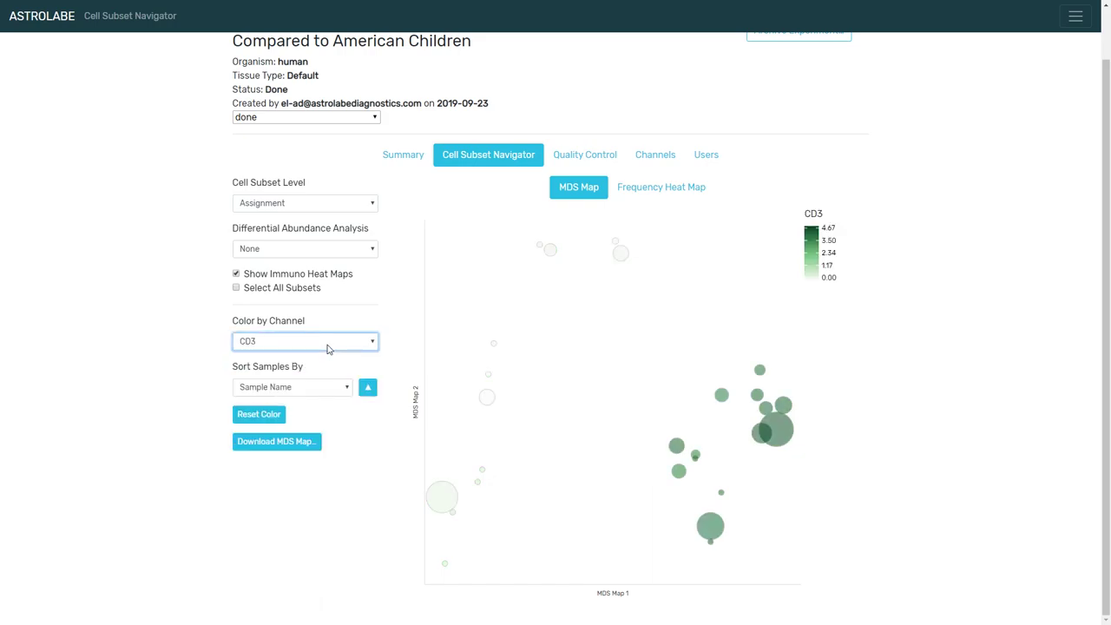
left_click(330, 344)
type("cd19")
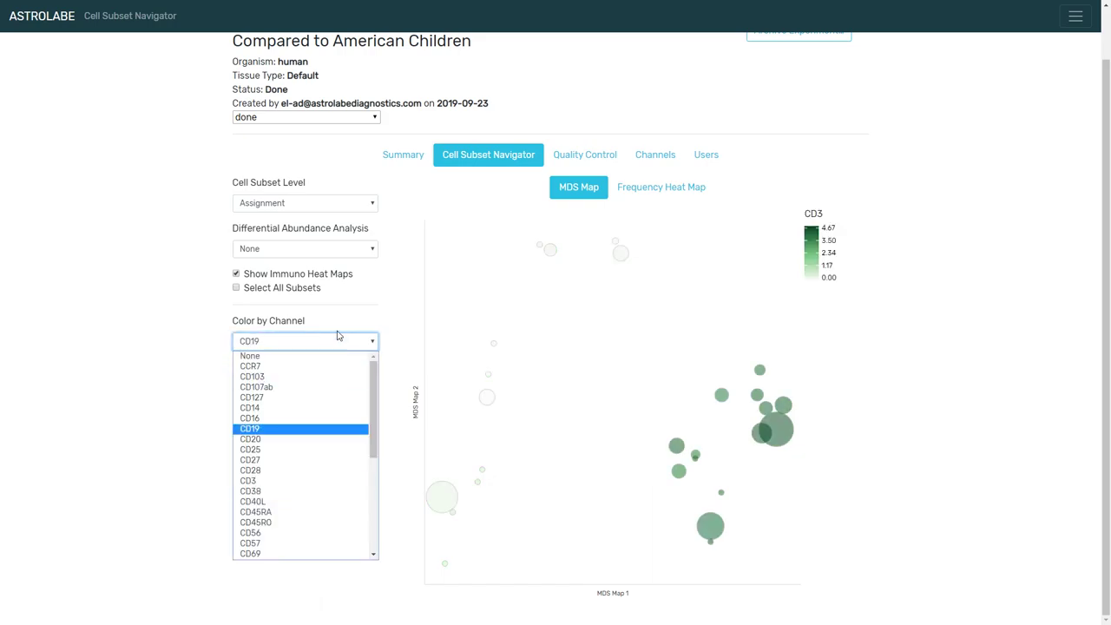
key("Return")
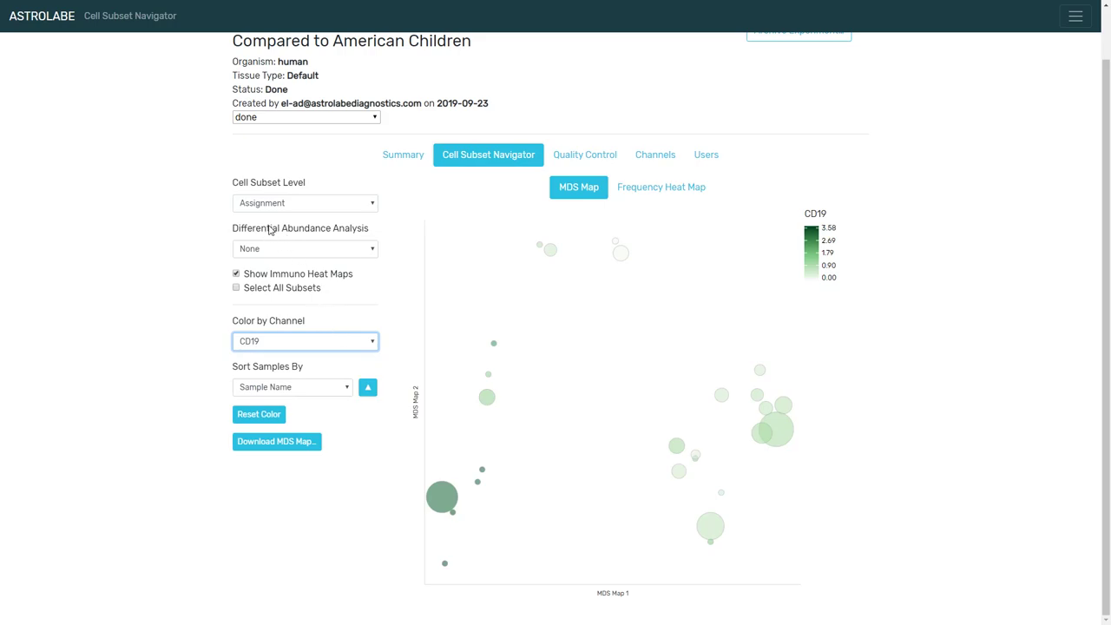
Step: Run the differential abundance analysis on the source feature
left_click_drag(270, 230, 341, 233)
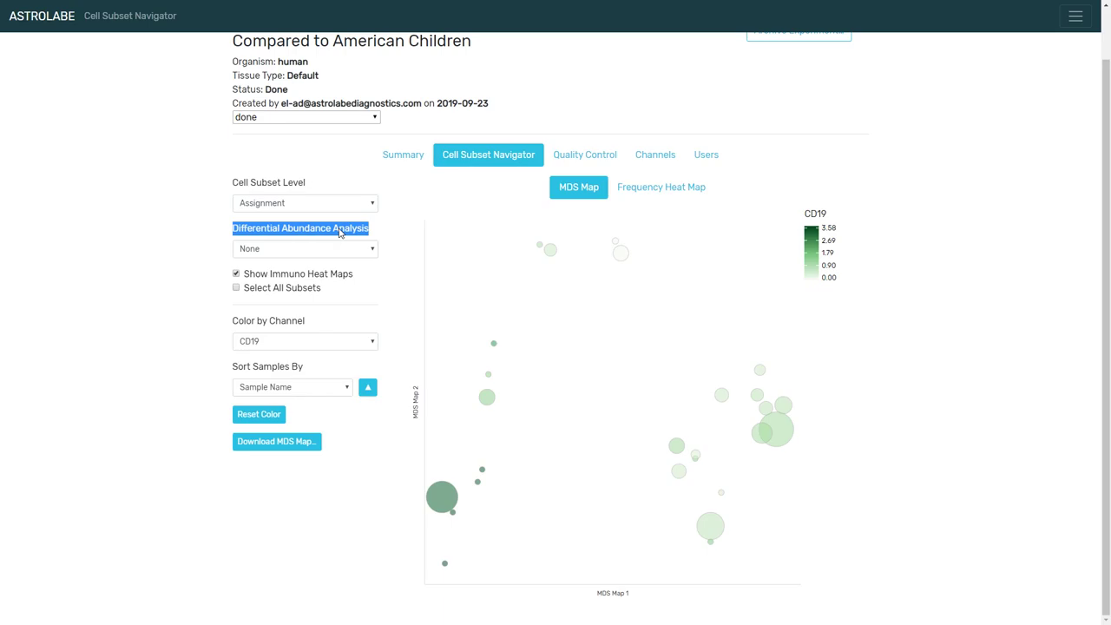
left_click(333, 236)
left_click(317, 257)
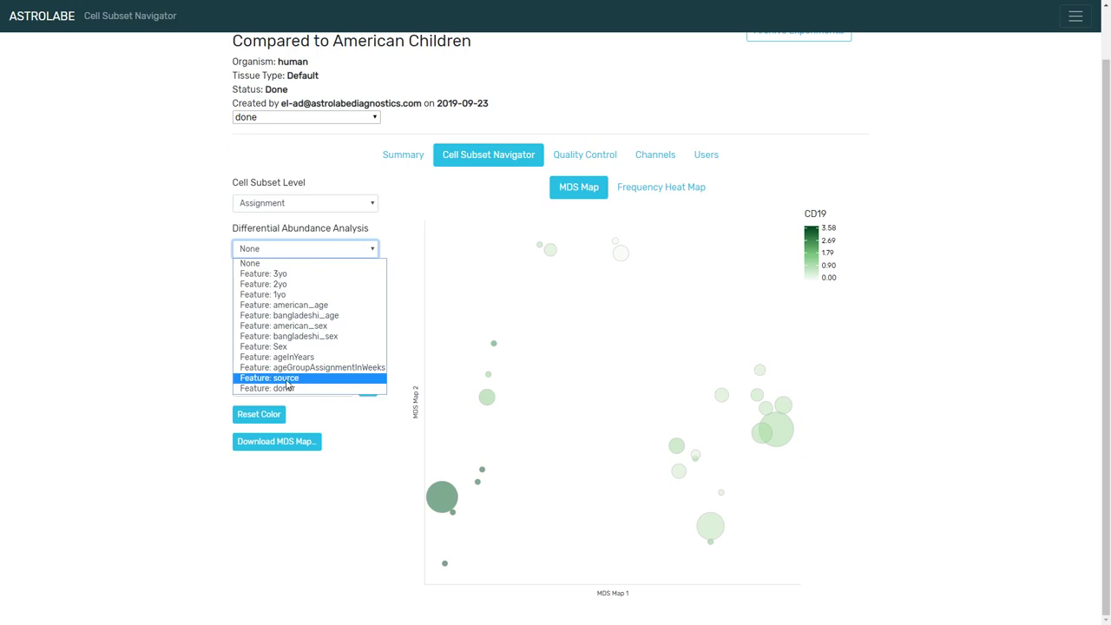
left_click(287, 380)
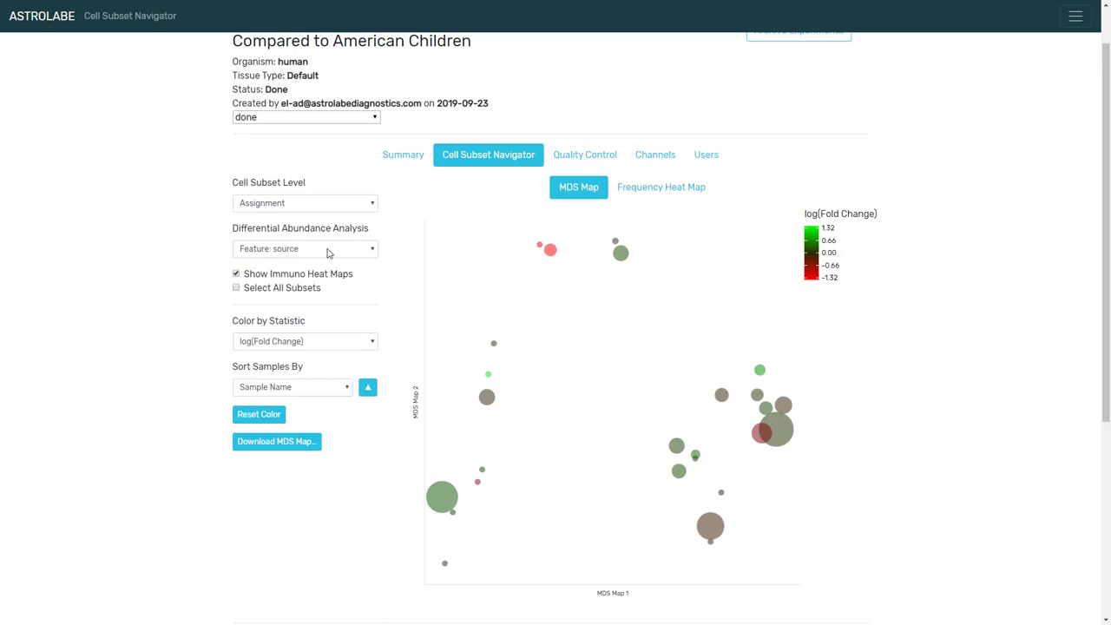
Step: Examine the log(Fold Change) legend of the MDS map and the two points with the most negative log(FC) in the source volcano plot
left_click_drag(819, 213, 854, 217)
left_click(852, 216)
scroll(895, 387, "down", 4)
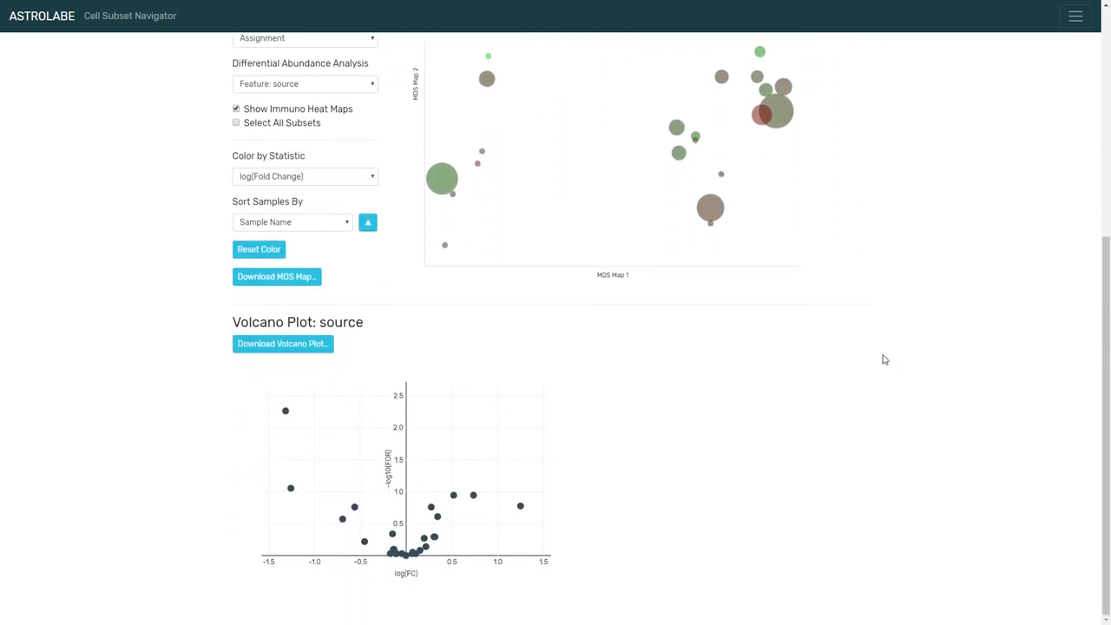
left_click_drag(271, 324, 300, 324)
left_click(299, 323)
mouse_move(291, 425)
mouse_move(293, 489)
Step: Turn off the immuno heat maps and sort the samples by the source feature
left_click(292, 113)
left_click(276, 222)
left_click(292, 368)
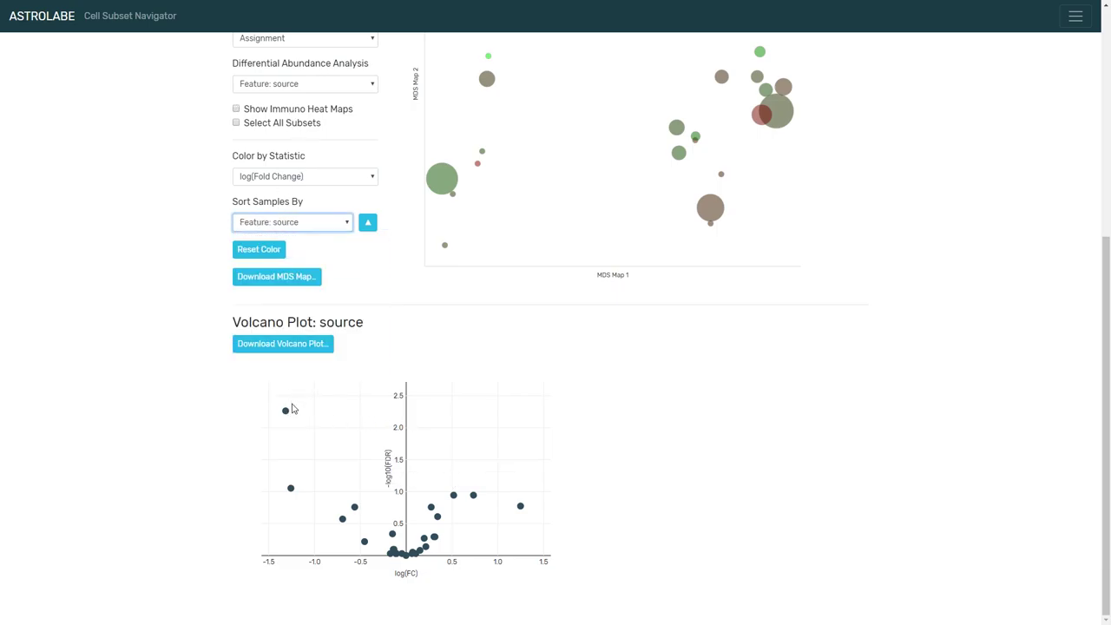
Step: Select the Monocyte (CD14+ CD16-) and Monocyte (CD14+ CD16+) points in the source volcano plot to show their frequency charts
left_click(287, 411)
left_click(291, 488)
scroll(620, 385, "down", 4)
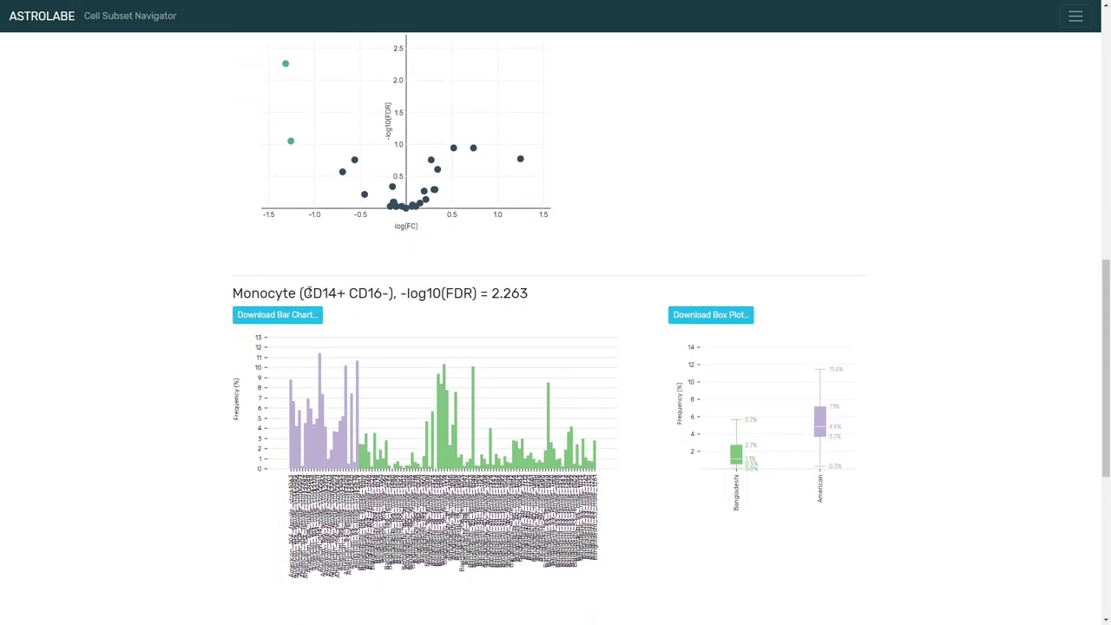
scroll(356, 230, "down", 1)
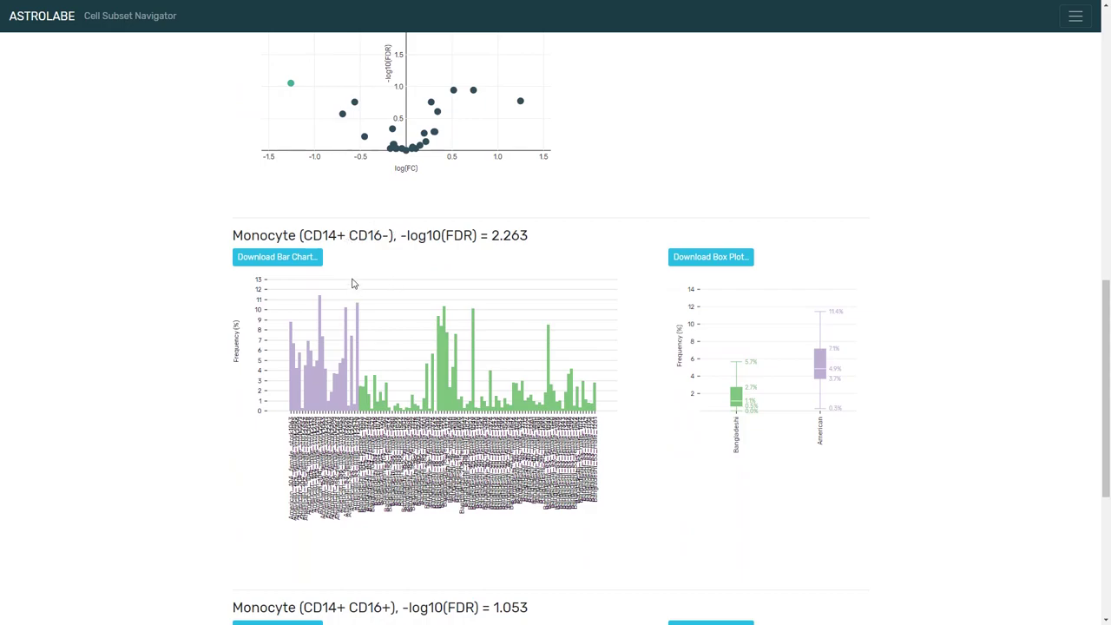
Step: Compare Bangladeshi and American frequencies in the bar chart and box plot of Monocyte (CD14+ CD16-)
mouse_move(358, 322)
left_click_drag(233, 236, 393, 236)
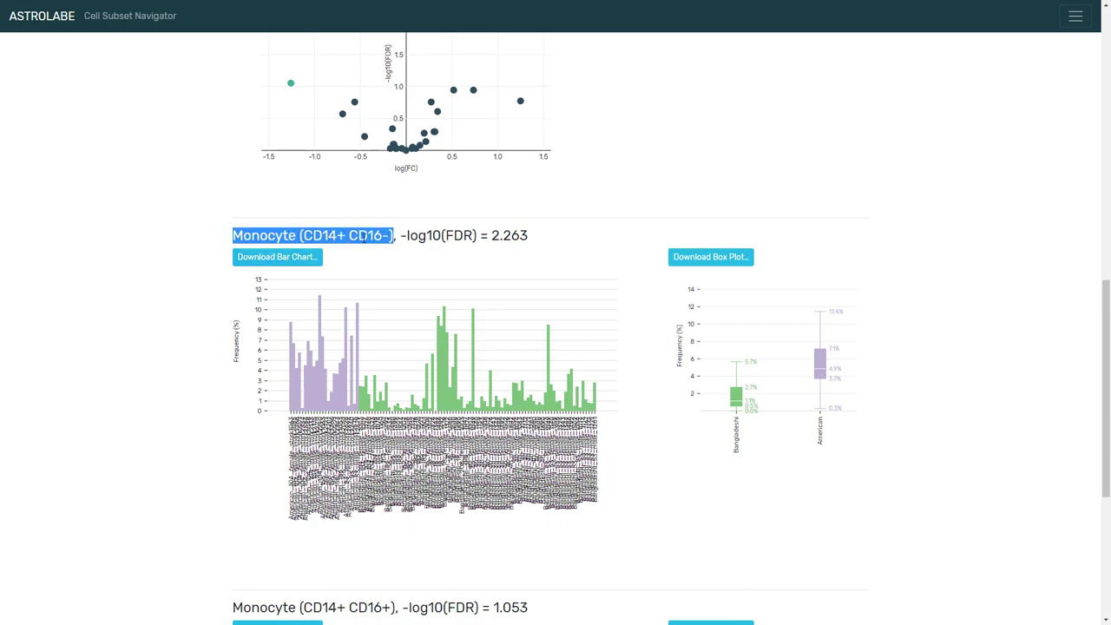
left_click(362, 237)
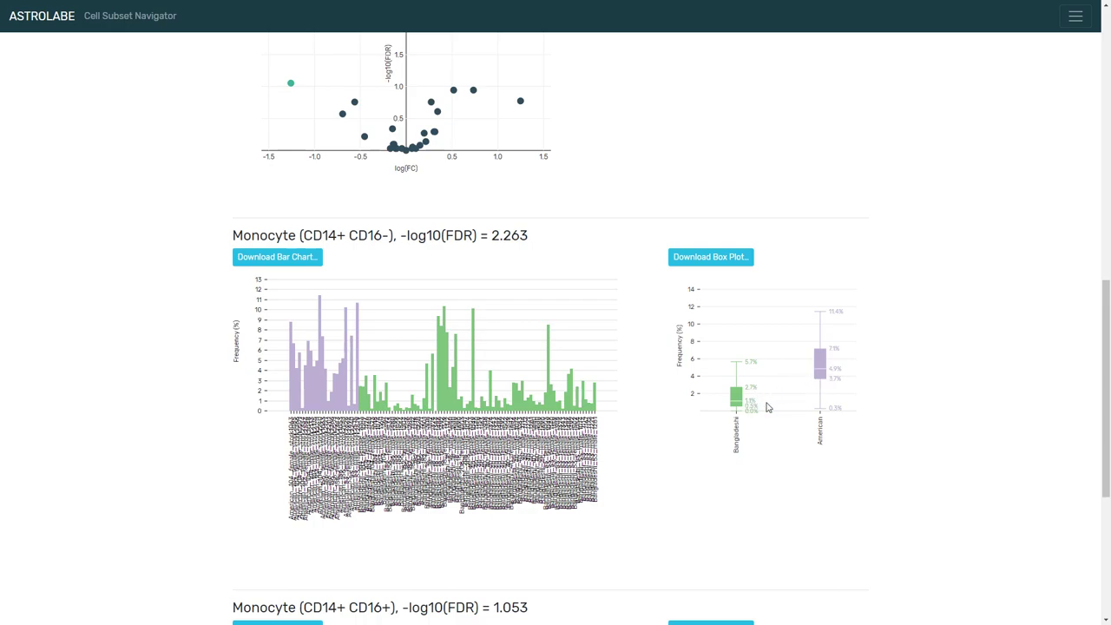
left_click_drag(232, 235, 391, 235)
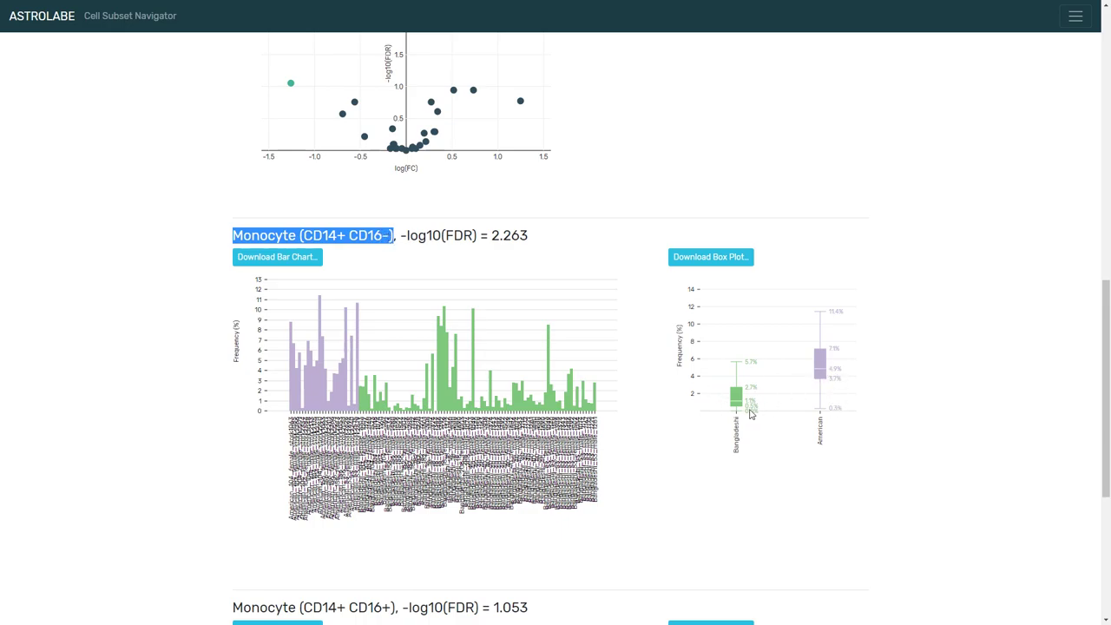
left_click(898, 340)
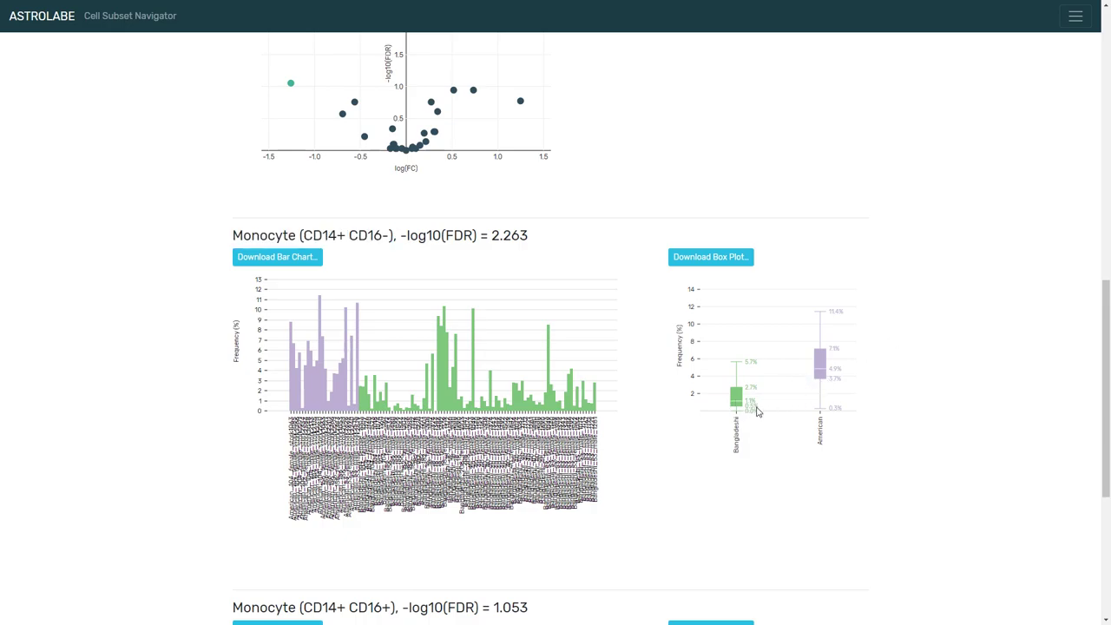
Step: Examine the bar chart and box plot of Monocyte (CD14+ CD16+) for the two sources
scroll(899, 340, "down", 2)
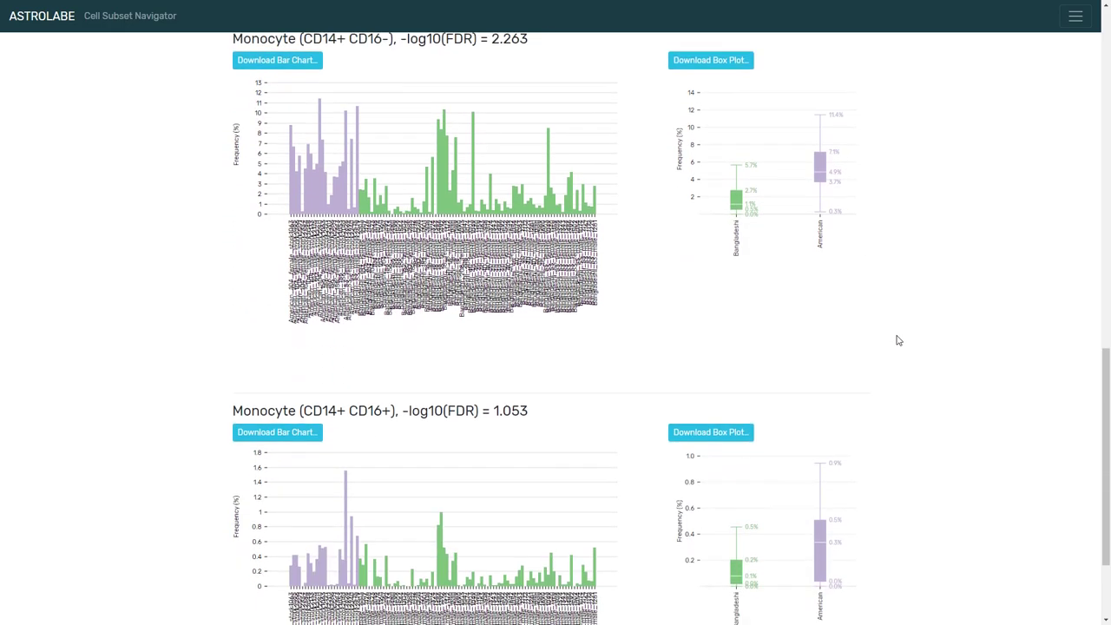
scroll(898, 341, "down", 2)
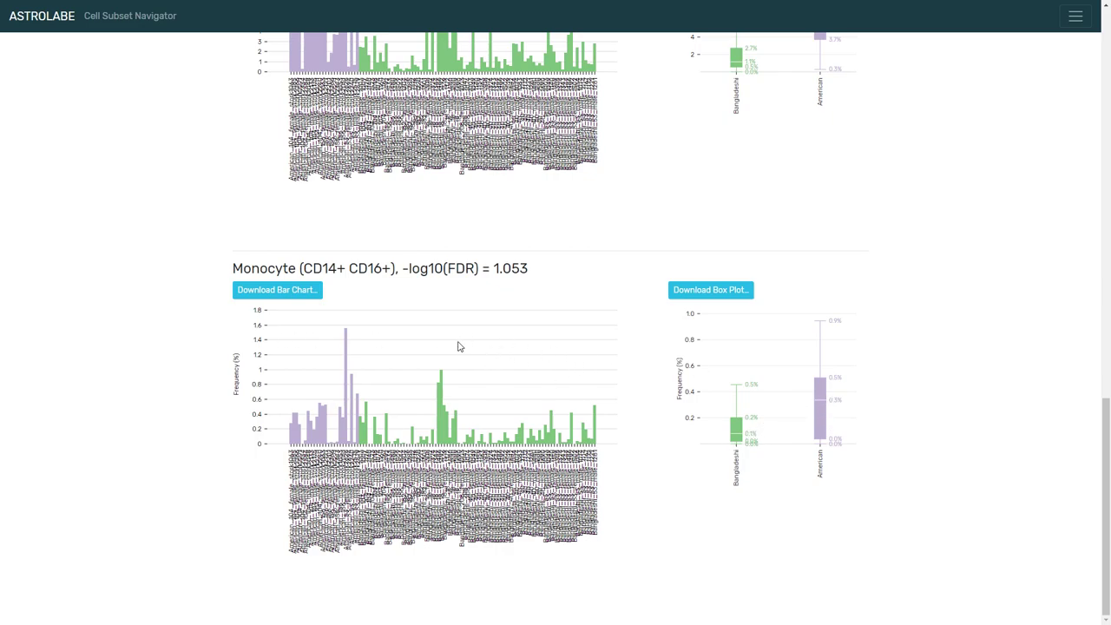
scroll(642, 219, "up", 4)
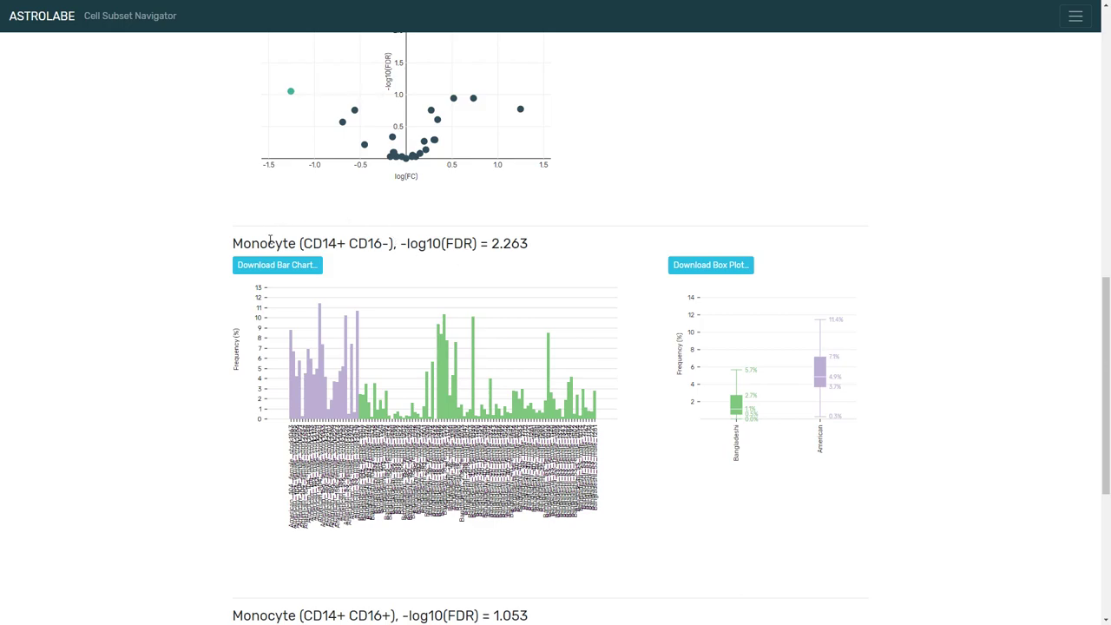
Step: Deselect the Monocyte (CD14+ CD16+) point in the volcano plot, keeping only Monocyte (CD14+ CD16-) selected
left_click_drag(269, 244, 366, 250)
left_click(389, 244)
scroll(477, 246, "up", 1)
scroll(439, 298, "down", 1)
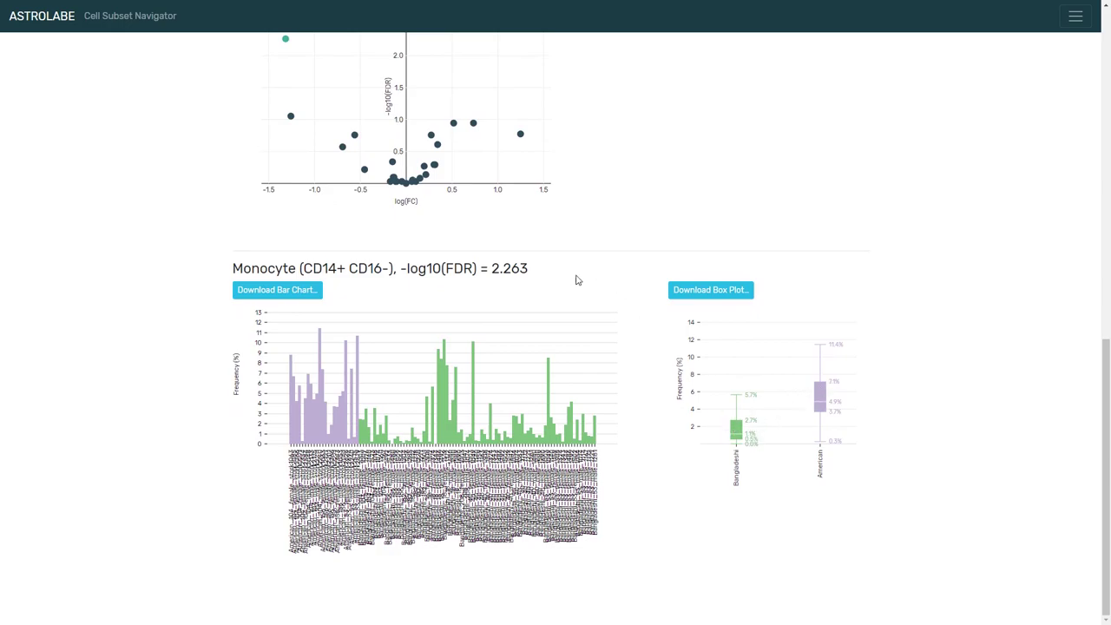
Step: Switch the differential abundance analysis to the 1yo feature and examine the Monocyte (CD14+ CD16-) frequencies of individual American samples
scroll(548, 272, "up", 10)
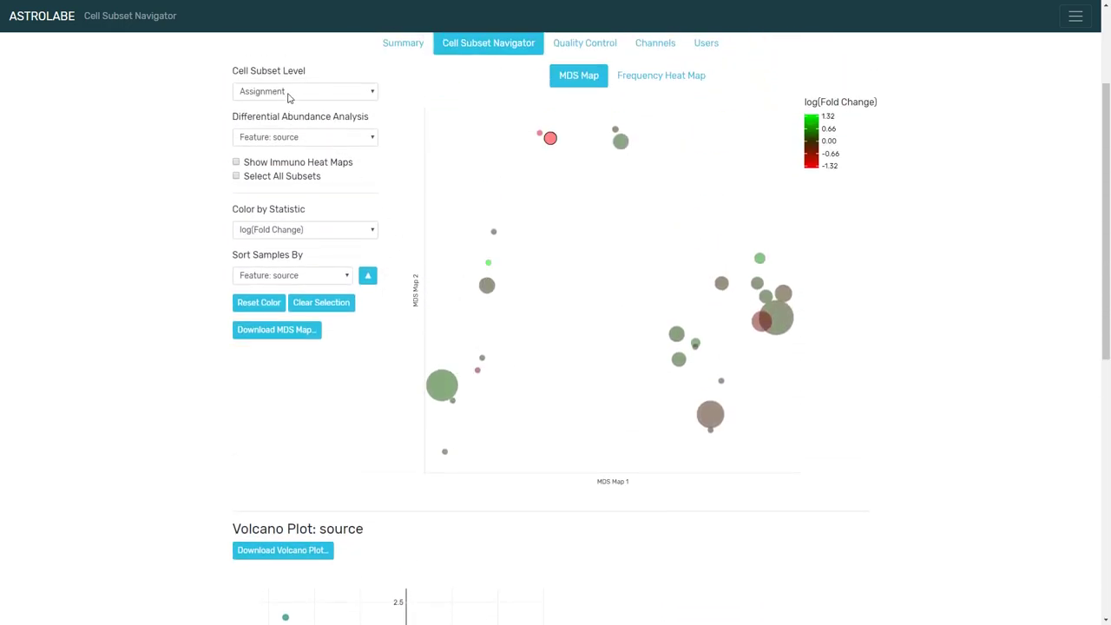
left_click(297, 136)
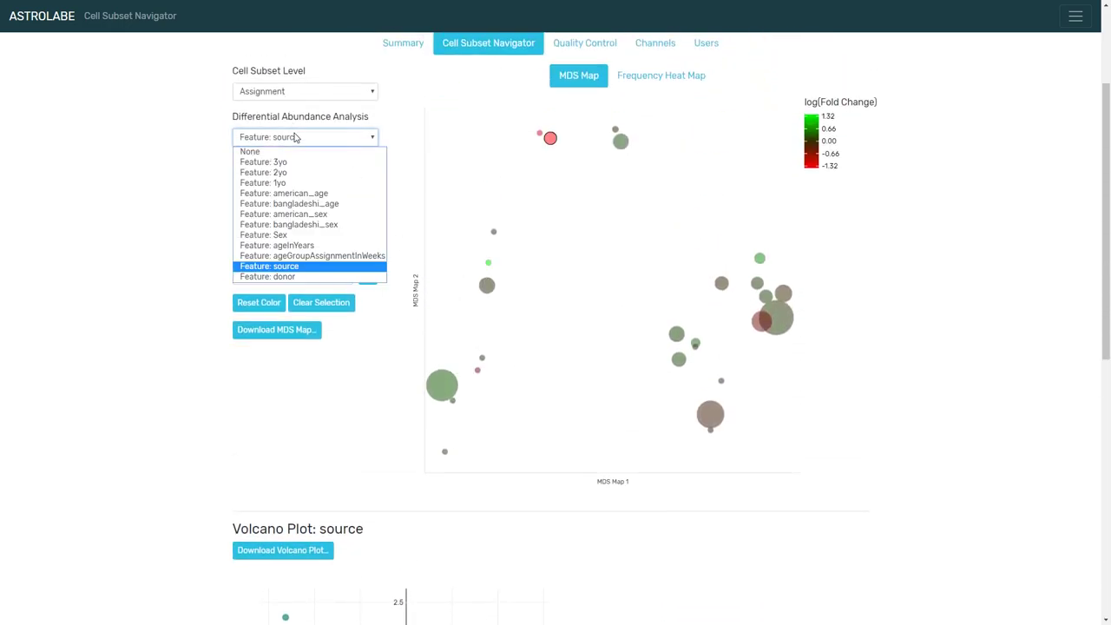
left_click(290, 183)
scroll(181, 225, "down", 5)
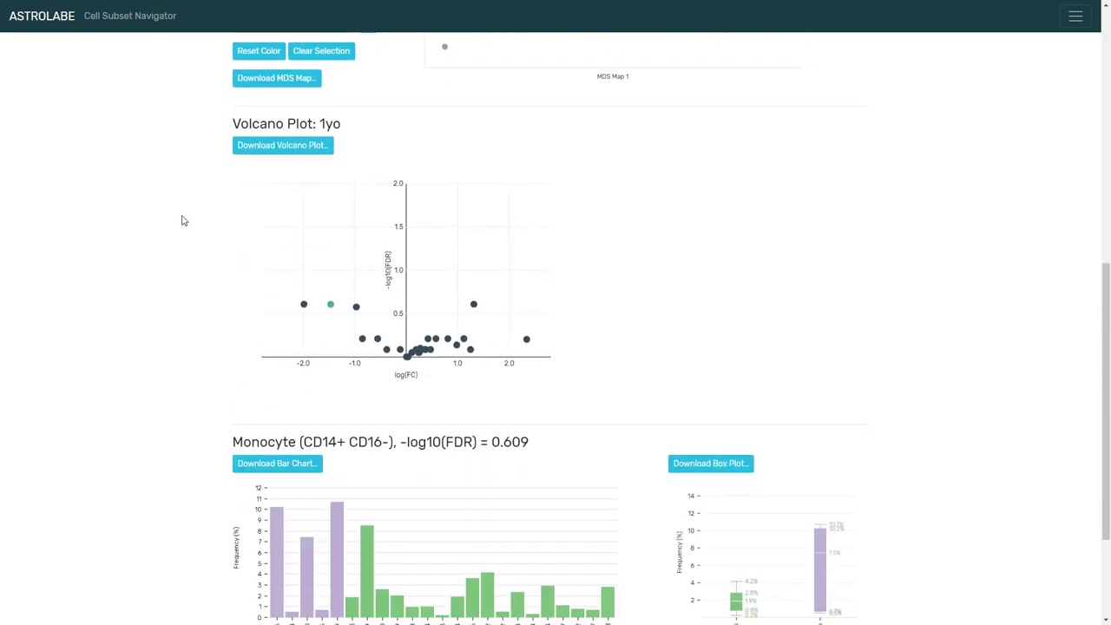
scroll(182, 221, "down", 2)
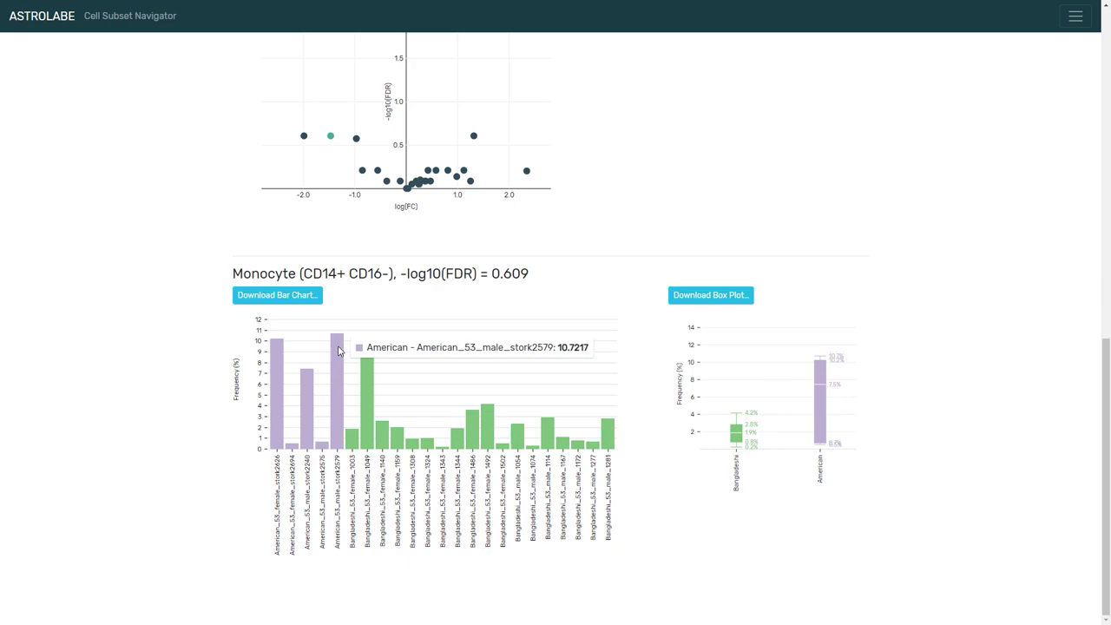
mouse_move(278, 374)
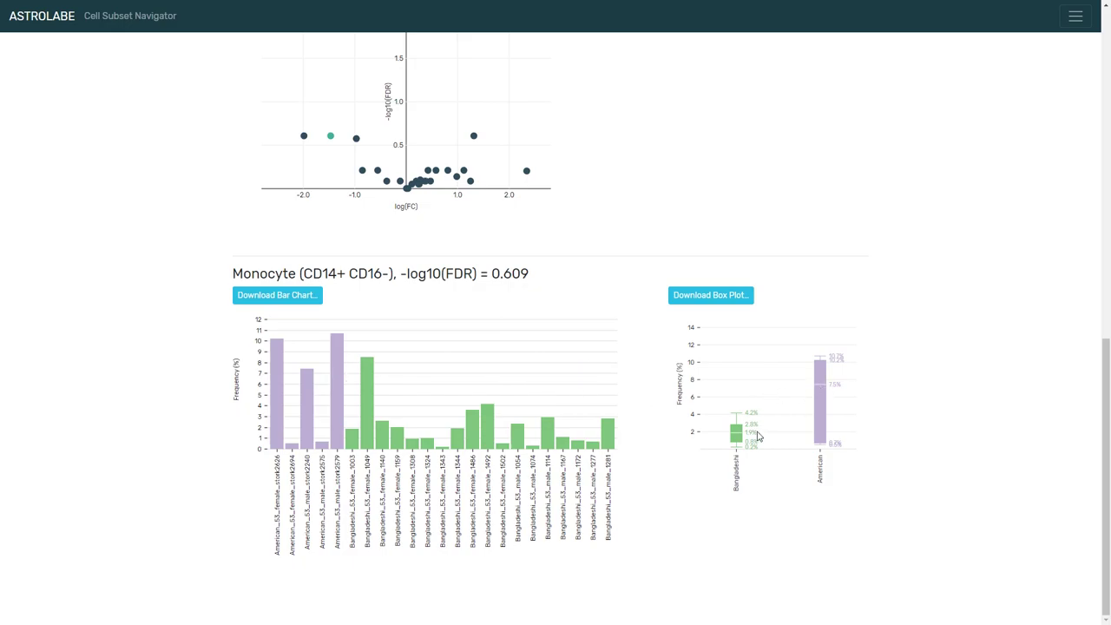
Step: Switch the differential abundance analysis to the 2yo feature and view the Monocyte (CD14+ CD16-) bar chart and box plot
scroll(586, 280, "up", 10)
left_click(299, 304)
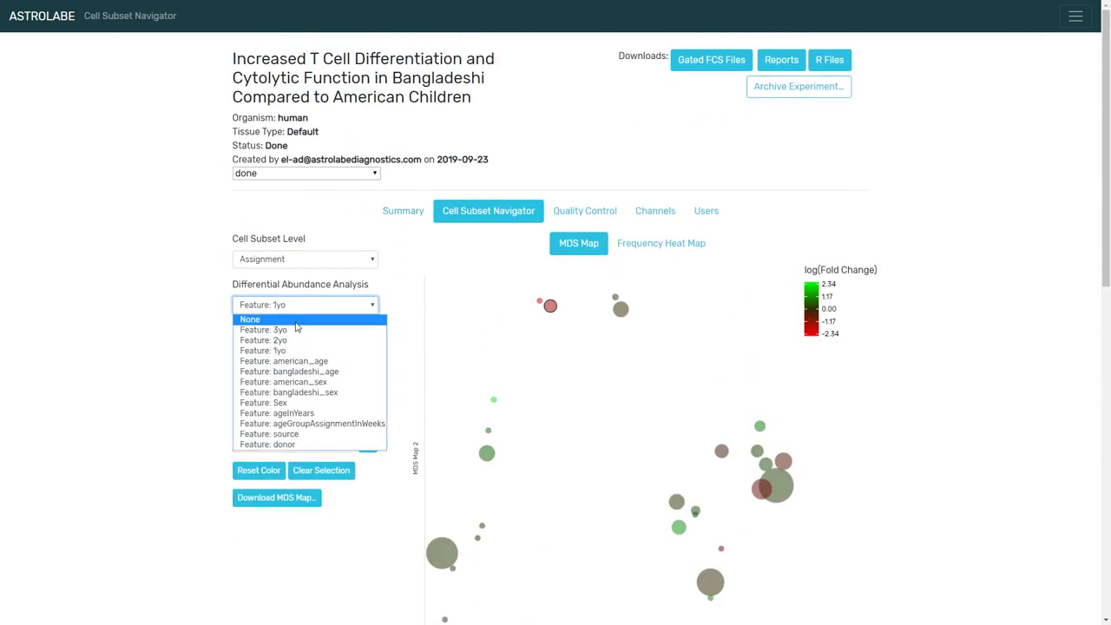
left_click(278, 340)
scroll(199, 310, "down", 10)
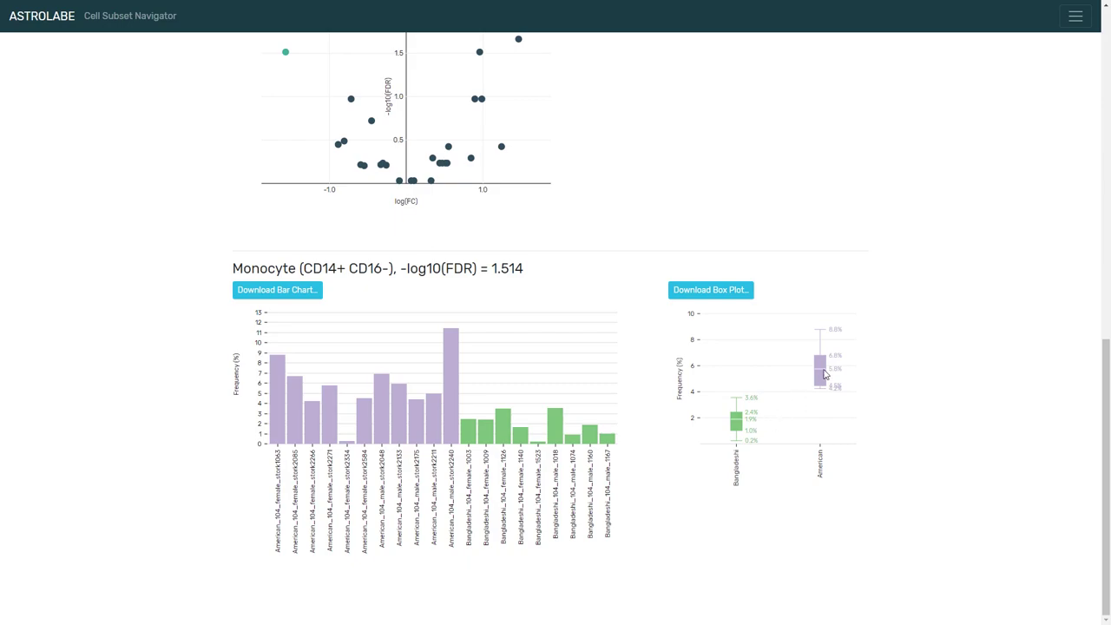
Step: Switch the differential abundance analysis to the 3yo feature and view the Monocyte (CD14+ CD16-) bar chart and box plot
scroll(643, 372, "up", 15)
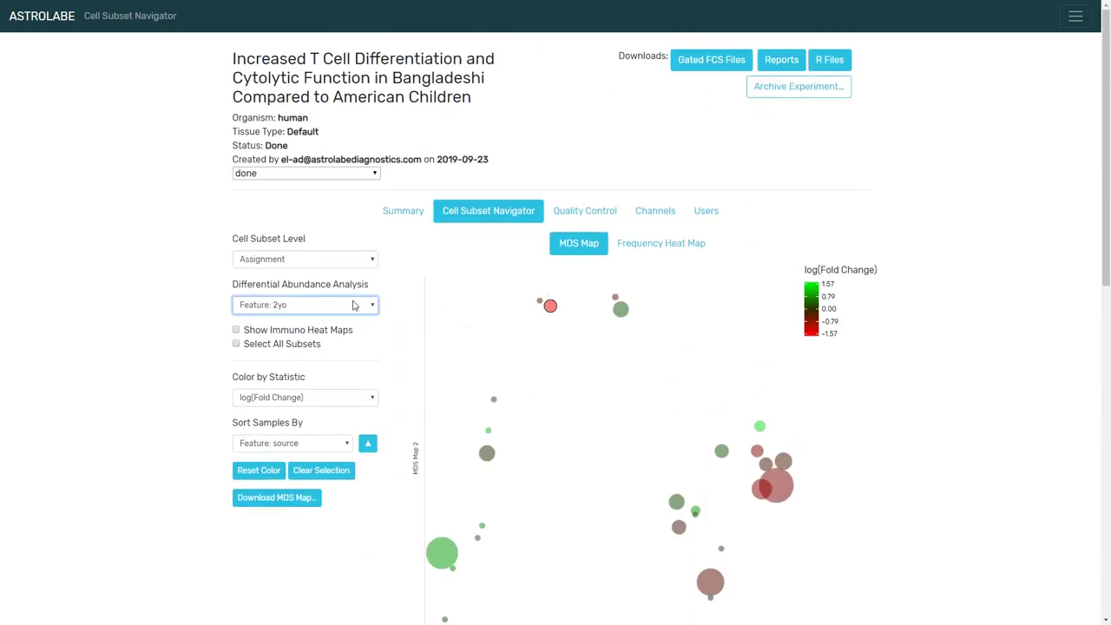
left_click(346, 306)
left_click(278, 330)
scroll(169, 340, "down", 5)
scroll(169, 340, "down", 2)
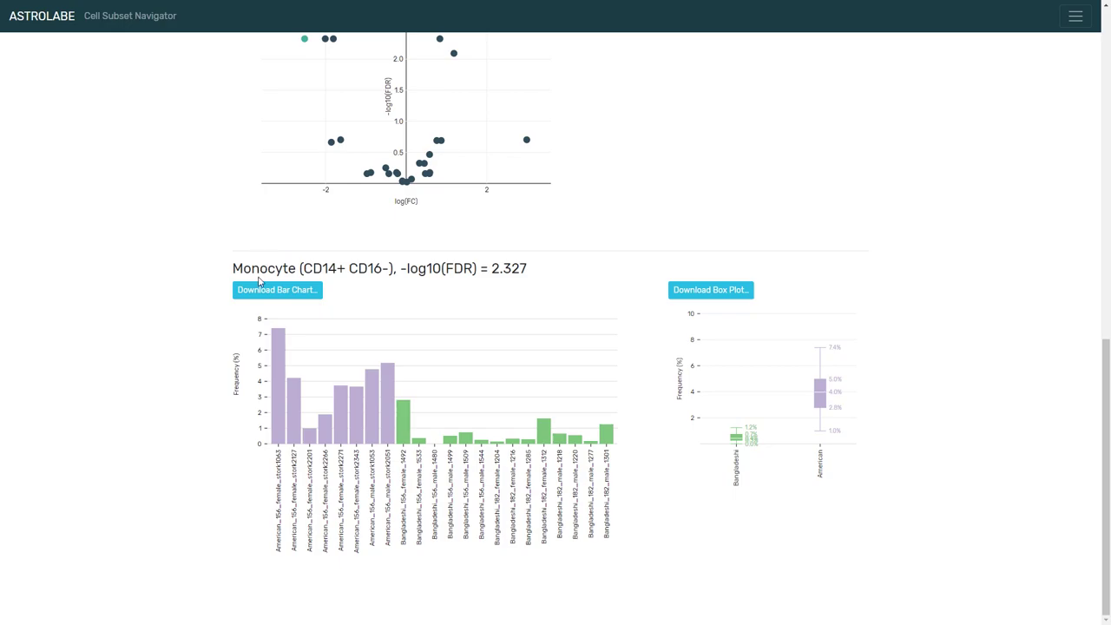
Step: Switch the differential abundance analysis to the bangladeshi_age feature and view the Monocyte (CD14+ CD16-) frequency charts
scroll(239, 247, "up", 5)
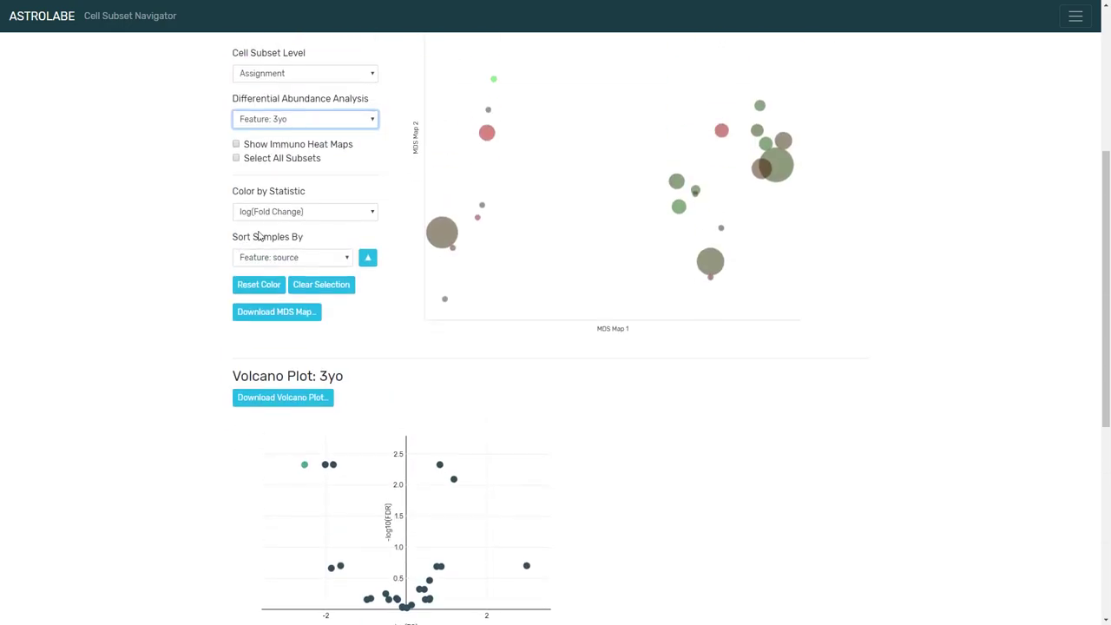
left_click(292, 119)
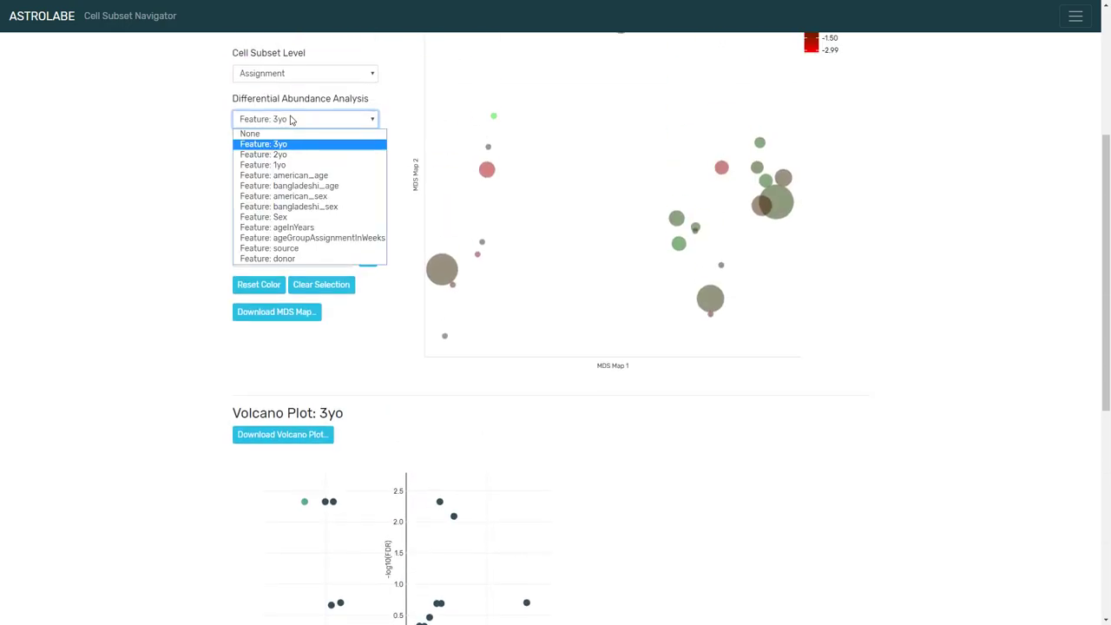
left_click(297, 187)
scroll(179, 278, "down", 5)
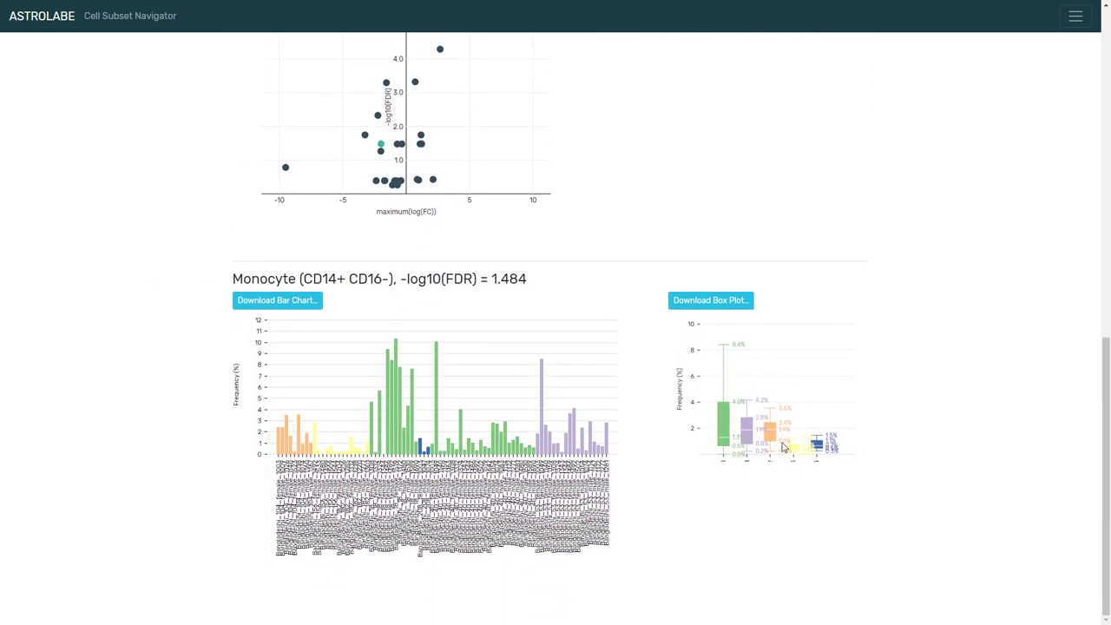
Step: Sort the samples by the ageInYears feature and examine the Monocyte (CD14+ CD16-) bar chart across Bangladeshi age groups
scroll(293, 213, "up", 3)
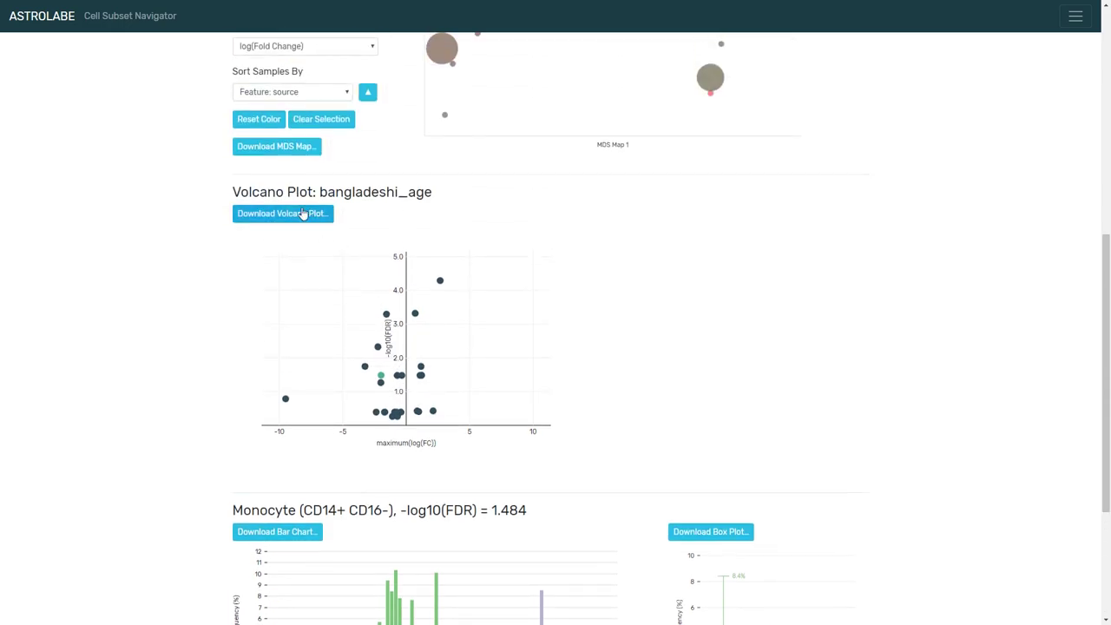
left_click(292, 91)
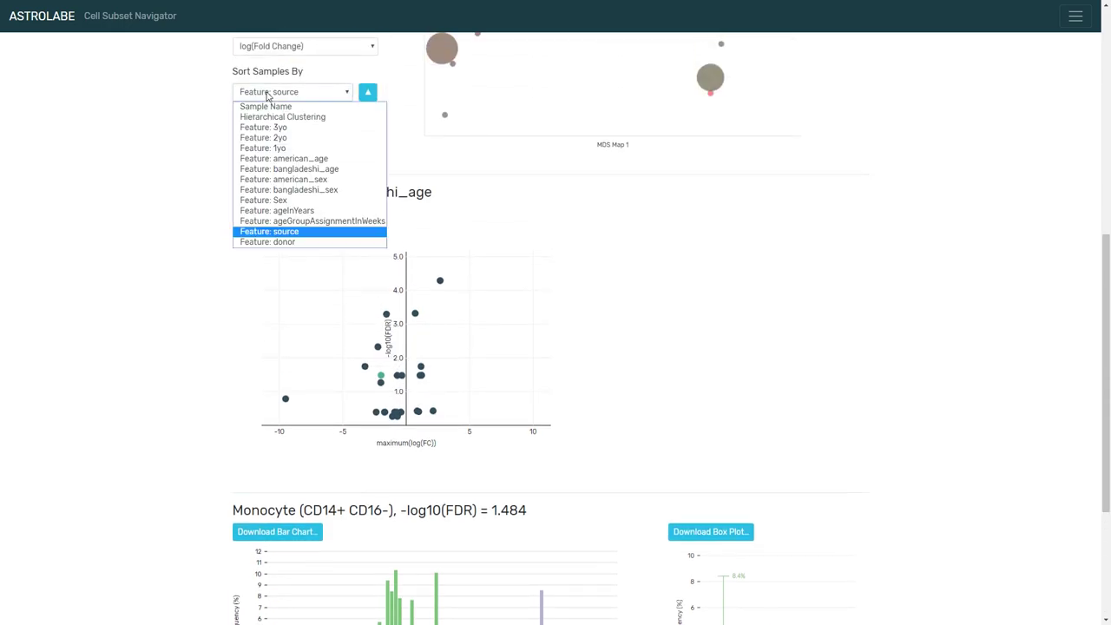
left_click(279, 211)
scroll(666, 365, "down", 3)
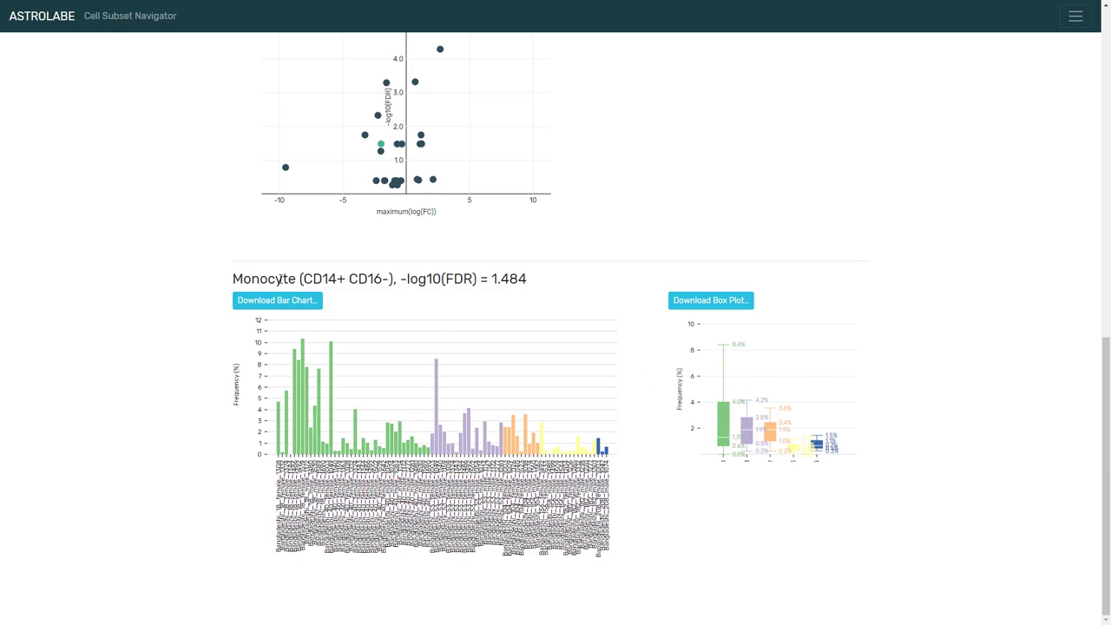
left_click_drag(280, 279, 397, 279)
left_click(390, 279)
Step: Switch the differential abundance analysis to the american_age feature and compare Monocyte (CD14+ CD16-) frequencies across the age groups
scroll(874, 303, "up", 5)
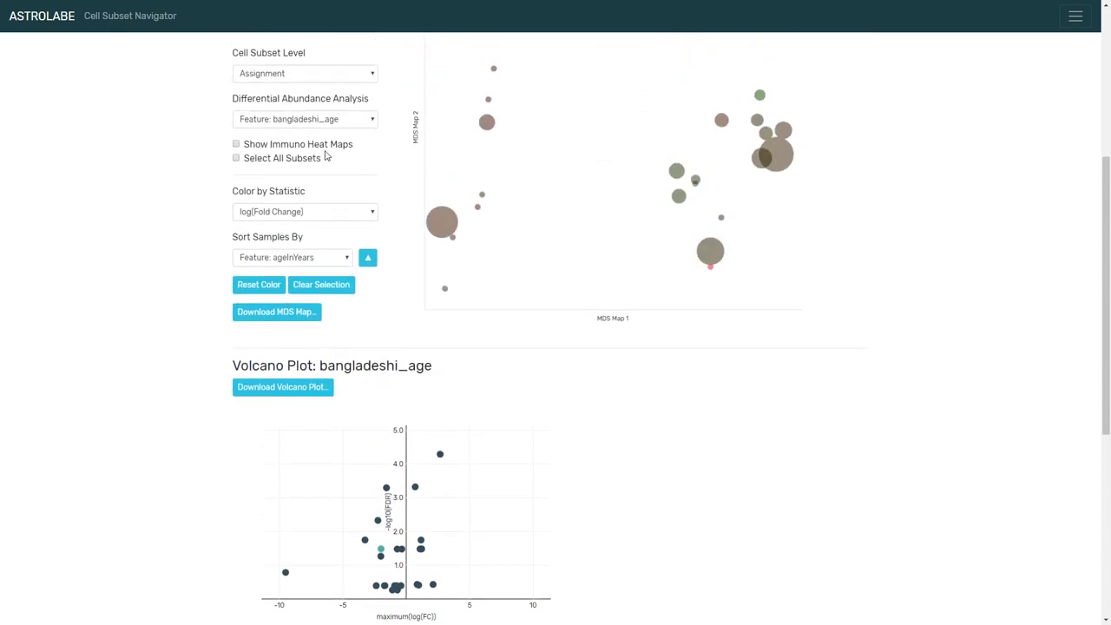
left_click(303, 119)
left_click(271, 188)
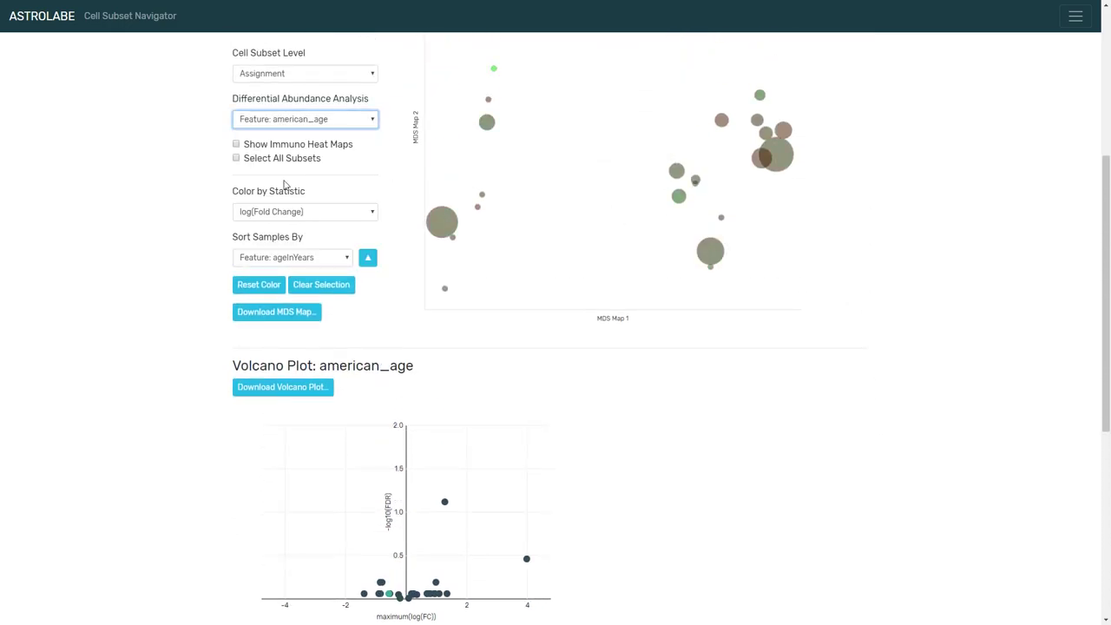
scroll(212, 243, "down", 5)
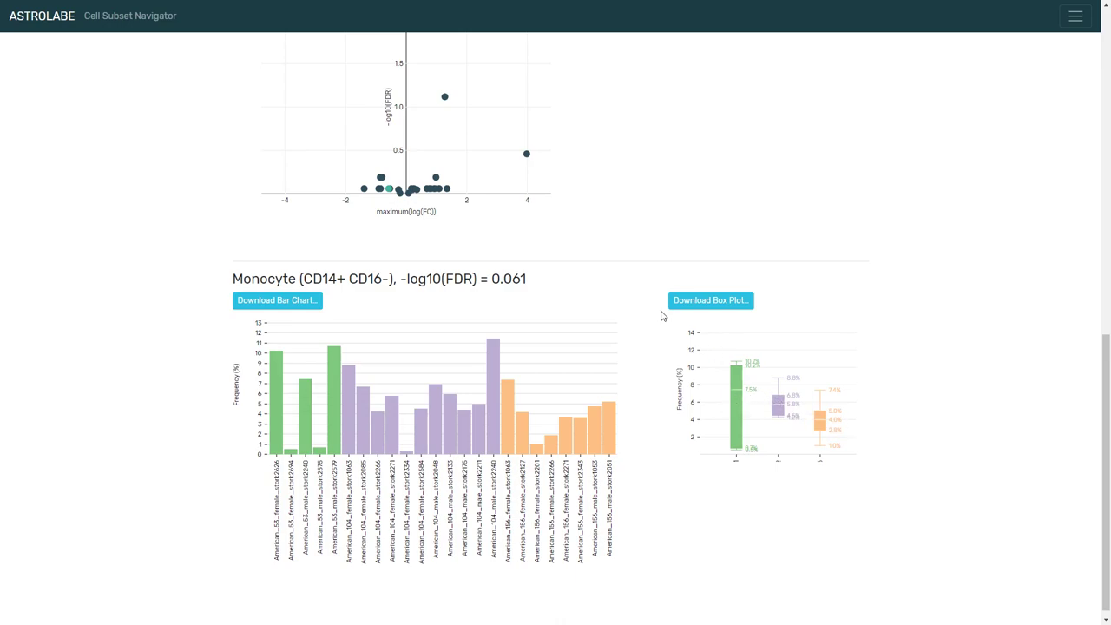
Step: Clear the cell subset selection and switch the differential abundance analysis to the source feature
scroll(643, 299, "up", 5)
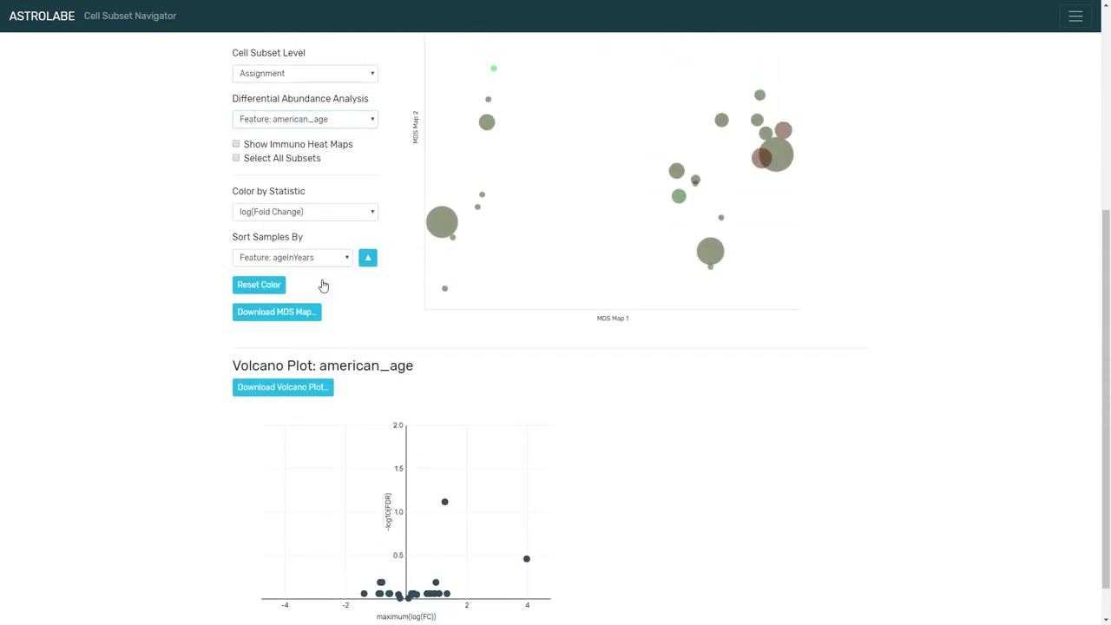
left_click(289, 121)
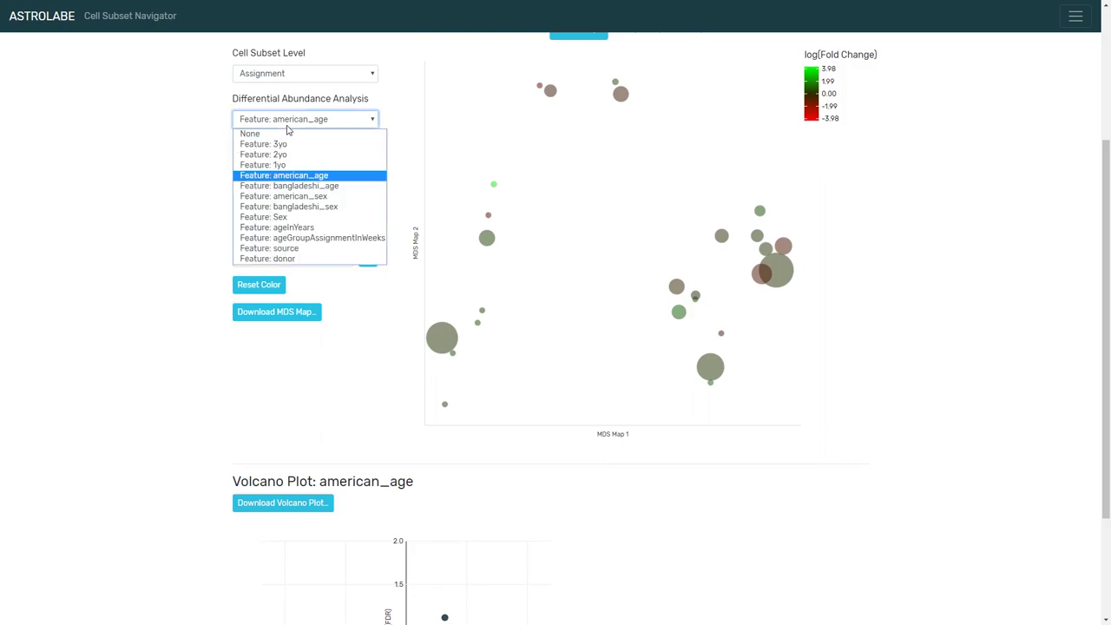
left_click(288, 122)
left_click(288, 123)
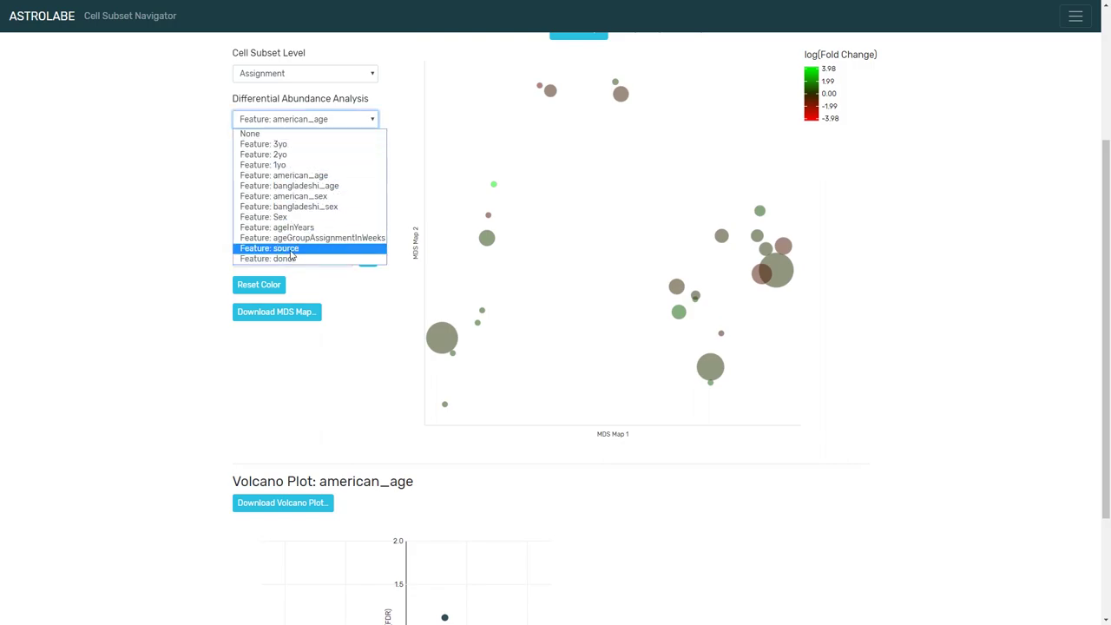
left_click(292, 250)
scroll(156, 239, "down", 1)
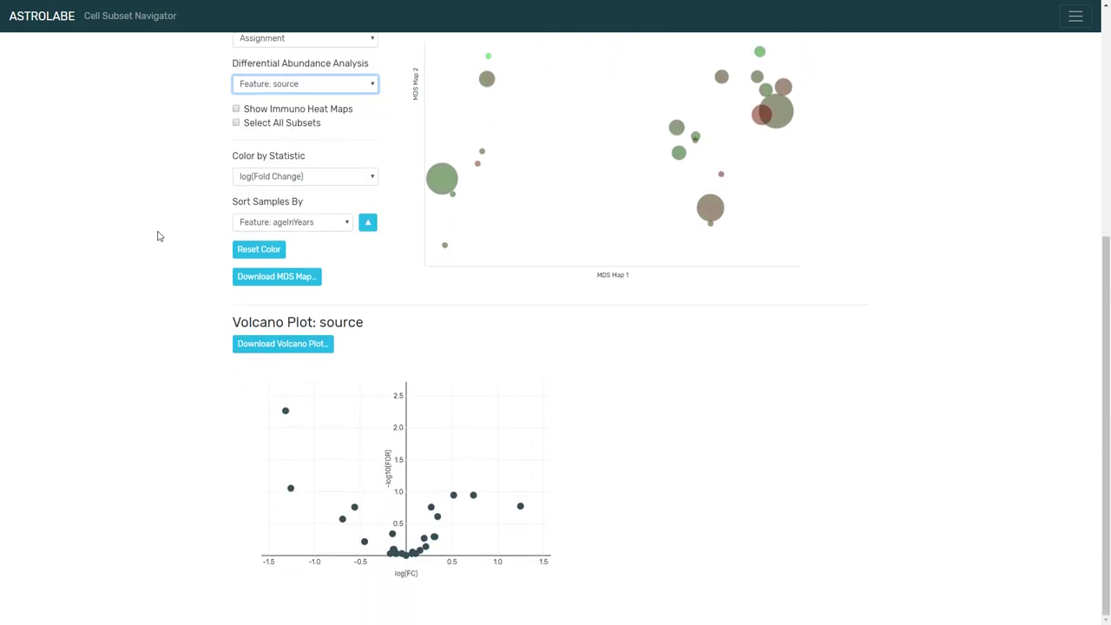
Step: Select the CD8+ T Cell (Effector Memory) point in the volcano plot and sort its samples by the source feature
left_click(453, 496)
scroll(652, 445, "down", 3)
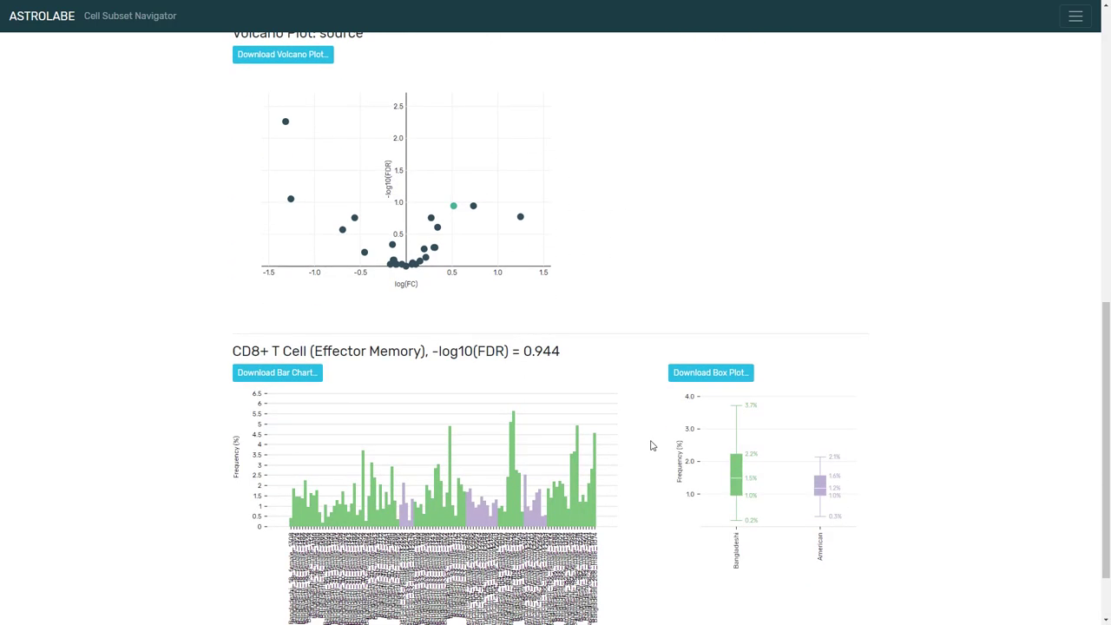
scroll(653, 445, "up", 2)
left_click(292, 106)
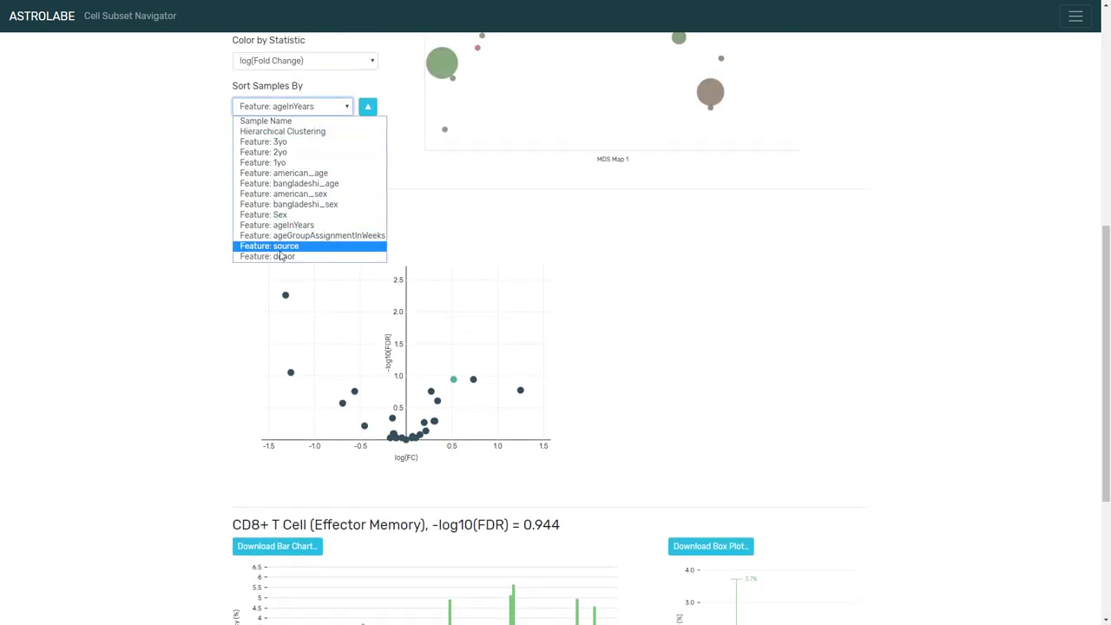
left_click(279, 250)
scroll(678, 364, "down", 3)
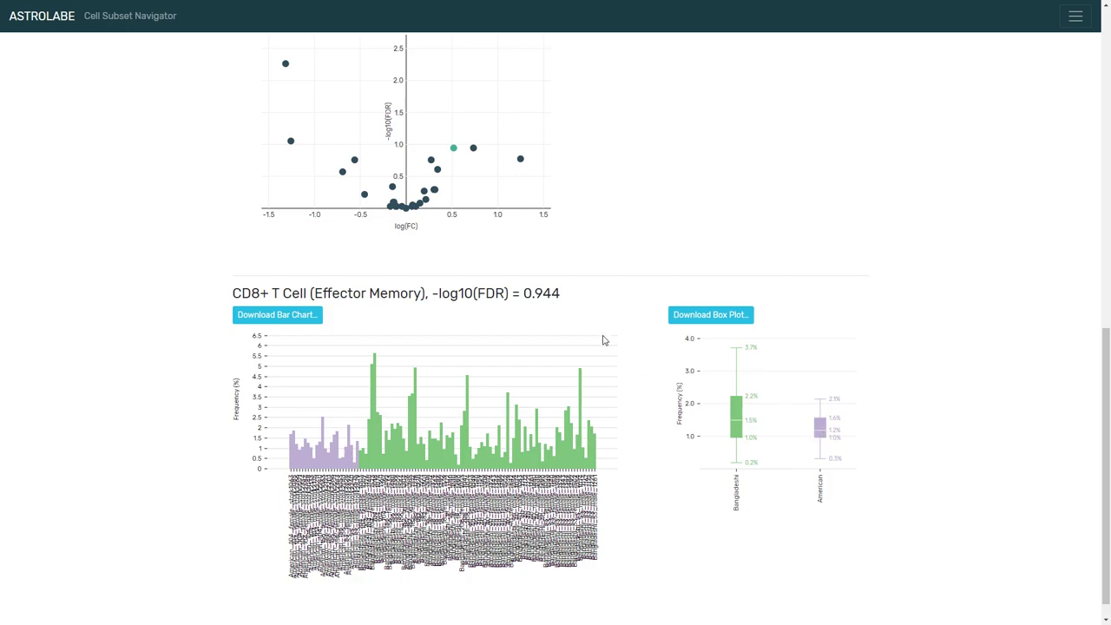
Step: Switch the differential abundance analysis to the 1yo feature and view the CD8+ T Cell (Effector Memory) bar chart and box plot
scroll(618, 317, "up", 4)
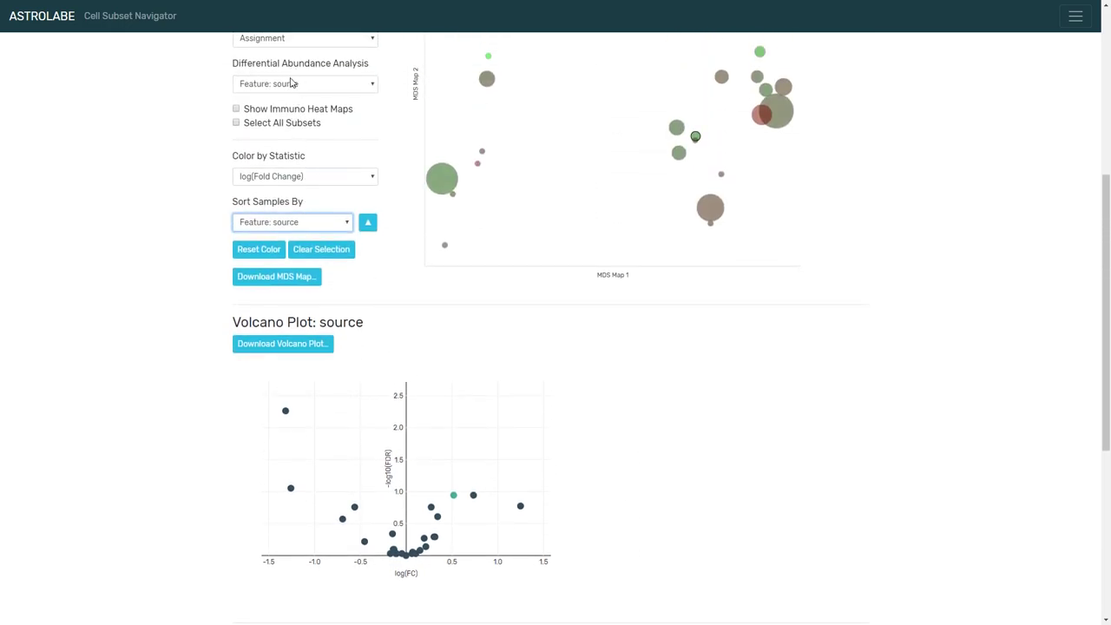
left_click(292, 83)
left_click(272, 128)
scroll(178, 317, "down", 3)
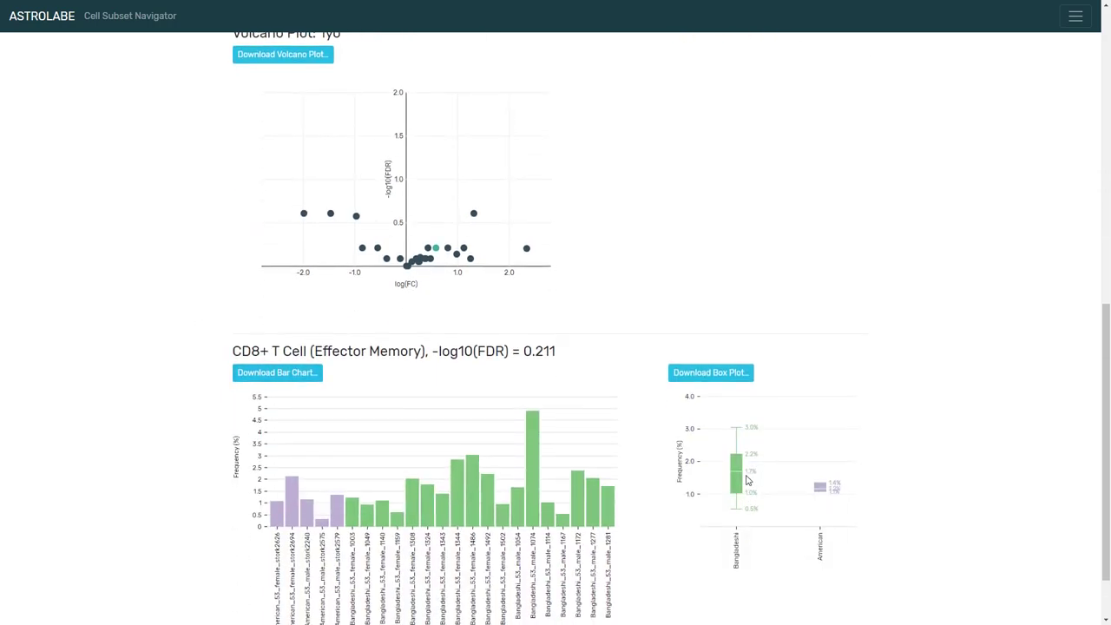
Step: Switch the differential abundance analysis to the 2yo feature and compare the CD8+ T Cell (Effector Memory) frequencies between sources
scroll(252, 300, "up", 4)
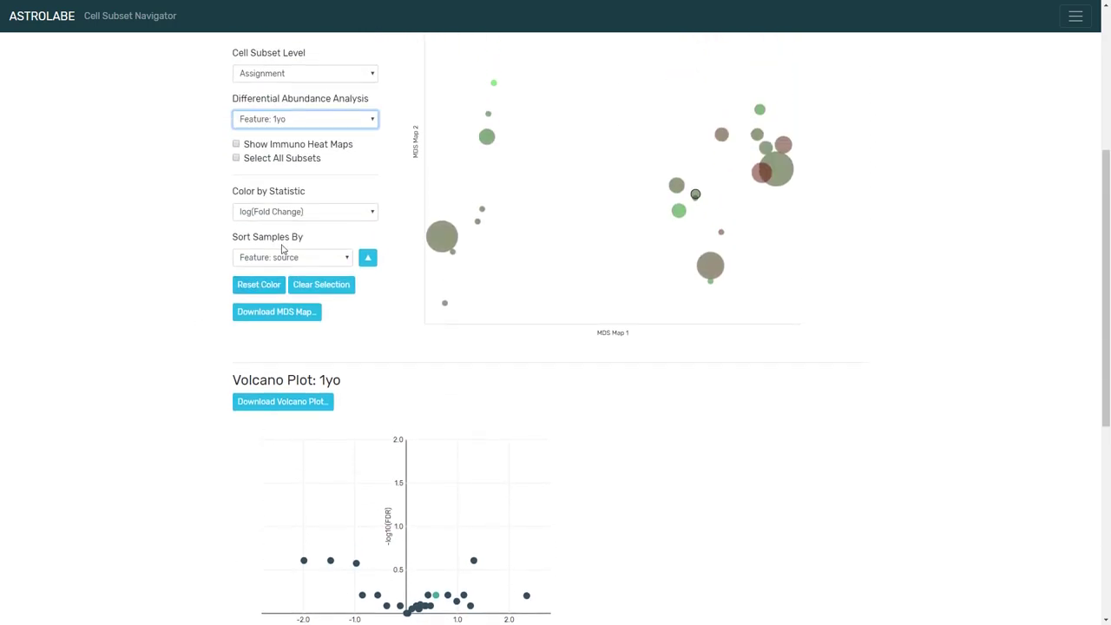
left_click(269, 124)
left_click(269, 154)
scroll(208, 259, "down", 3)
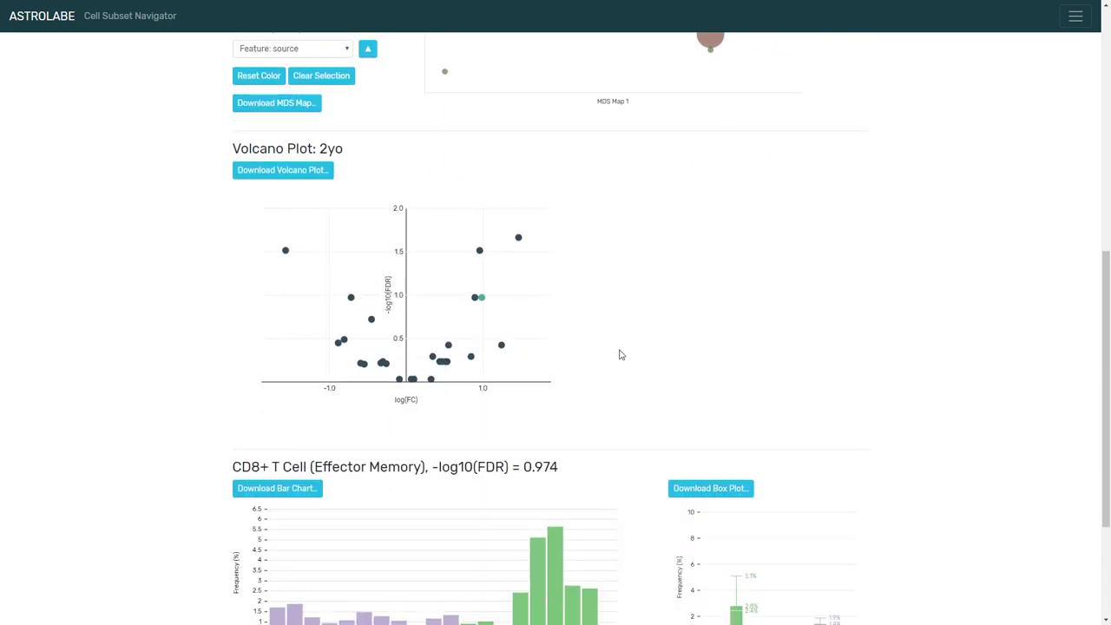
scroll(704, 380, "down", 2)
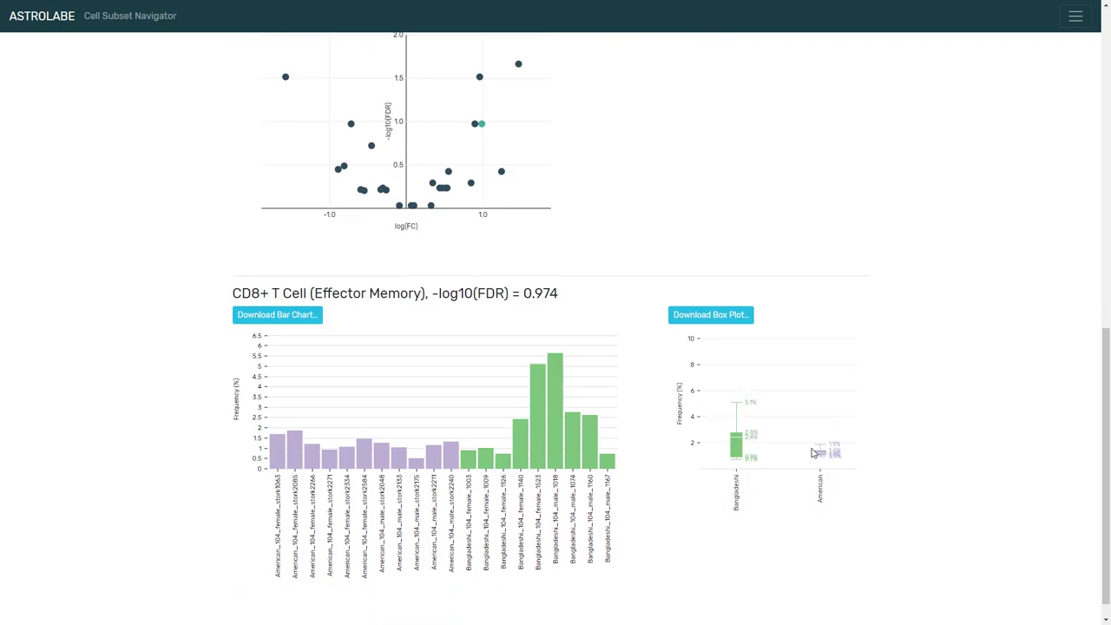
Step: Switch the differential abundance analysis to the 3yo feature and examine the CD8+ T Cell (Effector Memory) bar chart and box plot
scroll(251, 264, "up", 5)
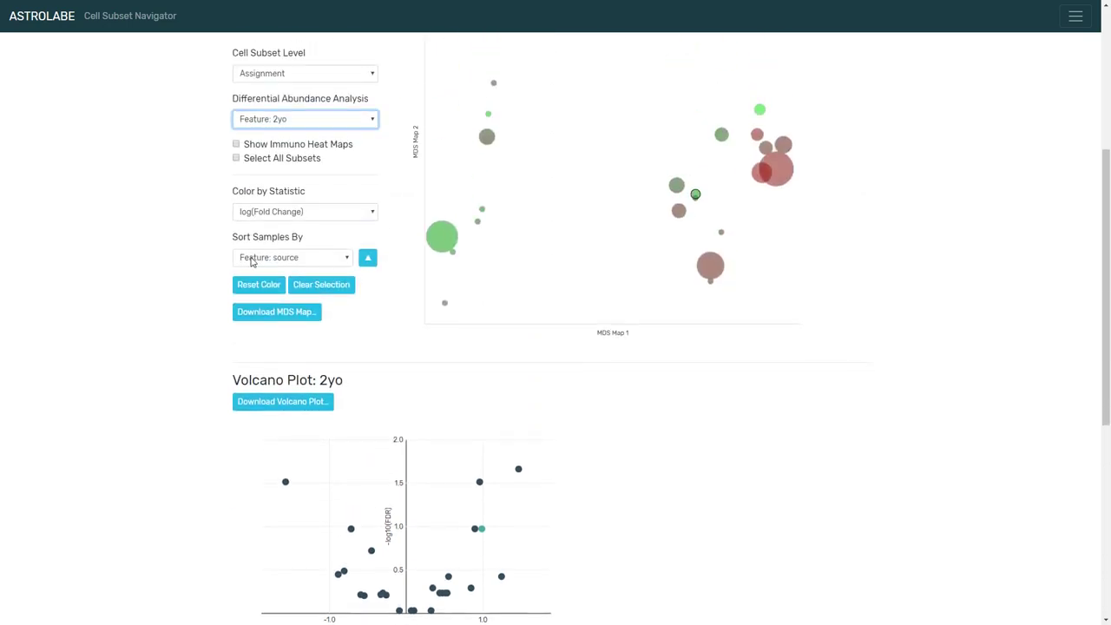
left_click(293, 121)
left_click(269, 154)
scroll(217, 300, "down", 3)
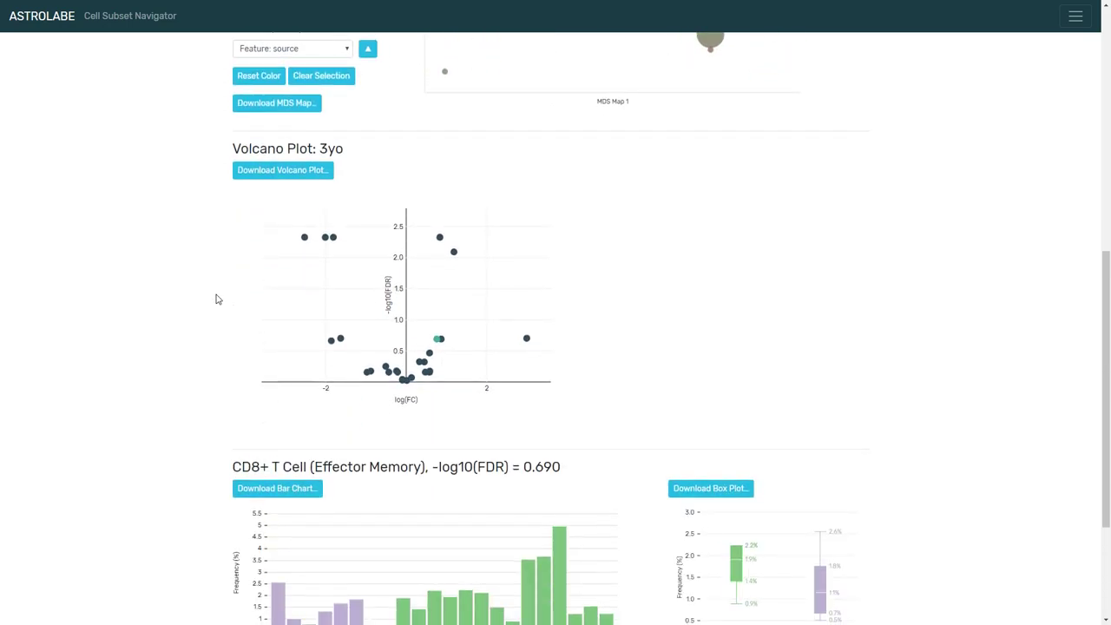
scroll(217, 300, "down", 2)
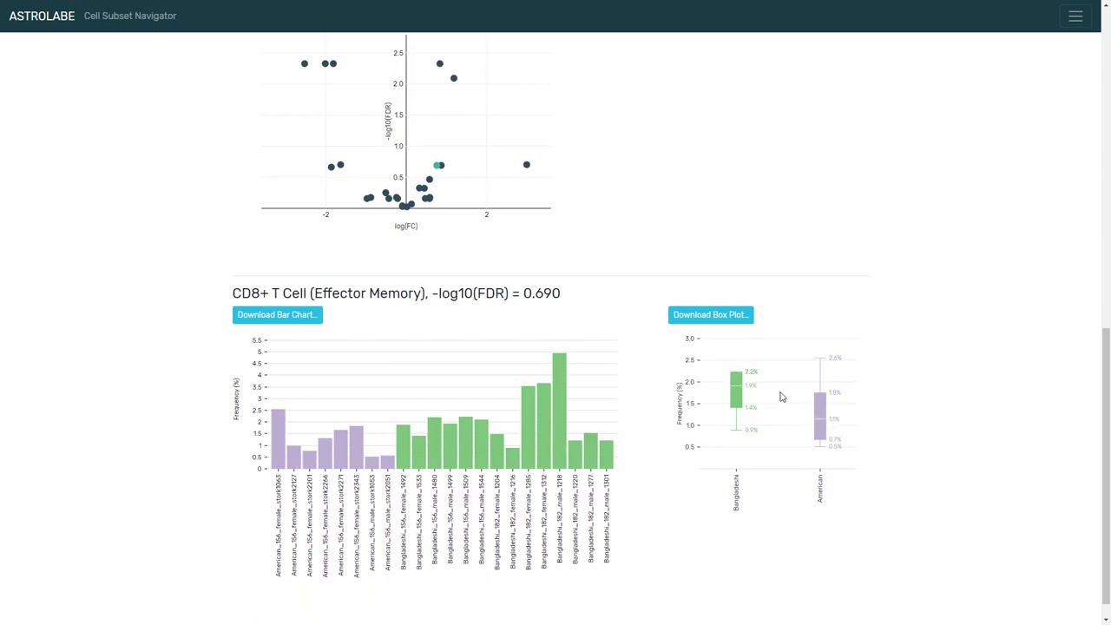
scroll(625, 253, "up", 3)
scroll(580, 303, "down", 2)
scroll(605, 329, "down", 2)
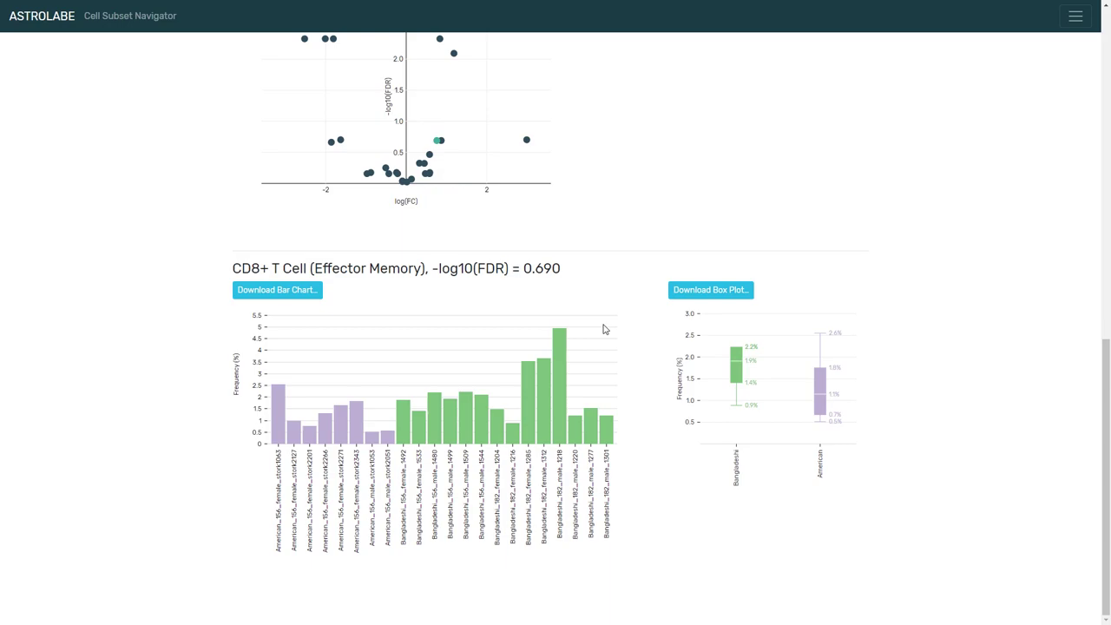
Step: Switch the differential abundance analysis to the bangladeshi_age feature and compare CD8+ T Cell (Effector Memory) frequencies across the age groups
scroll(595, 303, "up", 5)
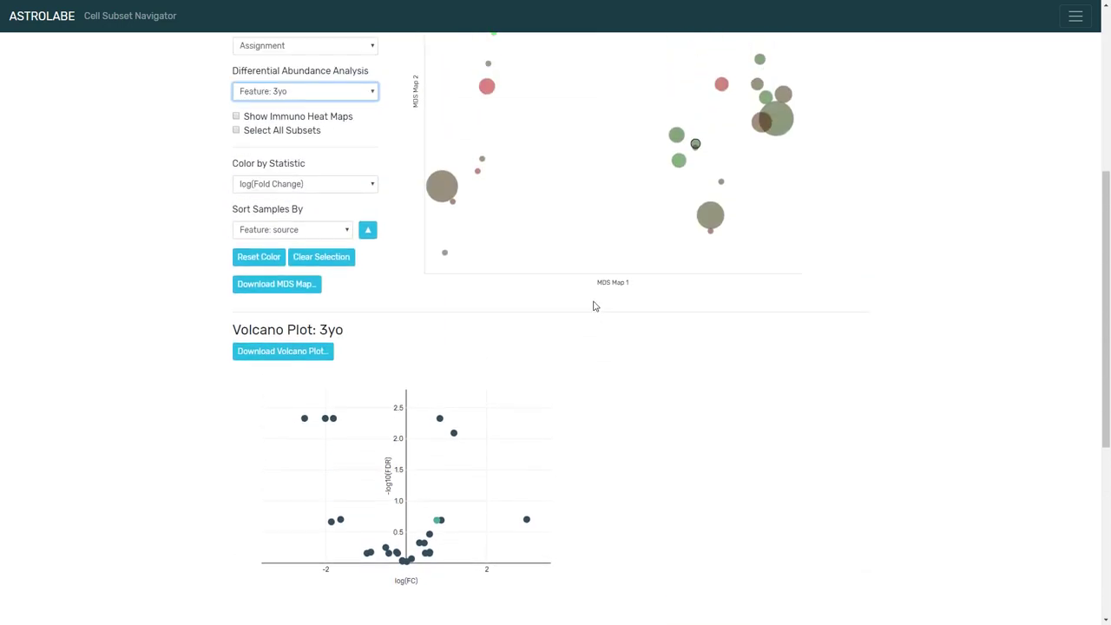
left_click(317, 120)
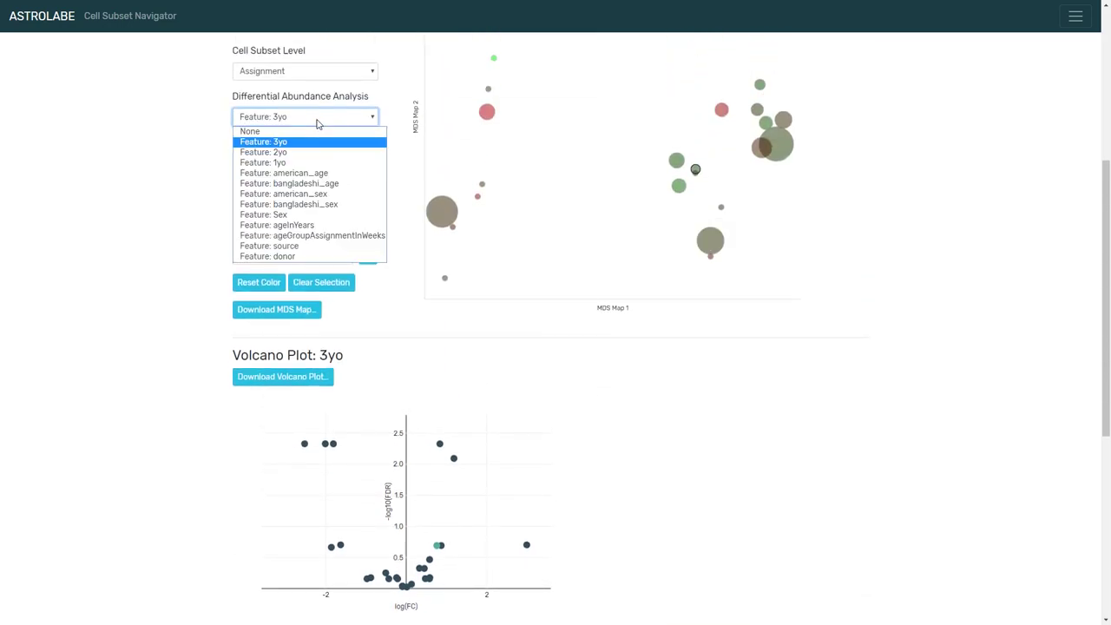
left_click(321, 183)
scroll(796, 380, "down", 4)
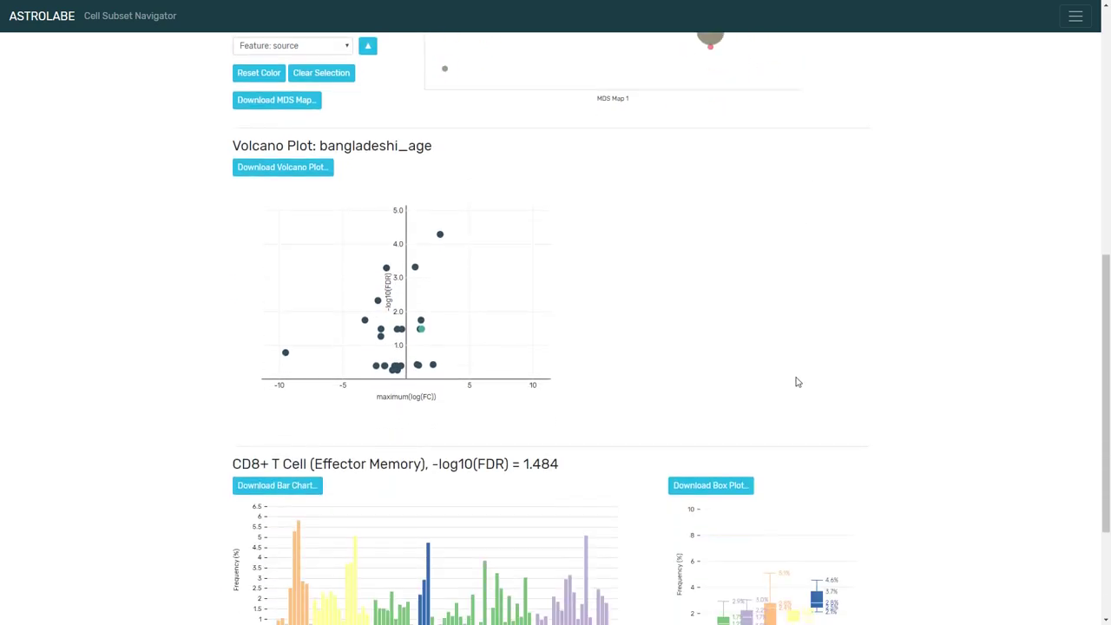
scroll(799, 382, "down", 1)
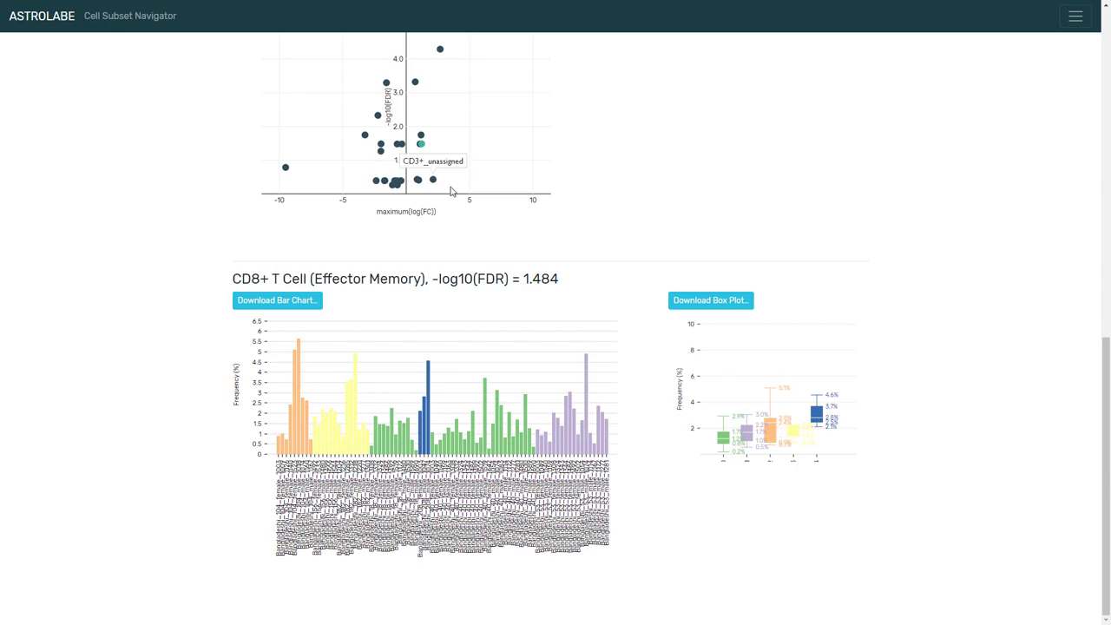
Step: Switch the differential abundance analysis to the american_age feature and view the CD8+ T Cell (Effector Memory) frequency charts
scroll(420, 148, "up", 5)
left_click(312, 122)
left_click(287, 175)
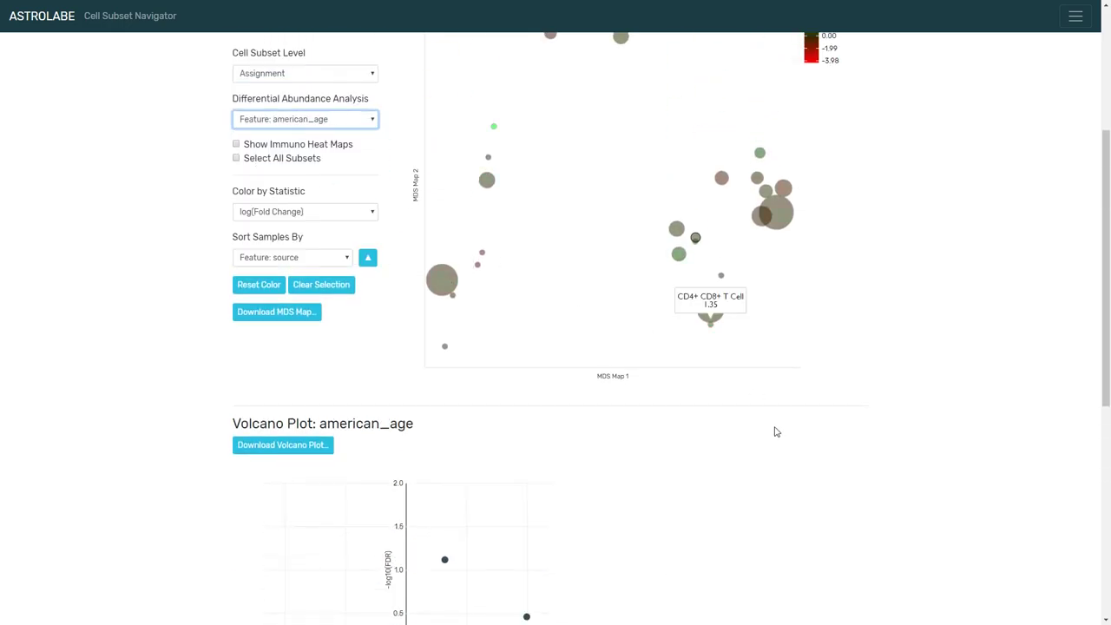
scroll(776, 429, "down", 5)
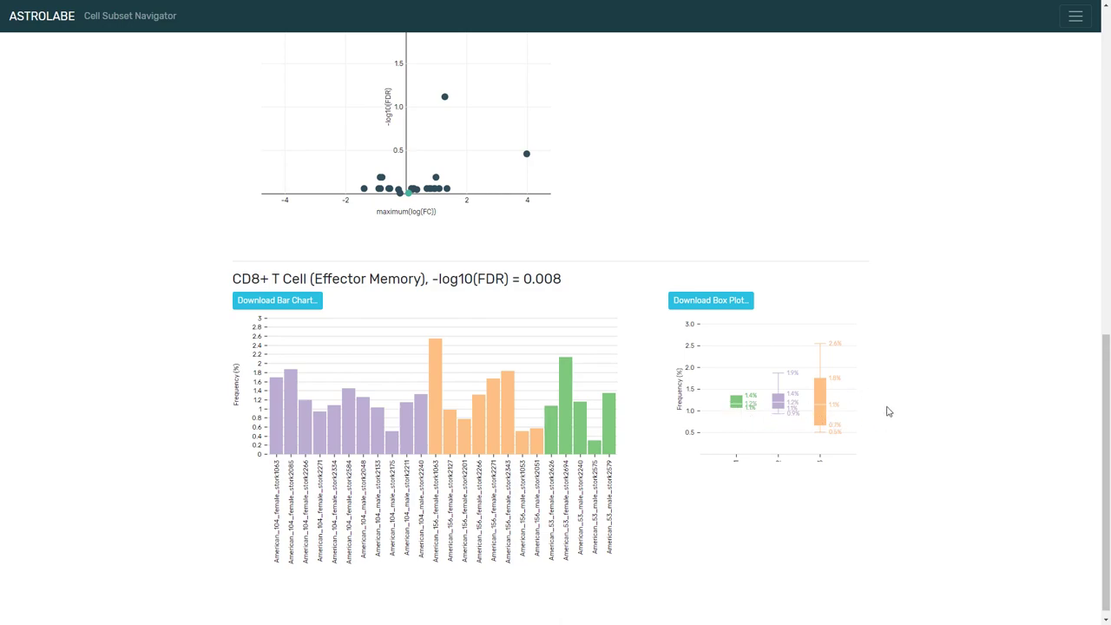
Step: Clear the cell subset selection and switch the differential abundance analysis to the Sex feature
scroll(625, 298, "up", 3)
scroll(521, 295, "up", 2)
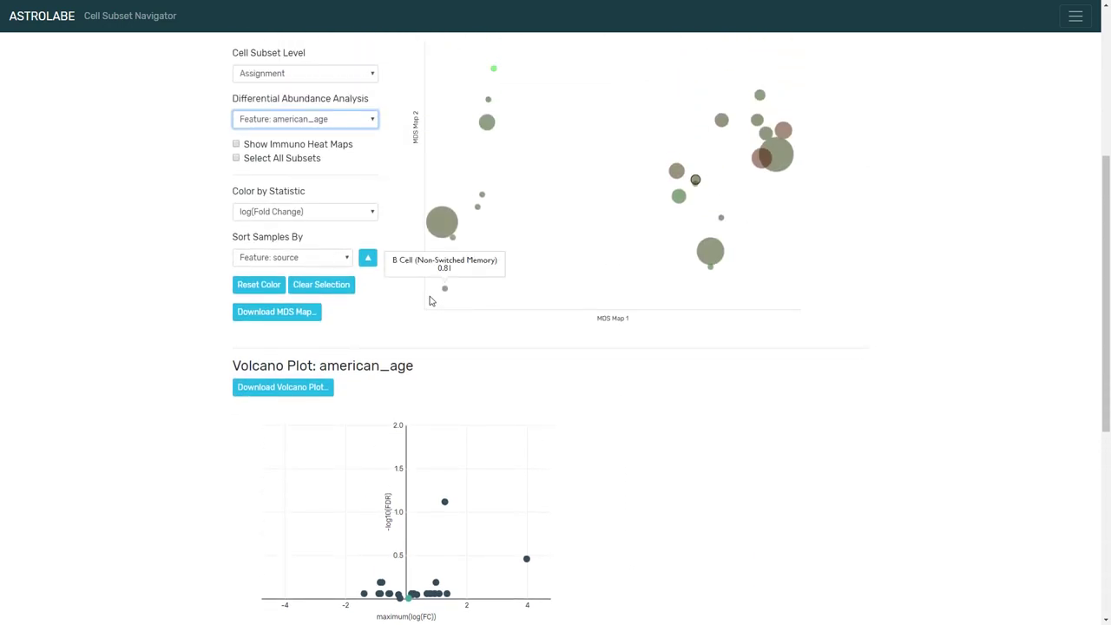
left_click(321, 287)
scroll(209, 208, "up", 2)
left_click(280, 149)
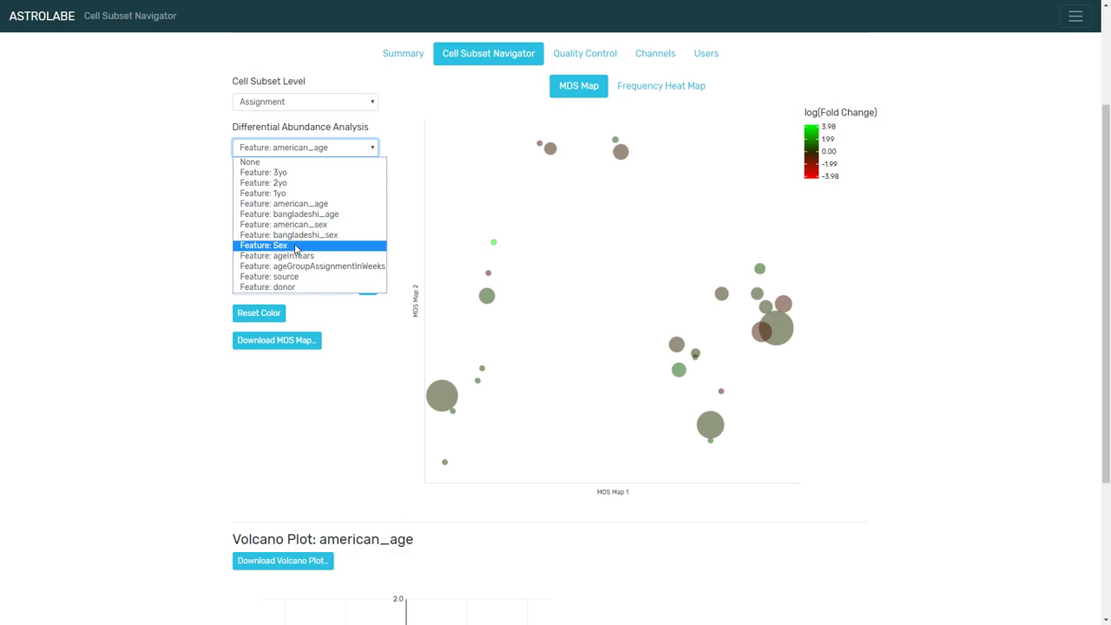
left_click(296, 248)
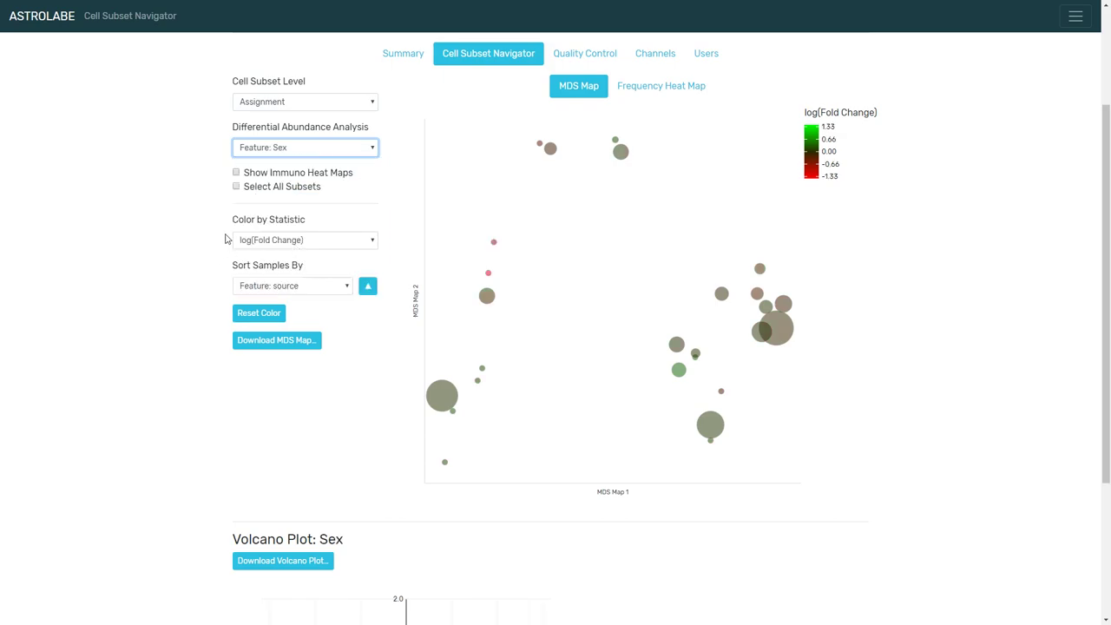
Step: Select CD4+ T Cell (Effector Memory) and NK Cell (CD56+ CD16-) on the Sex volcano plot and view their frequency charts
scroll(223, 241, "down", 3)
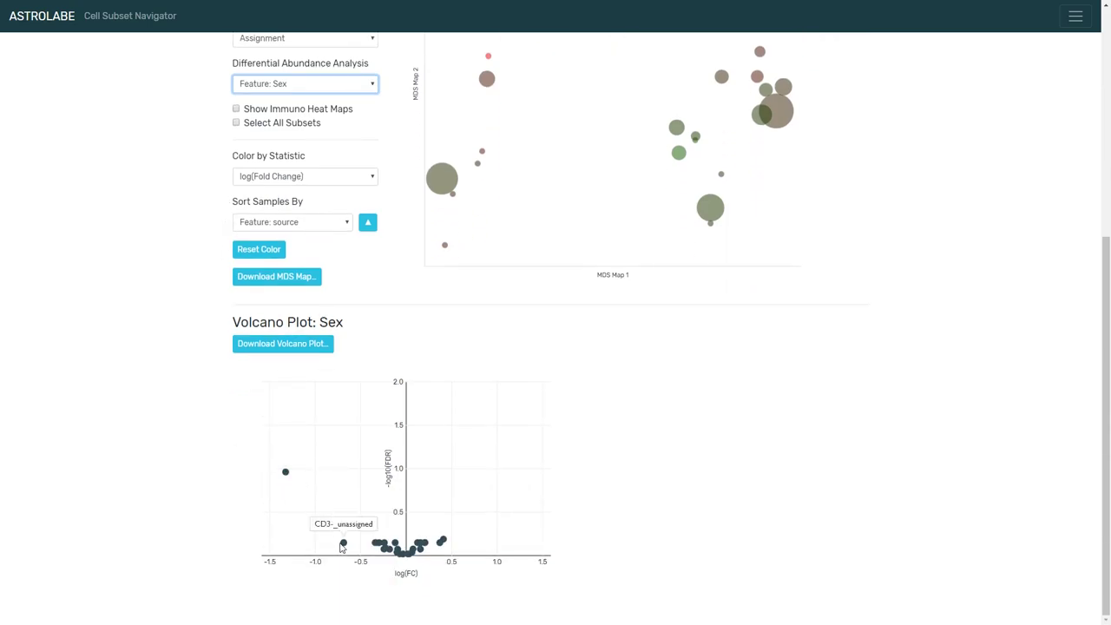
mouse_move(377, 544)
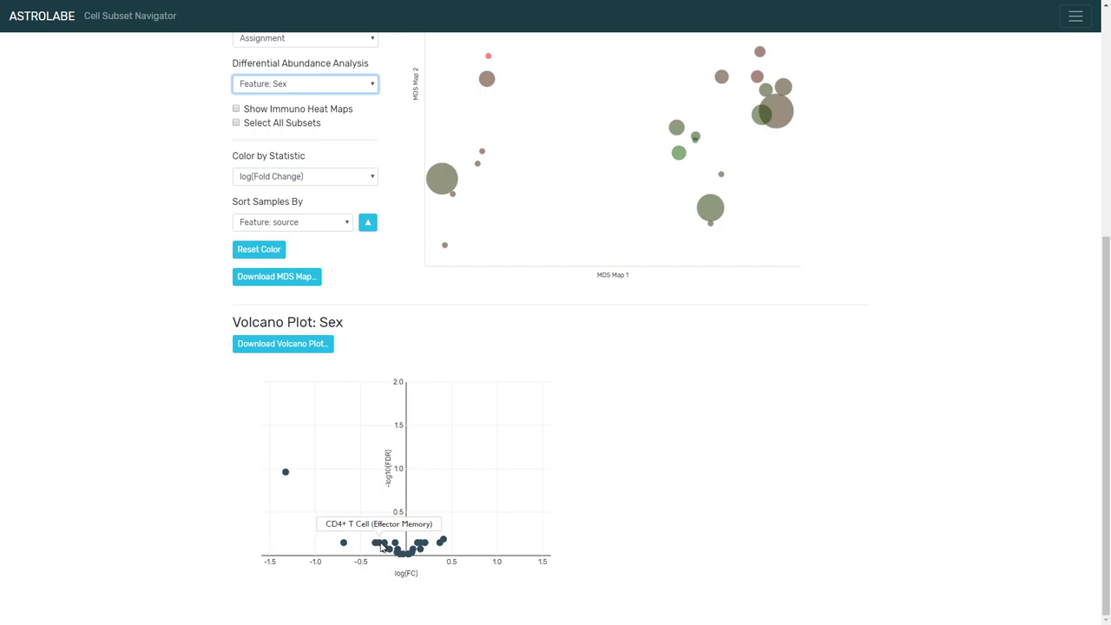
left_click(382, 547)
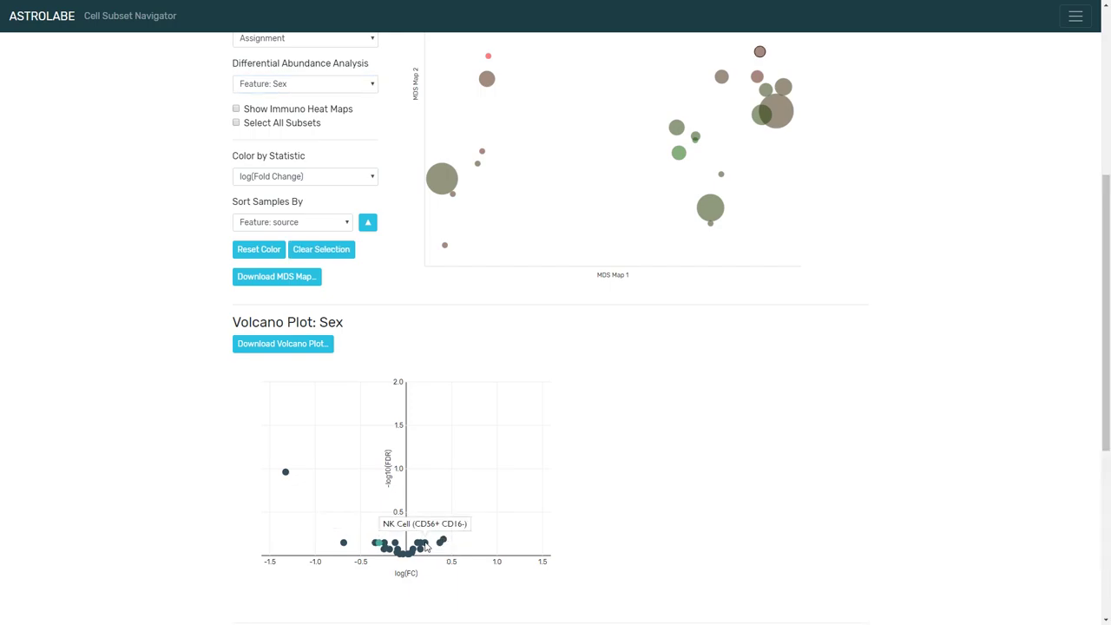
mouse_move(423, 545)
left_click(428, 546)
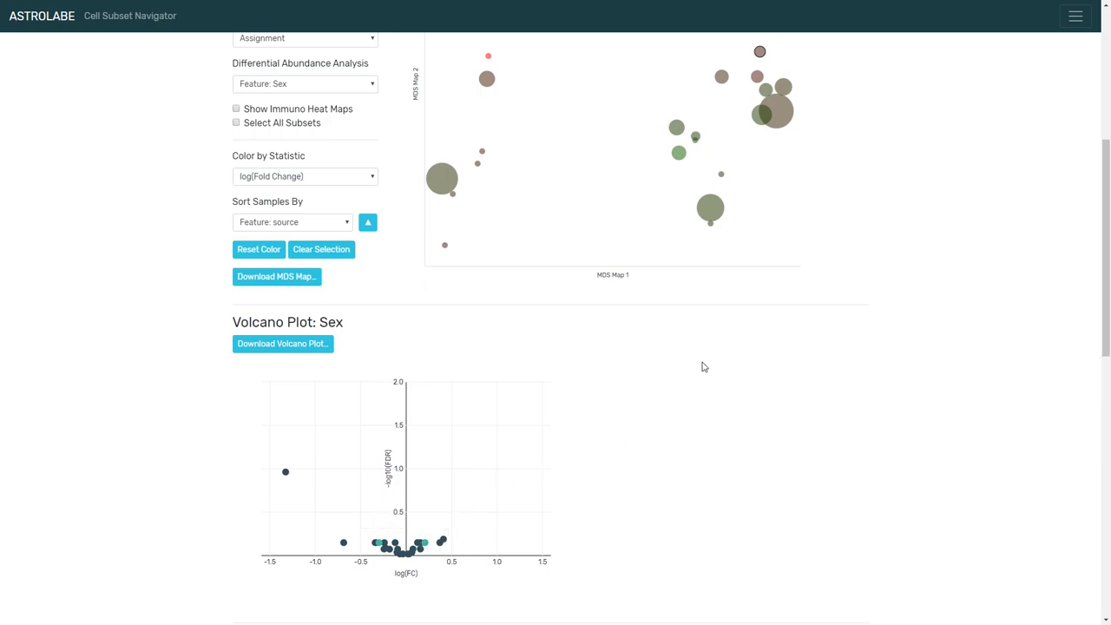
scroll(772, 445, "down", 2)
scroll(771, 445, "down", 2)
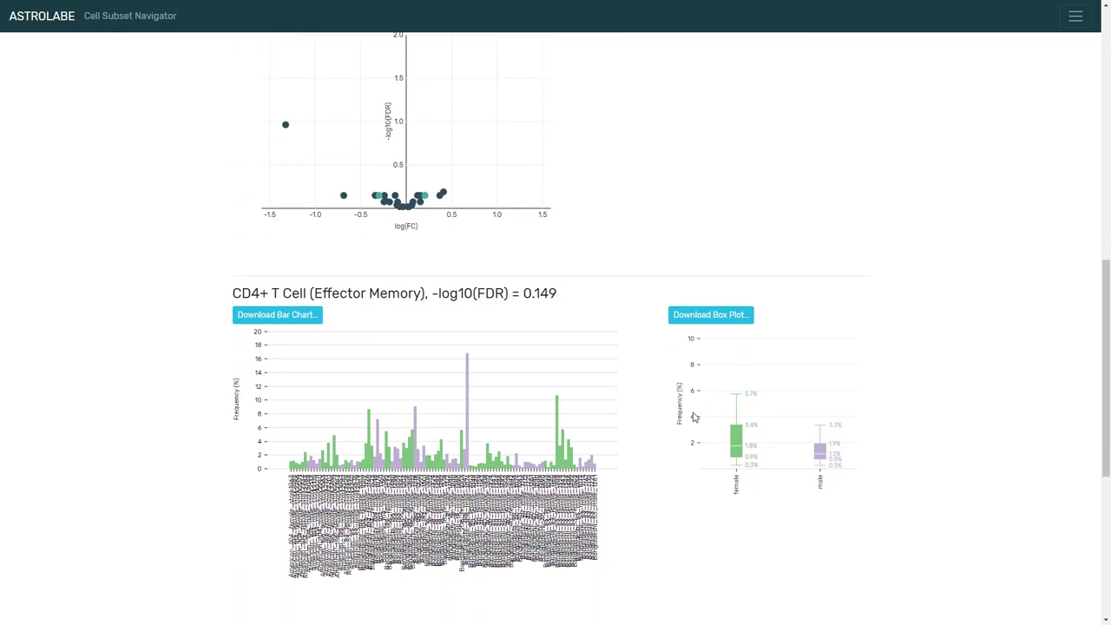
Step: Sort the samples by the Sex feature and compare female and male frequencies for both selected cell subsets
scroll(360, 355, "up", 3)
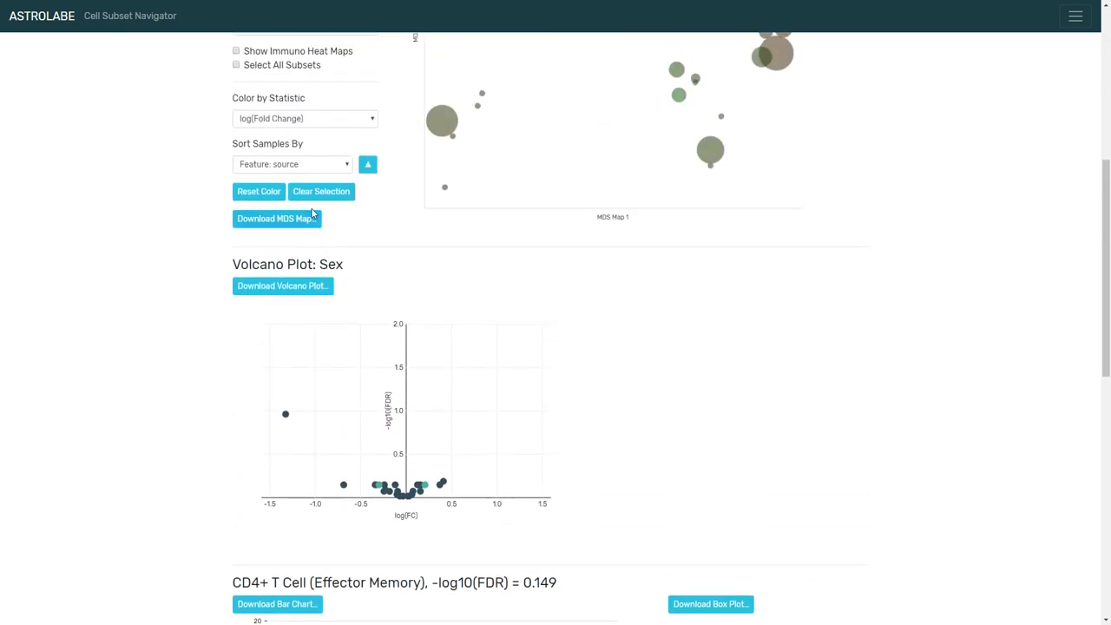
left_click(305, 165)
left_click(263, 272)
scroll(651, 392, "down", 4)
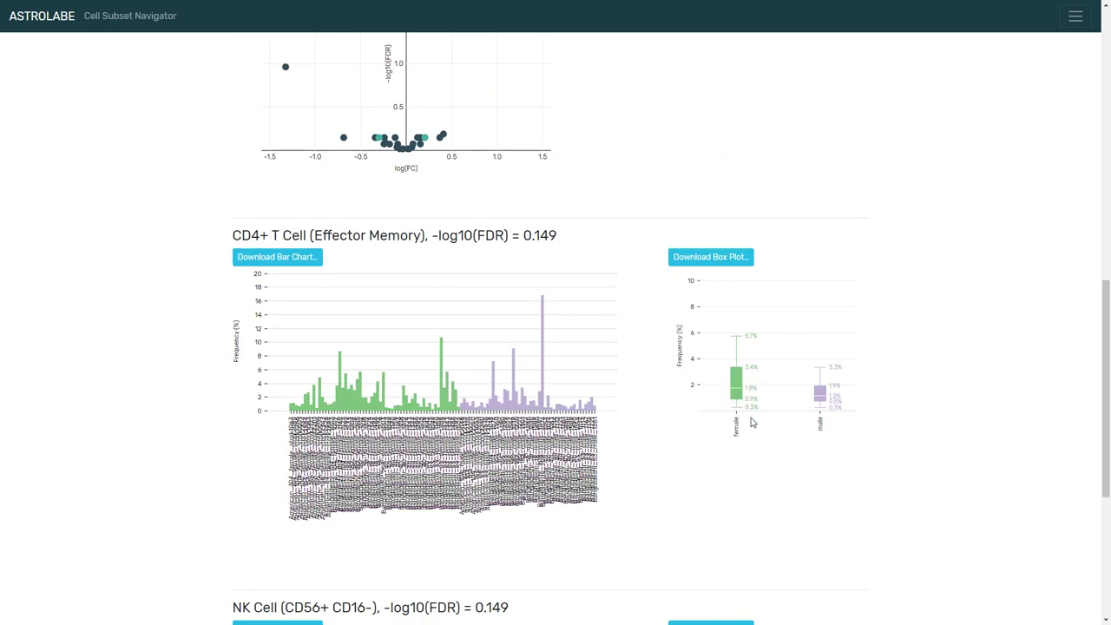
scroll(828, 391, "down", 3)
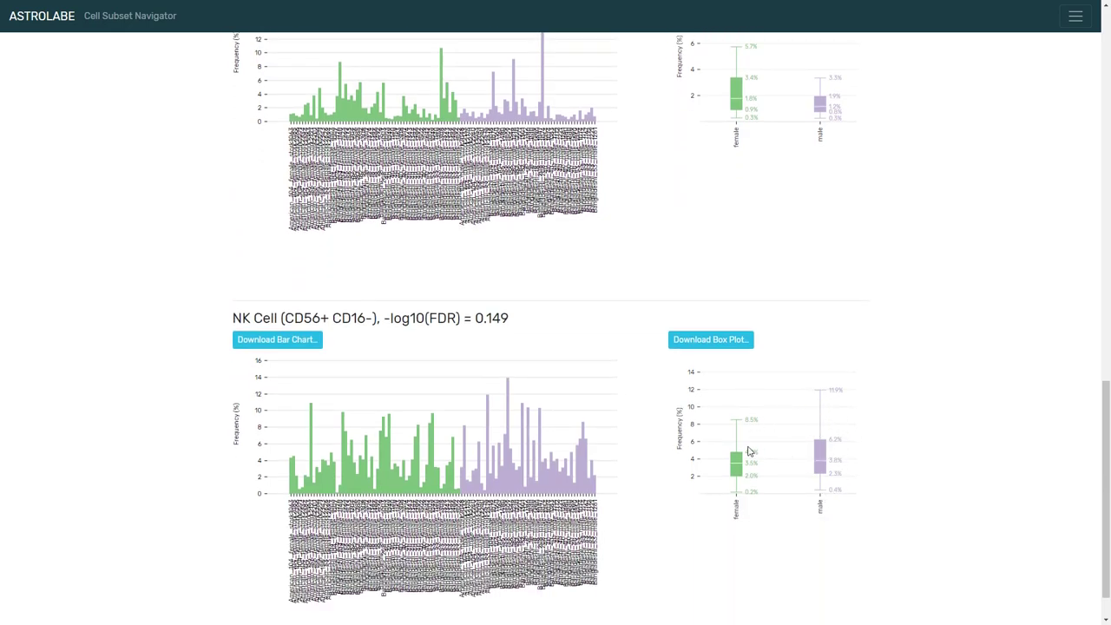
scroll(717, 452, "up", 1)
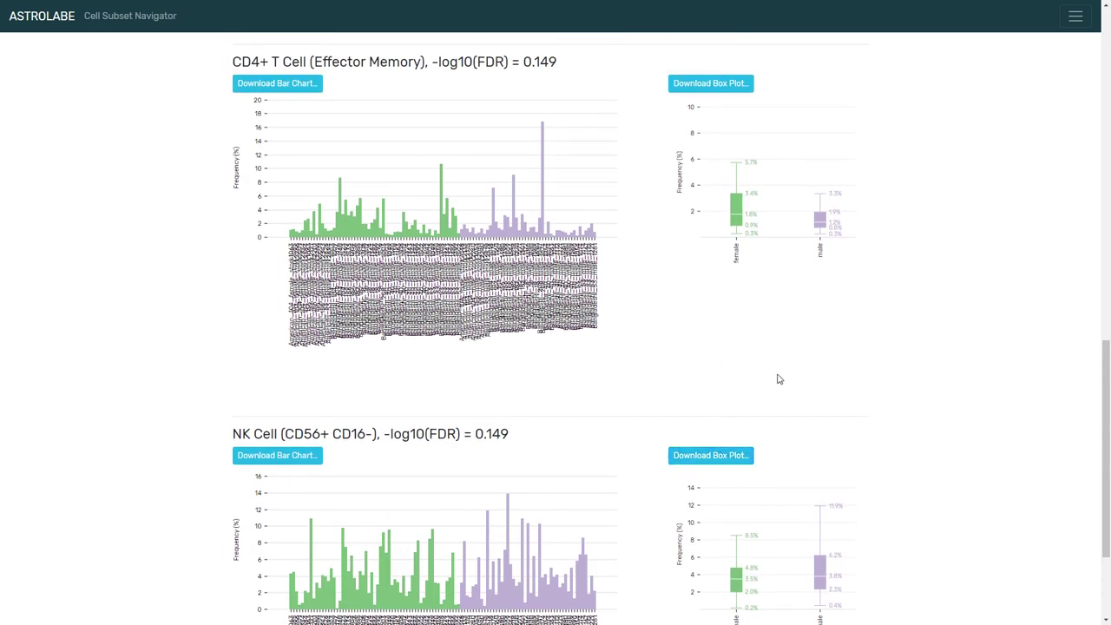
scroll(800, 374, "down", 1)
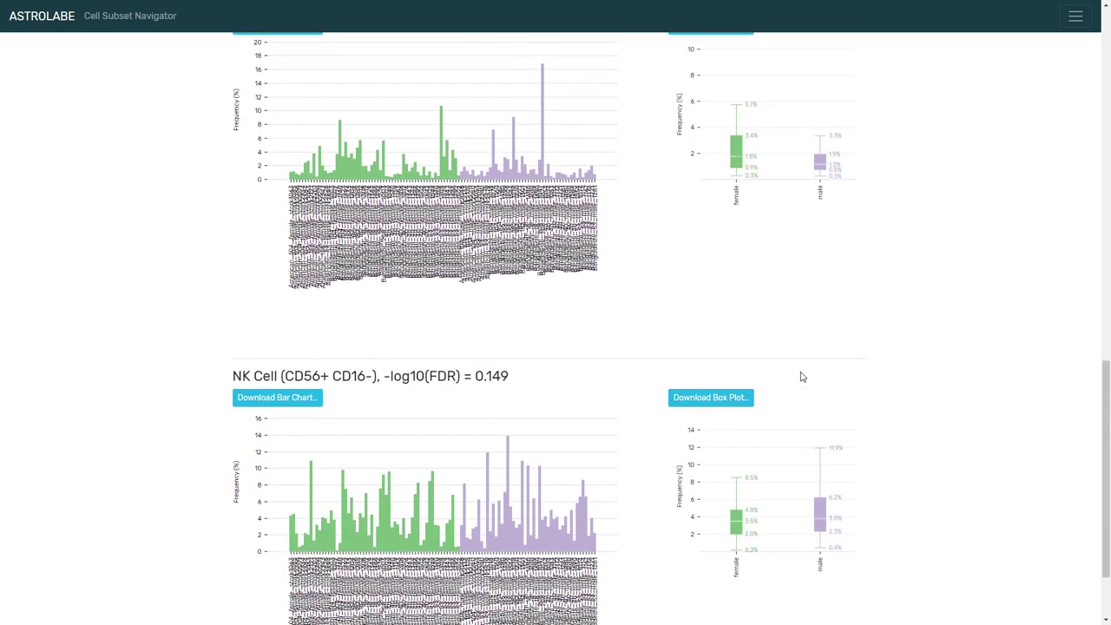
scroll(643, 298, "up", 2)
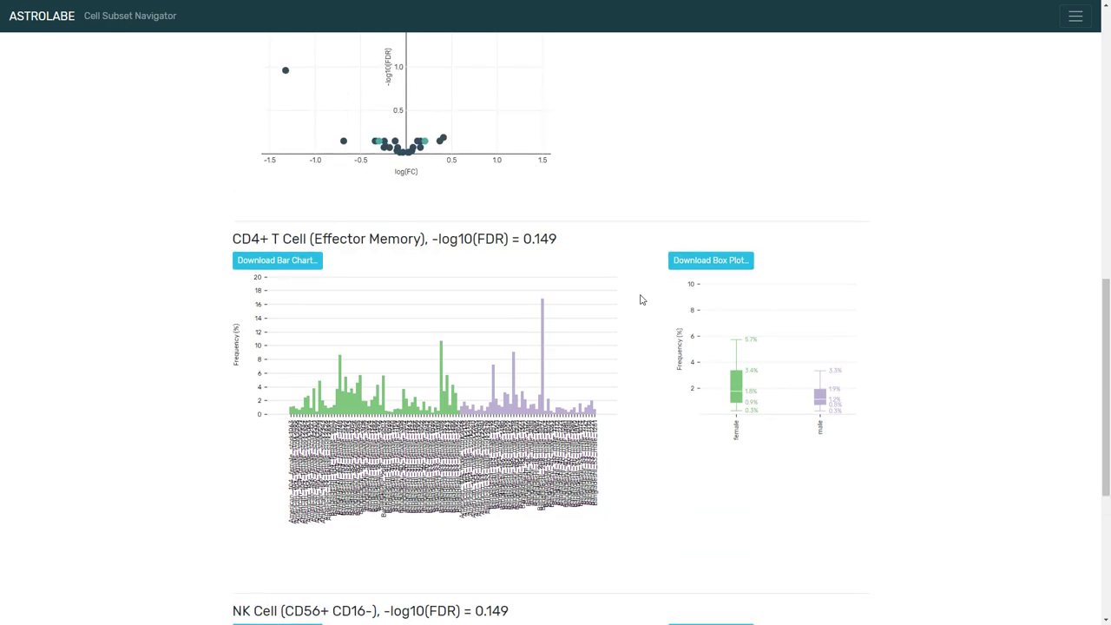
Step: Switch the differential abundance analysis to the american_sex feature and compare male and female frequencies for both selected subsets
scroll(640, 304, "up", 4)
left_click(292, 122)
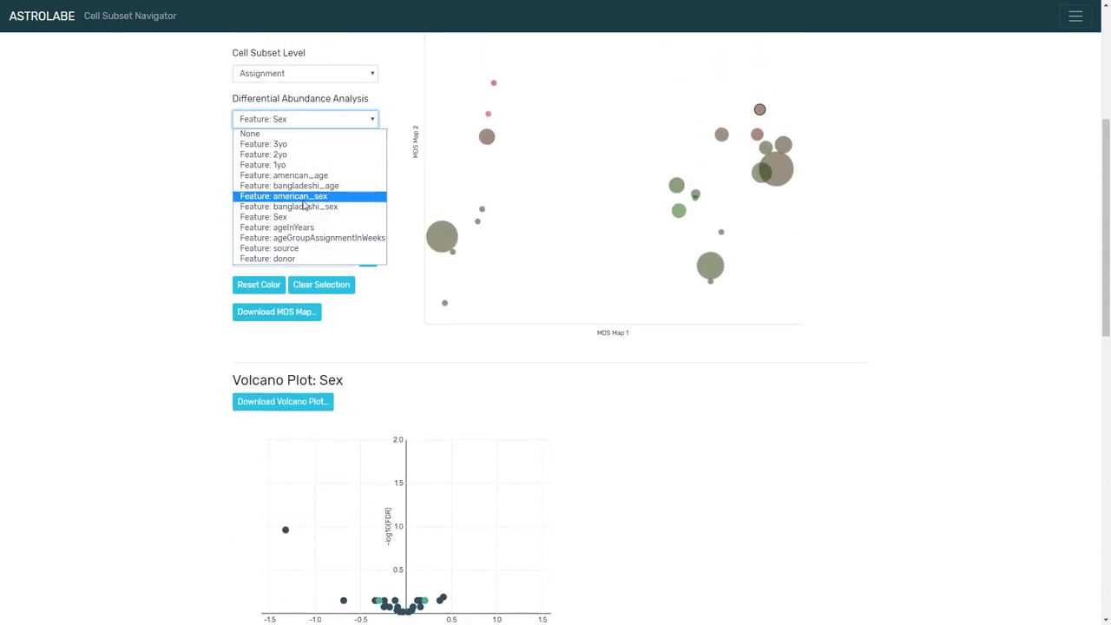
left_click(295, 196)
scroll(756, 451, "down", 4)
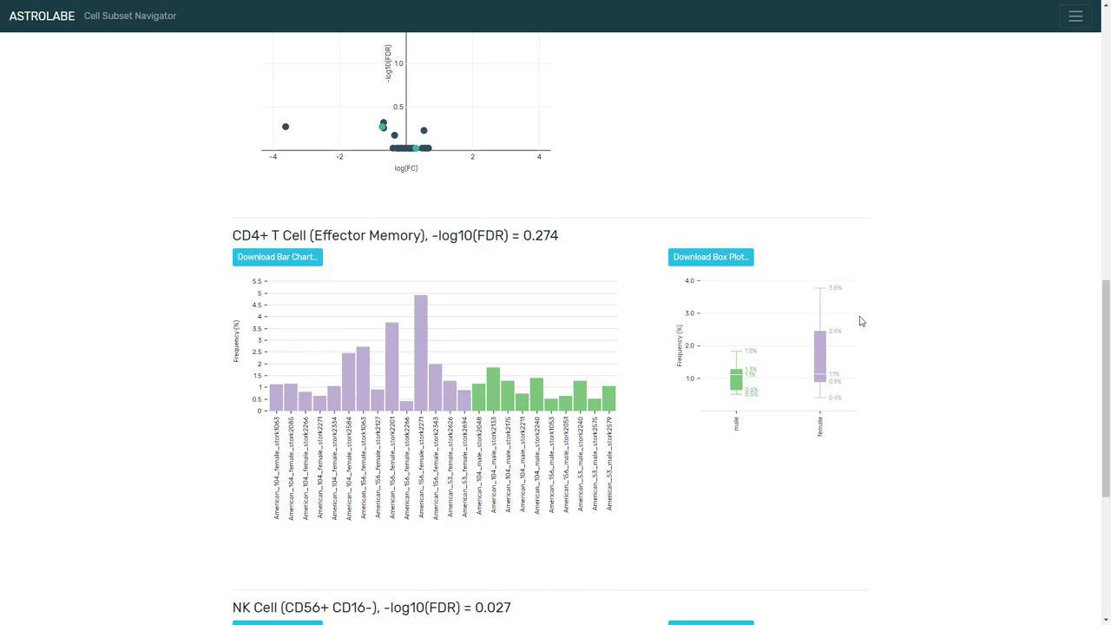
scroll(842, 321, "down", 3)
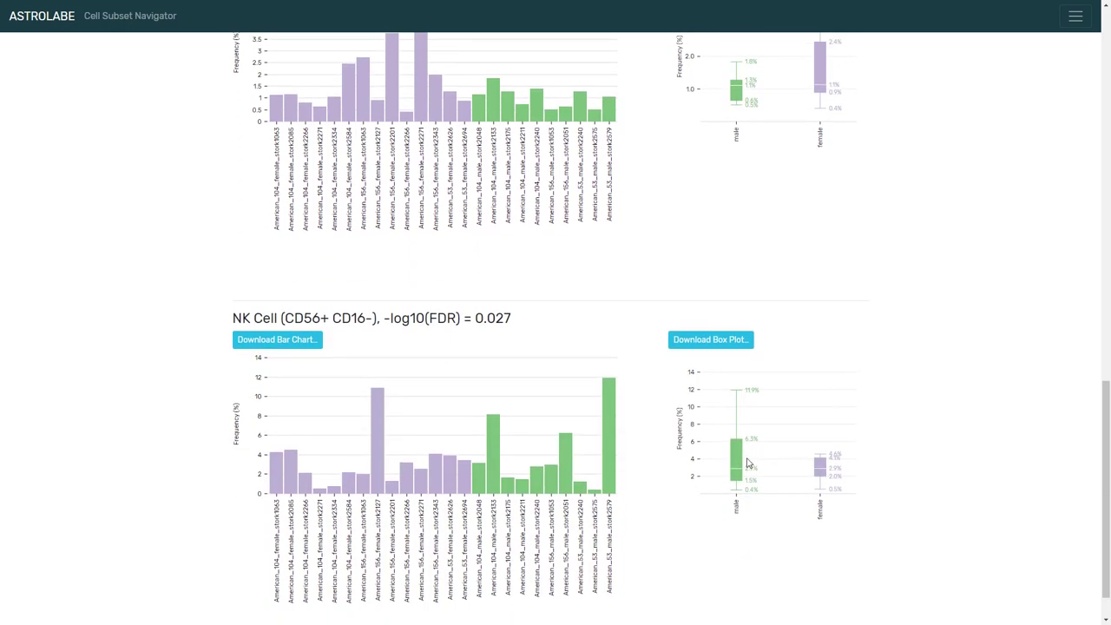
Step: Switch the differential abundance analysis to the bangladeshi_sex feature and examine the volcano plot and both subsets' frequency charts
scroll(789, 448, "up", 8)
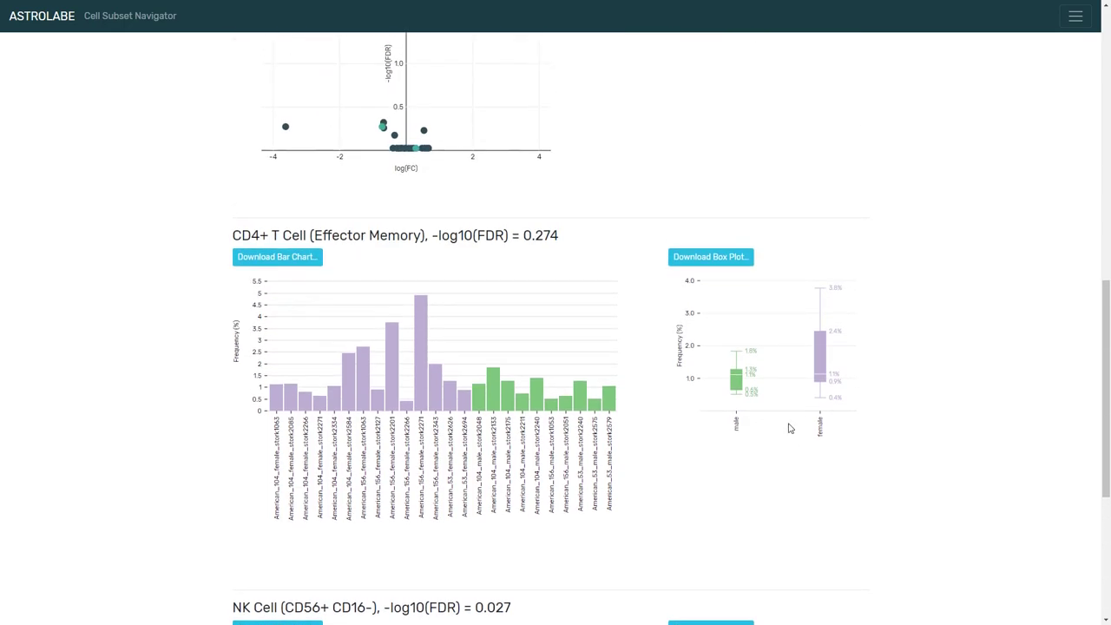
left_click(321, 123)
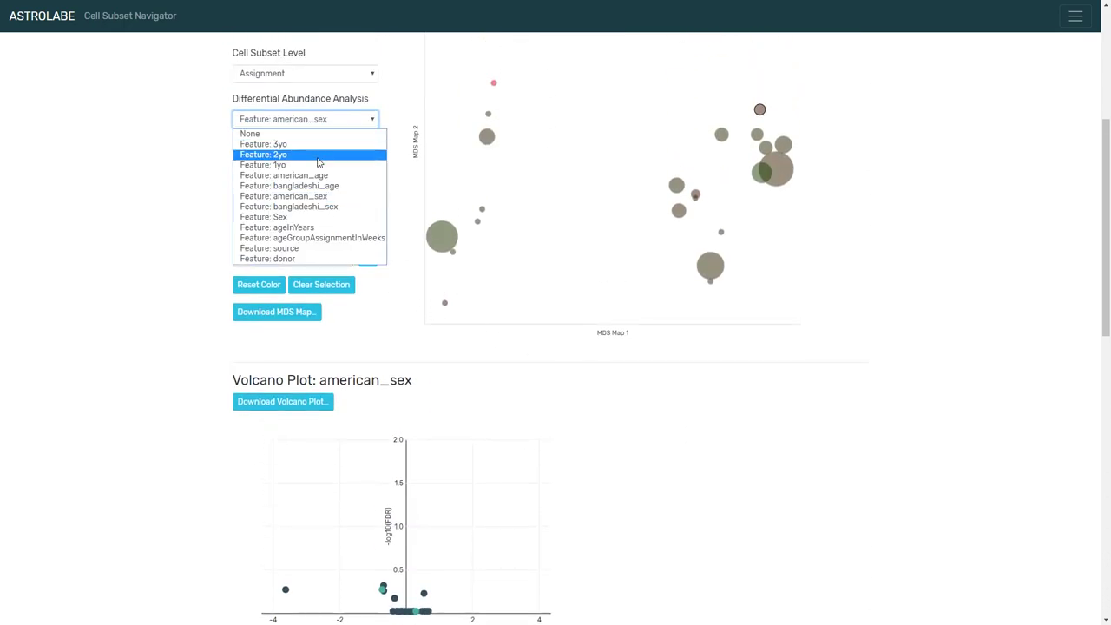
left_click(328, 206)
scroll(877, 472, "down", 5)
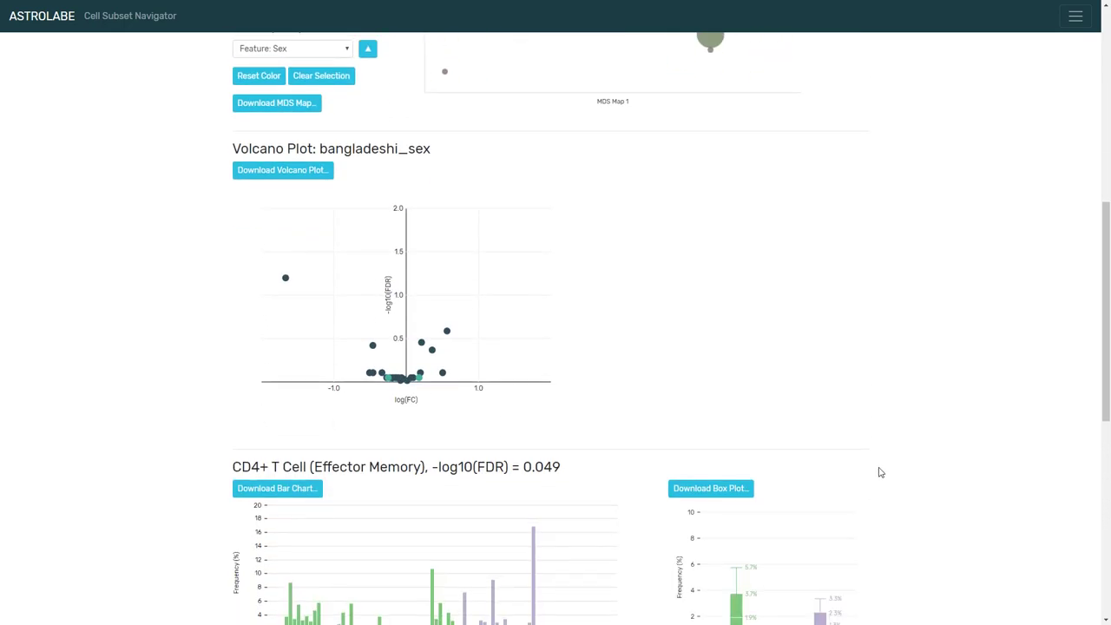
scroll(803, 436, "down", 3)
scroll(813, 441, "down", 1)
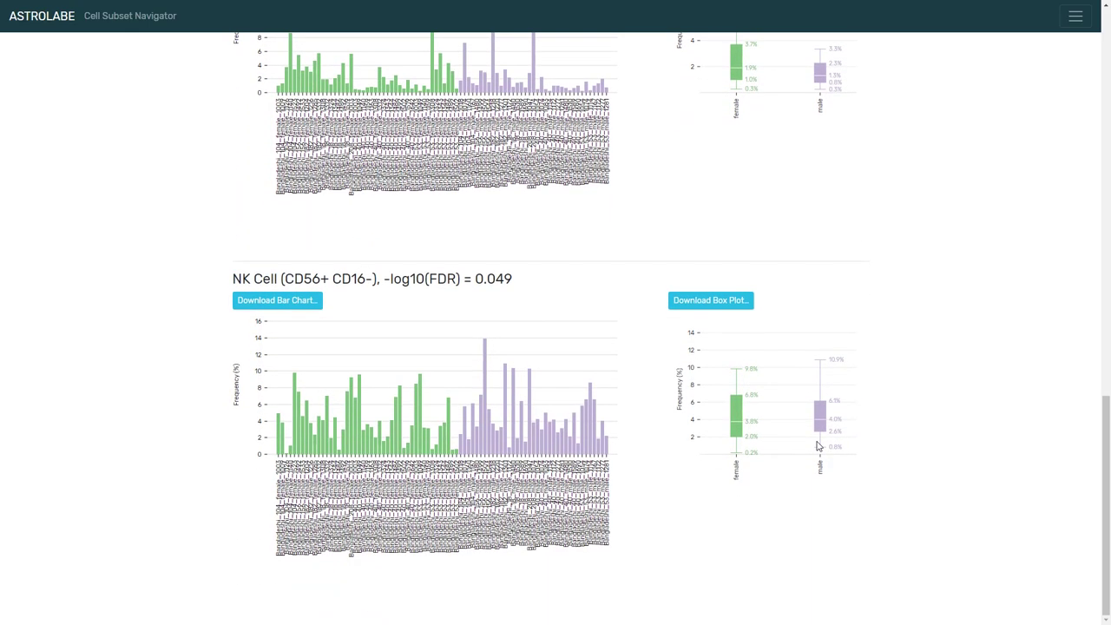
scroll(817, 446, "up", 2)
scroll(818, 447, "up", 2)
scroll(816, 450, "up", 1)
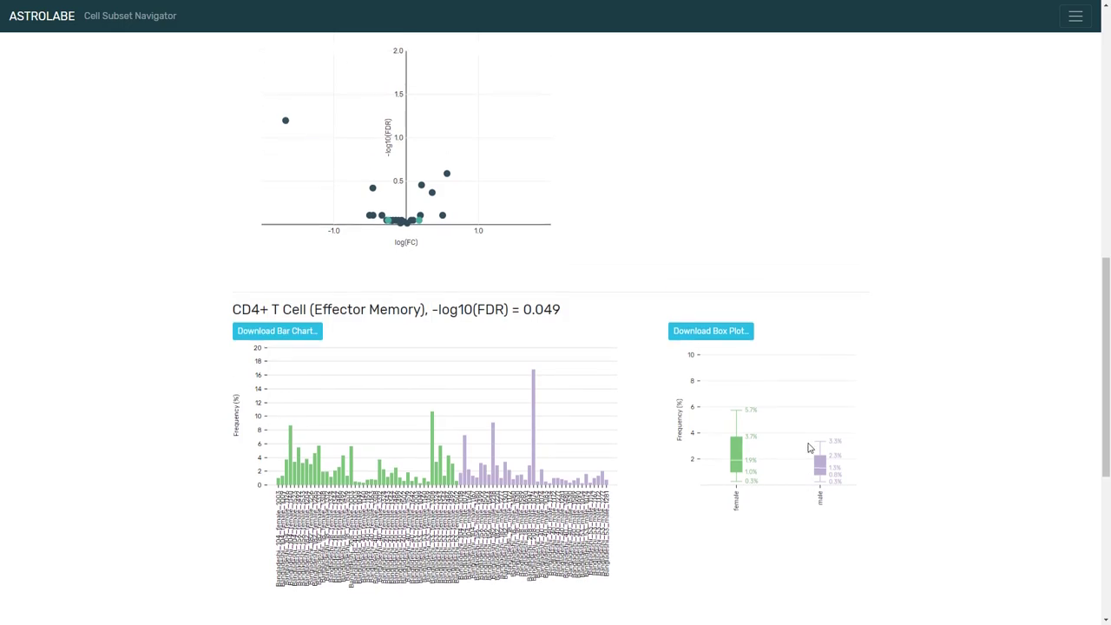
mouse_move(290, 196)
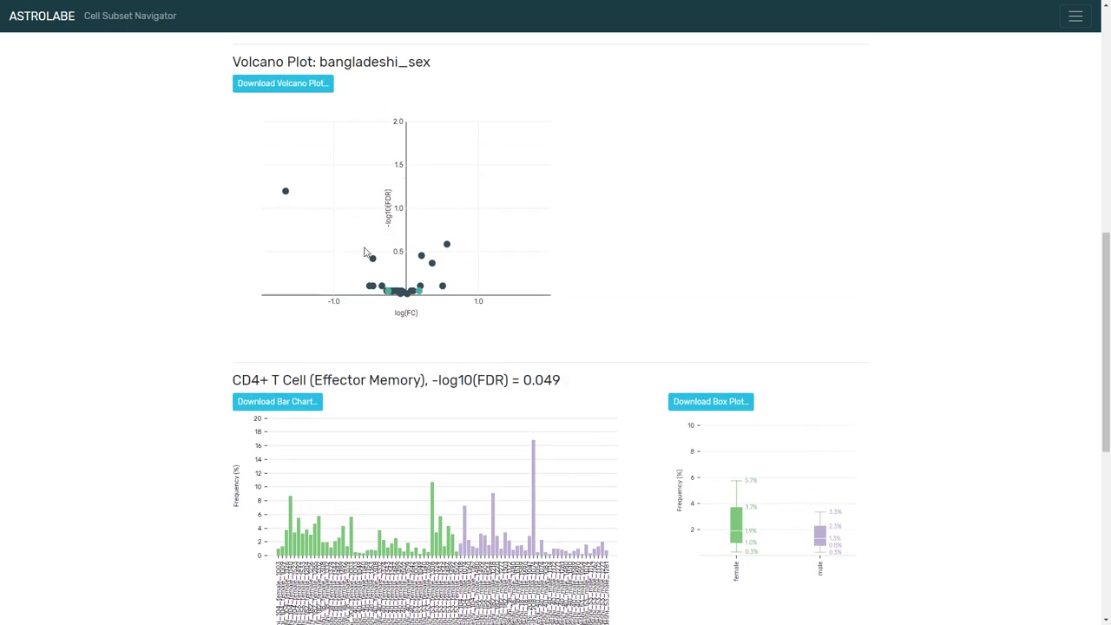
scroll(756, 392, "down", 4)
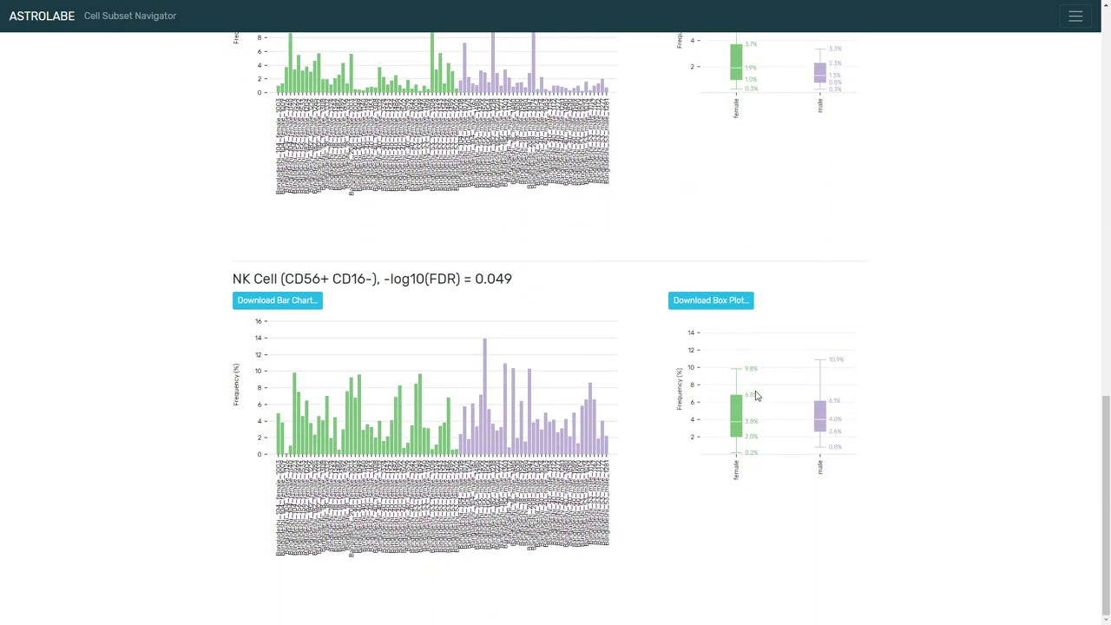
Step: Clear the cell subset selection and open the experiment's summary of files and samples
scroll(755, 392, "up", 20)
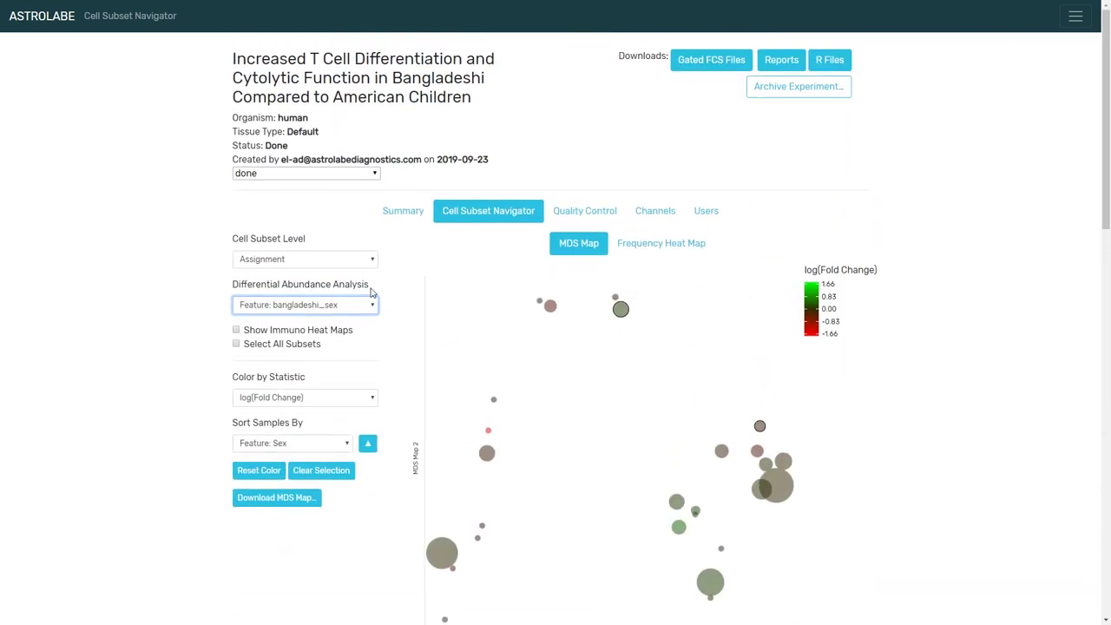
left_click(354, 304)
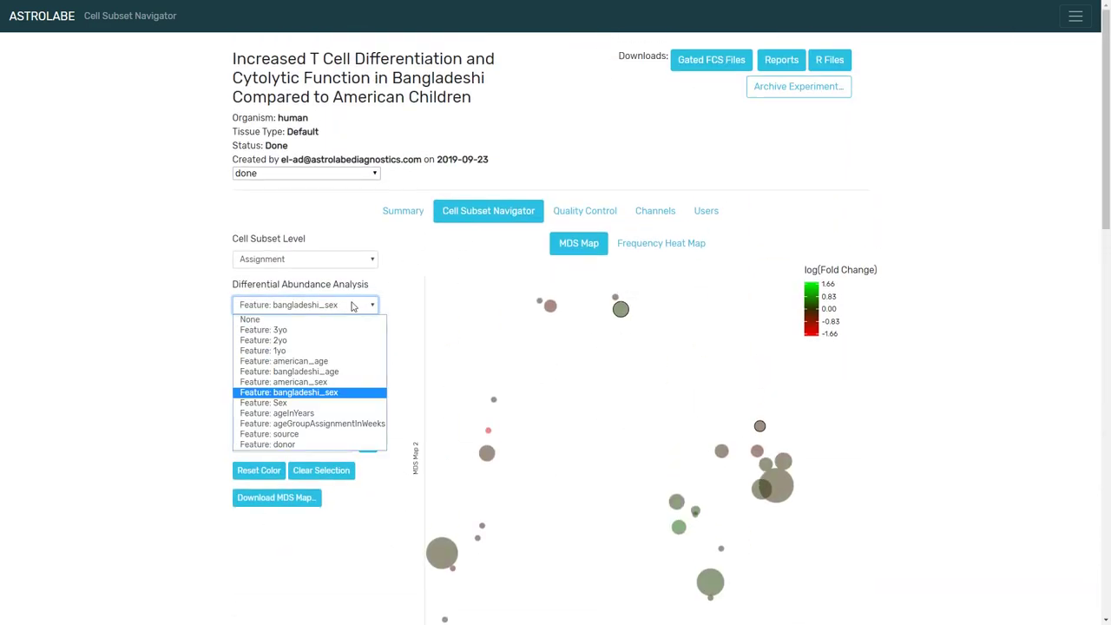
left_click(352, 305)
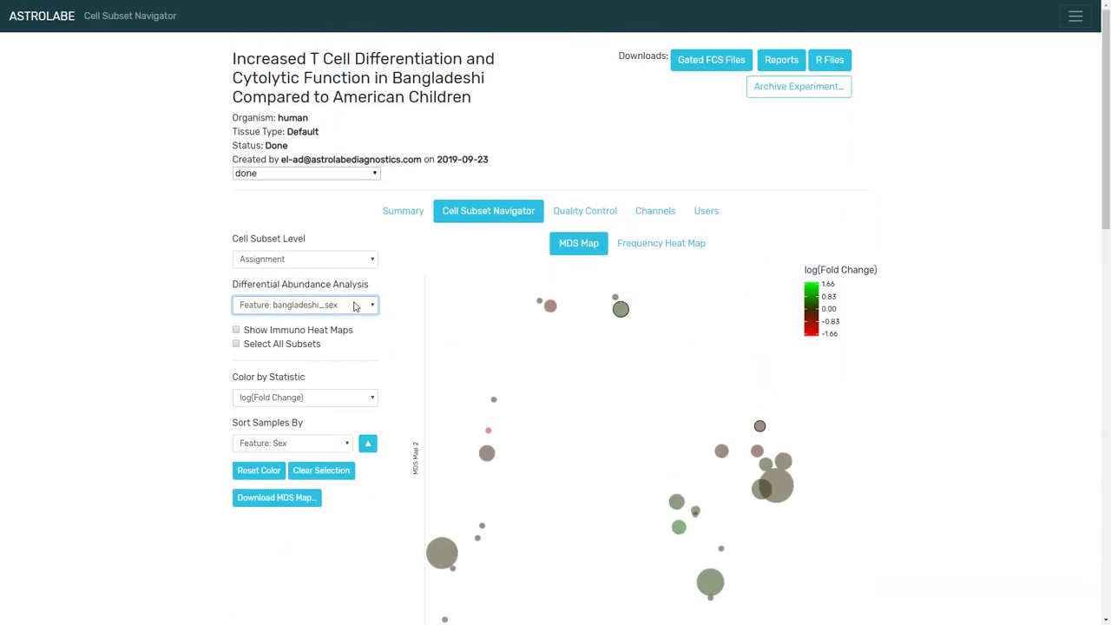
left_click(321, 470)
left_click(315, 311)
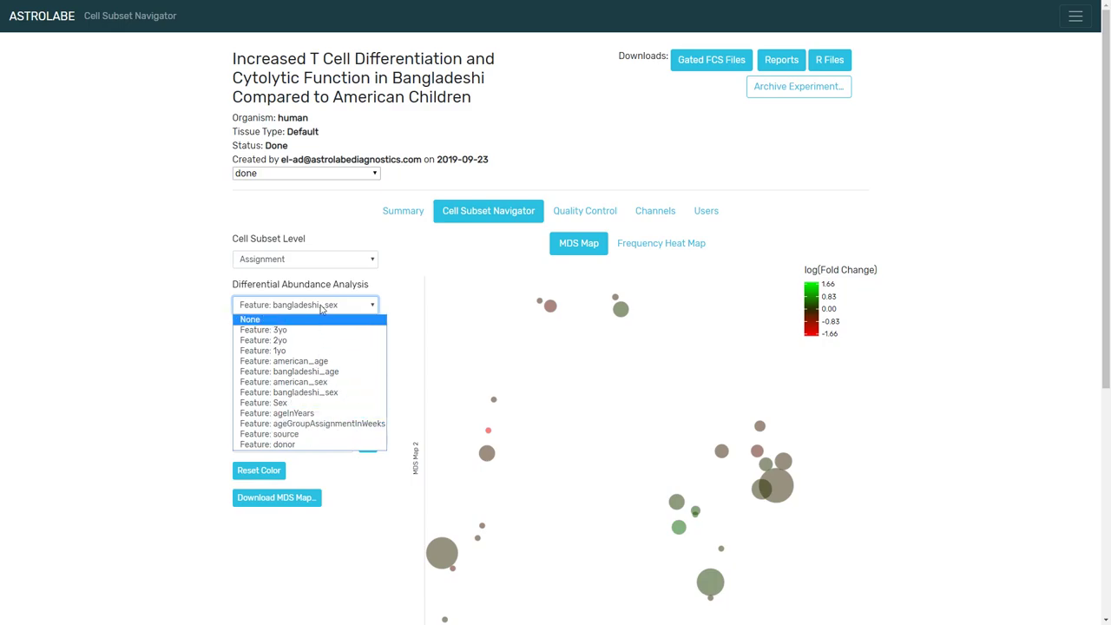
left_click(337, 301)
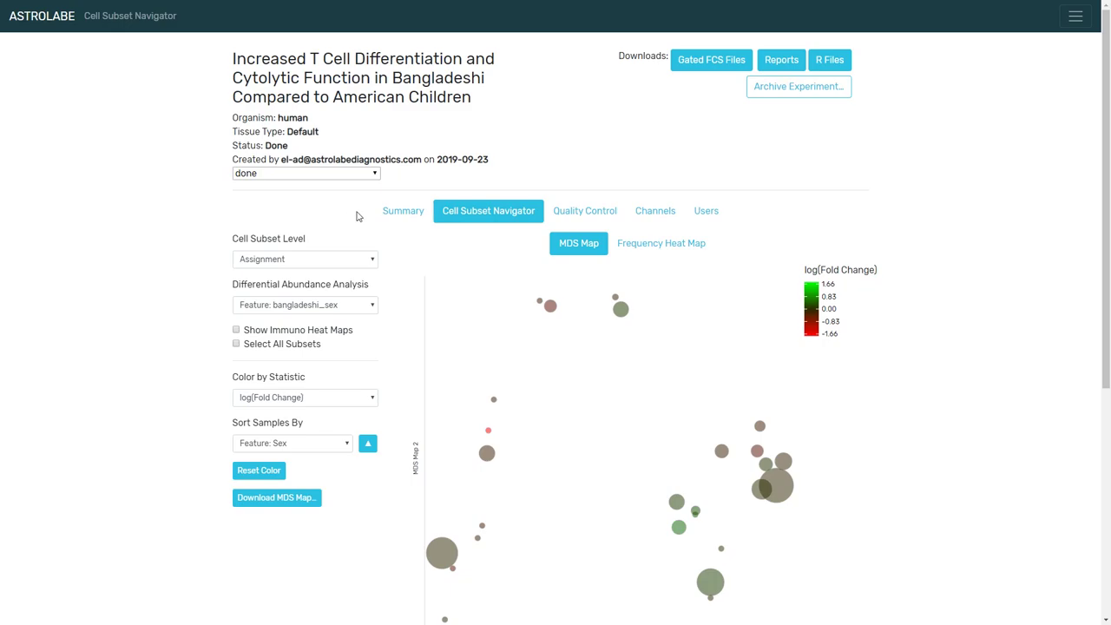
left_click(404, 211)
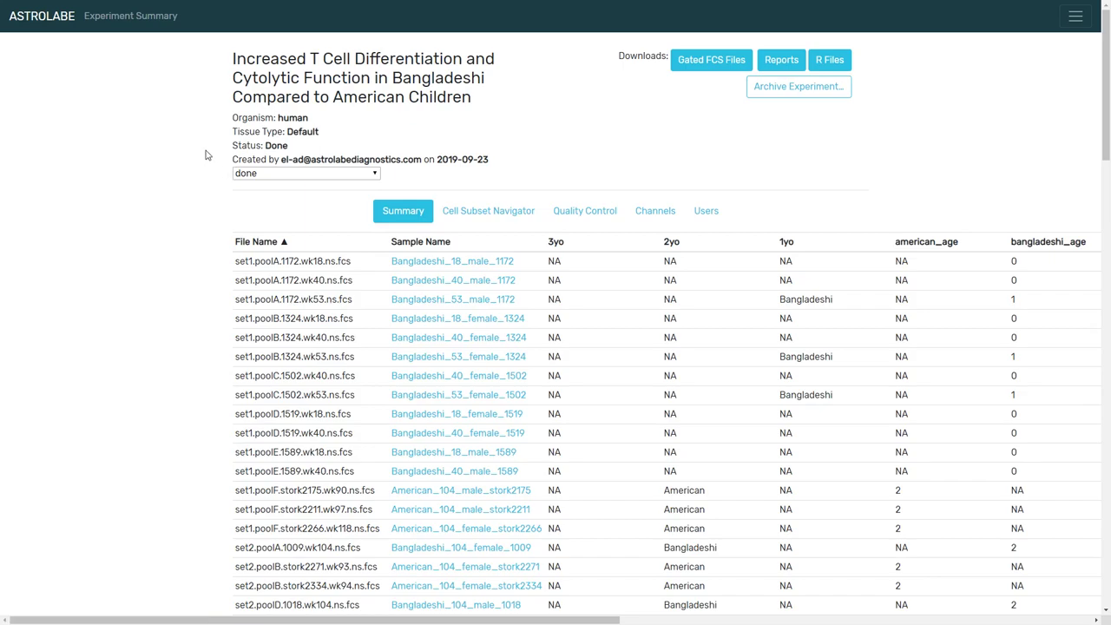